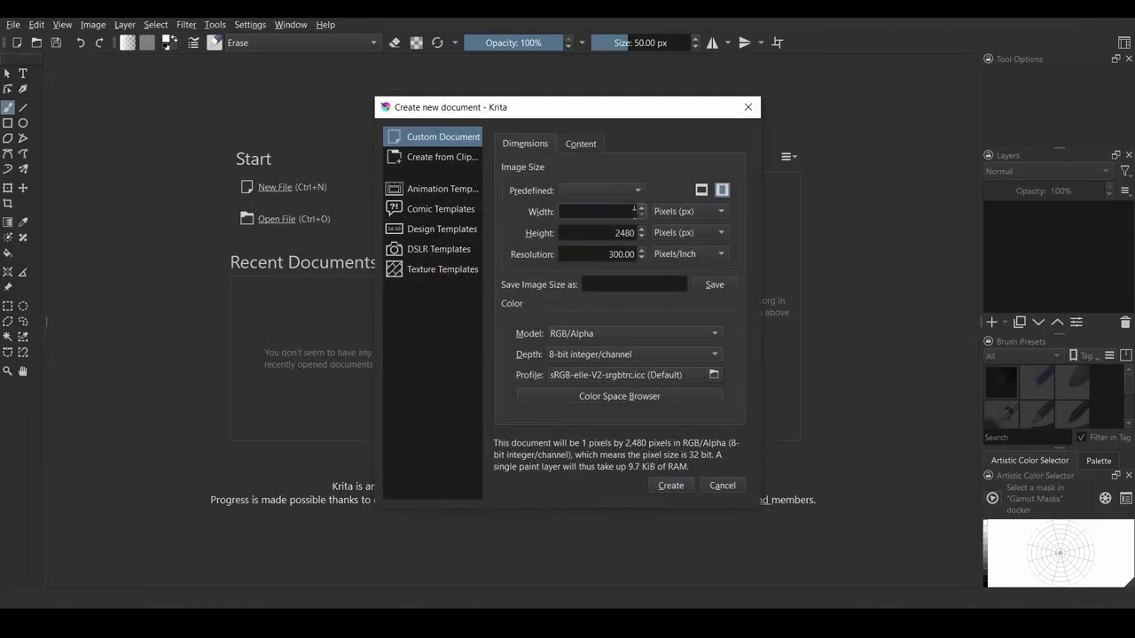
Step: Create a new document with a height of 3000 pixels and a width of 3000 pixels
double_click(631, 233)
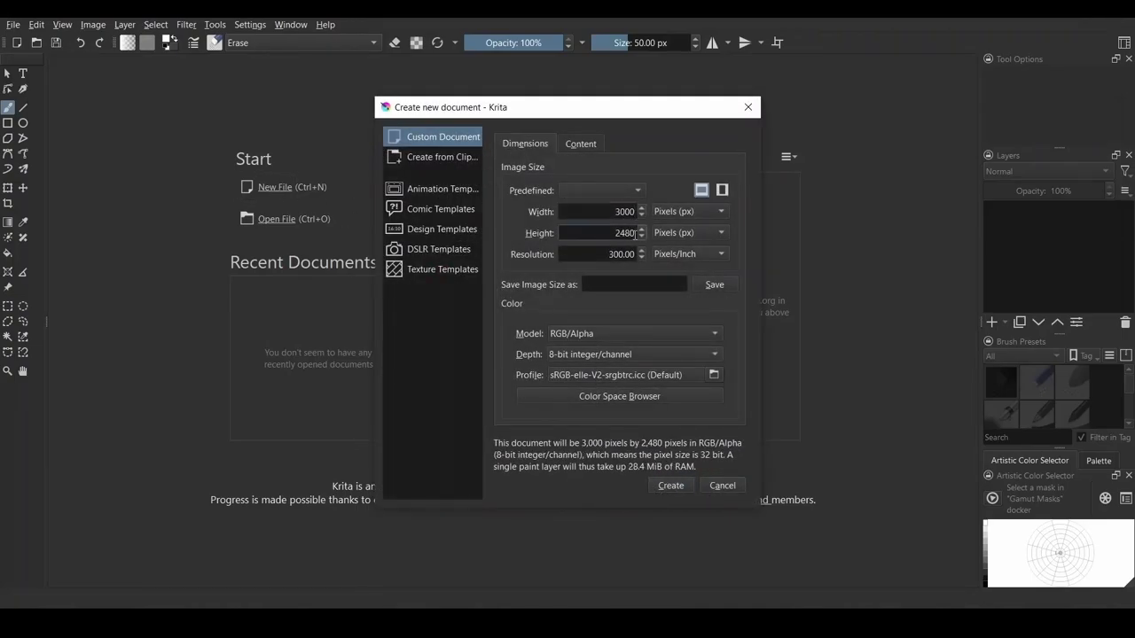
type("3000")
left_click(670, 486)
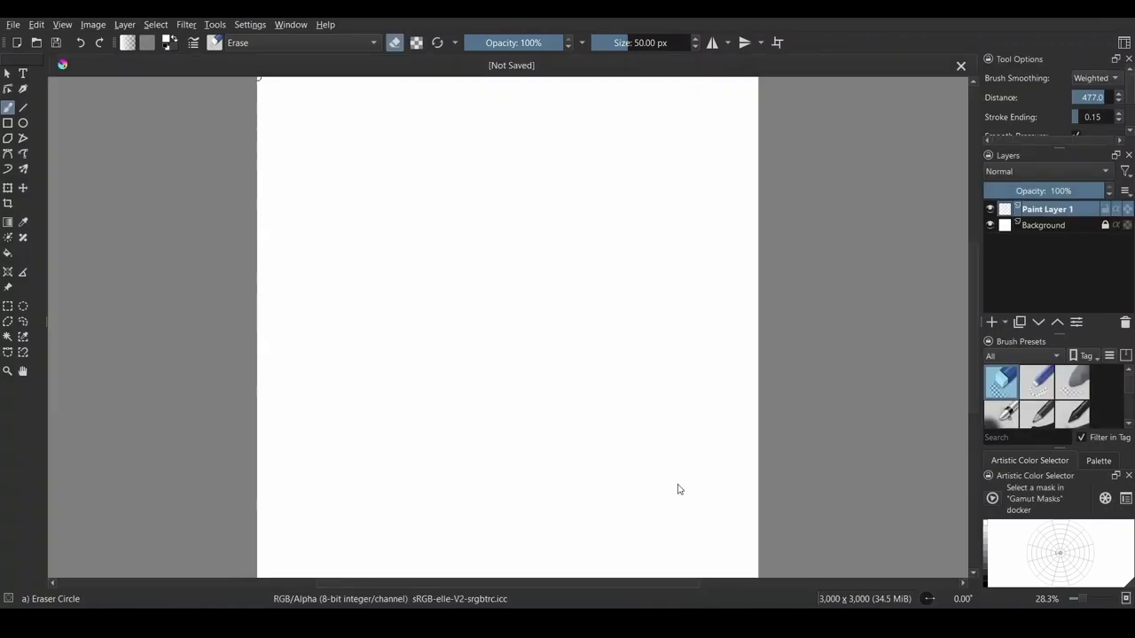
Step: Close the separately opened photo document and import 1658876217991.jpg as a layer in the blank canvas document
left_click(13, 24)
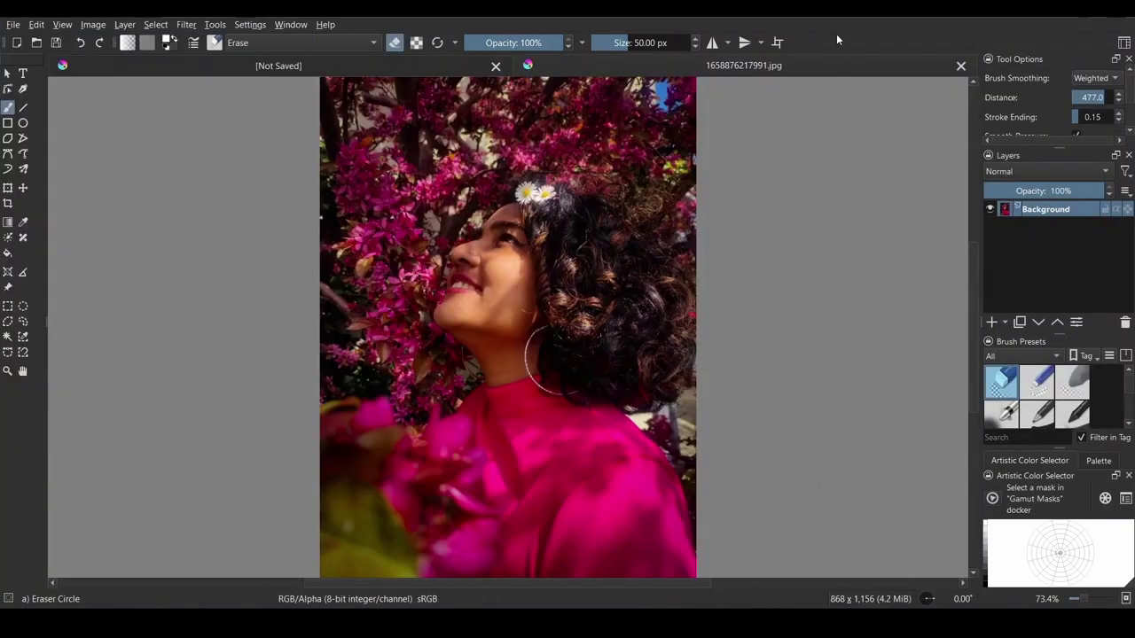
left_click(960, 67)
left_click(124, 24)
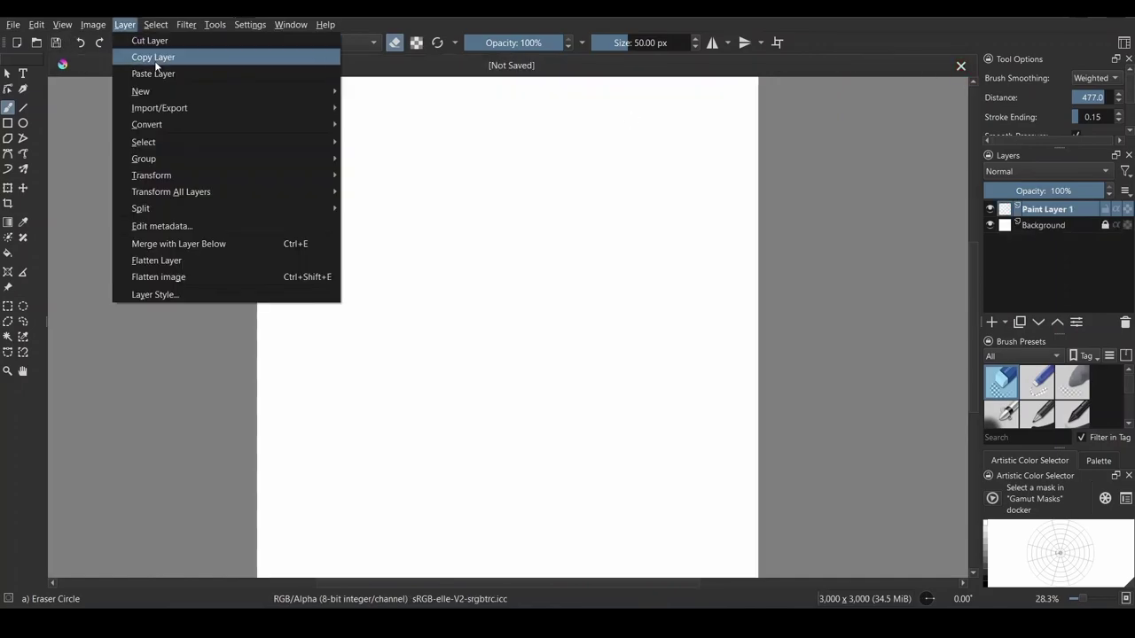
mouse_move(288, 109)
left_click(393, 160)
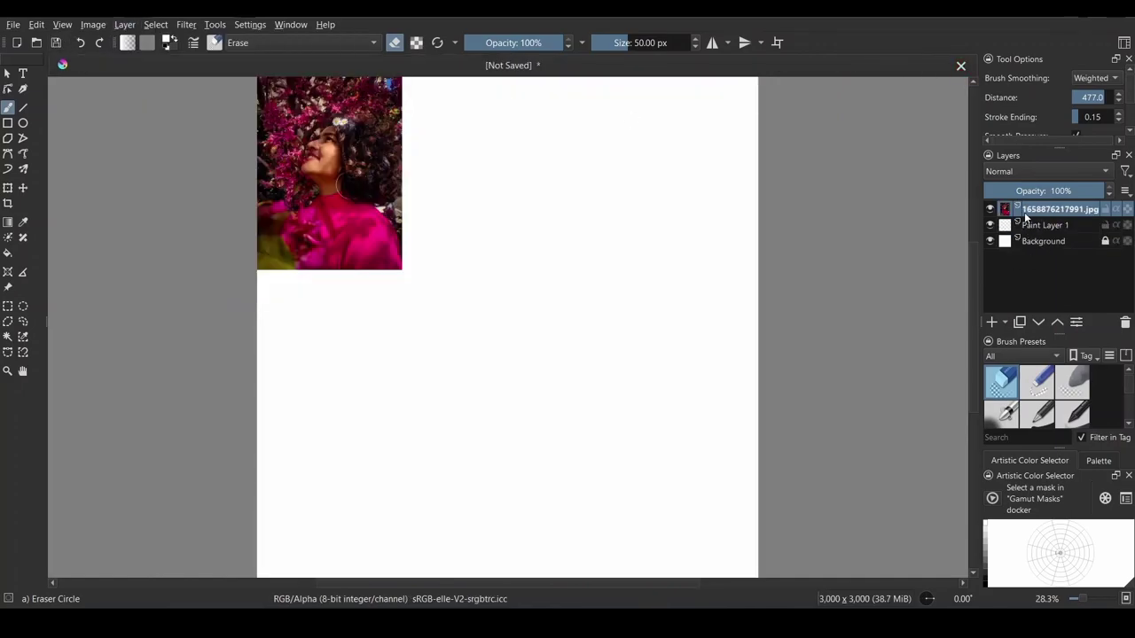
Step: Enlarge the imported photo to nearly fill the canvas, centre it, and stretch its left side toward the canvas edge
left_click(7, 189)
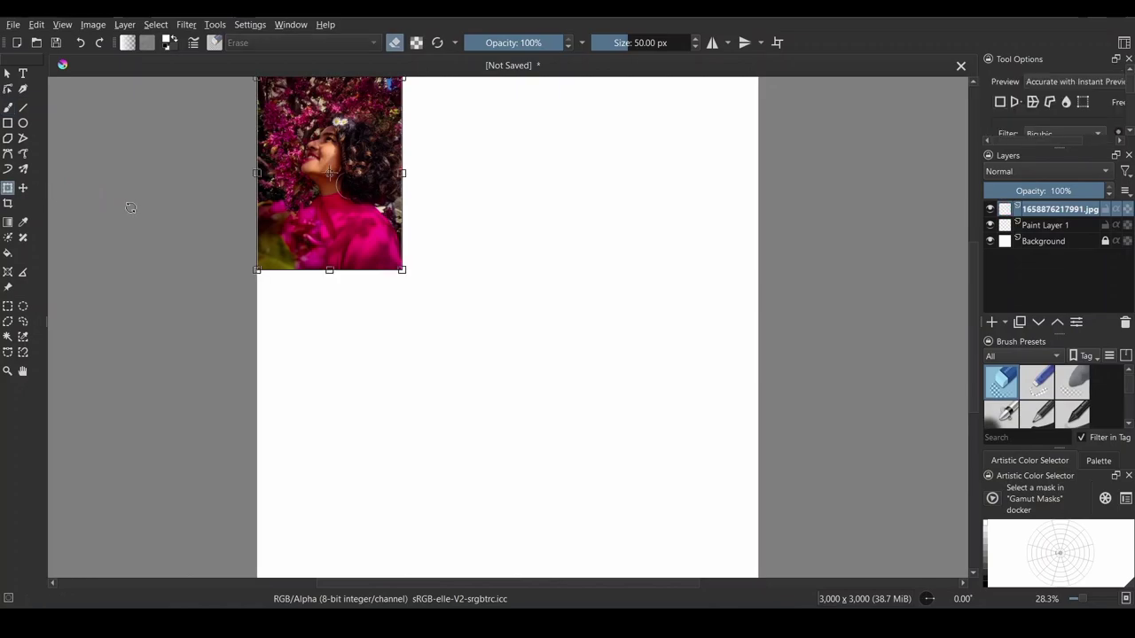
left_click_drag(403, 271, 696, 585)
left_click_drag(598, 466, 625, 413)
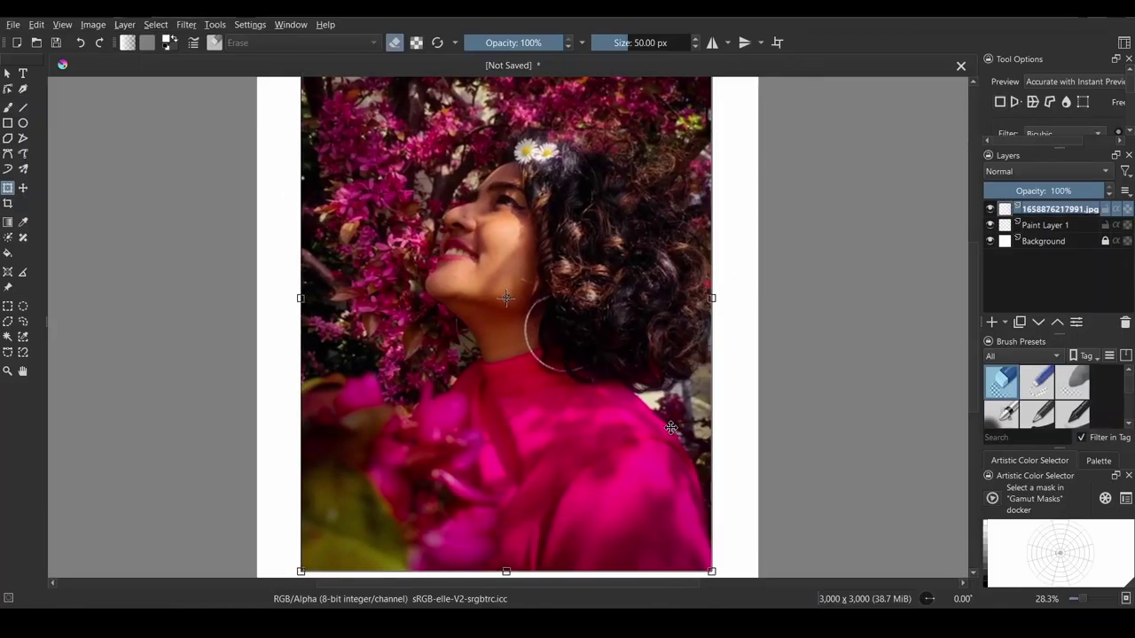
left_click_drag(300, 298, 257, 298)
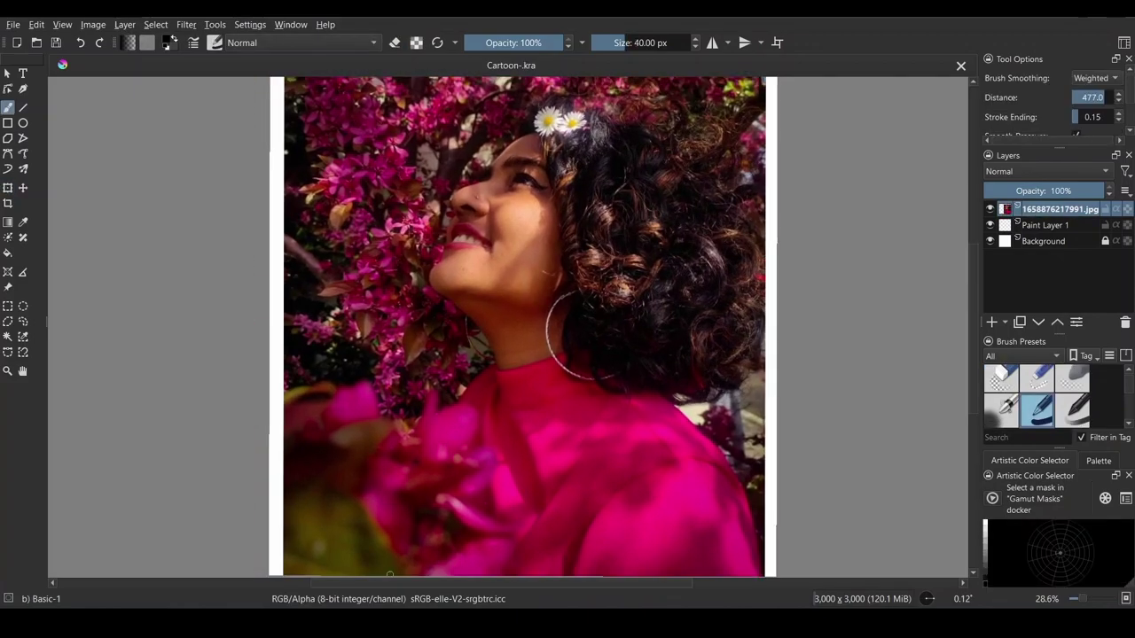
Step: Add a new paint layer above the photo and lower the photo layer's opacity to 76%
key("Insert")
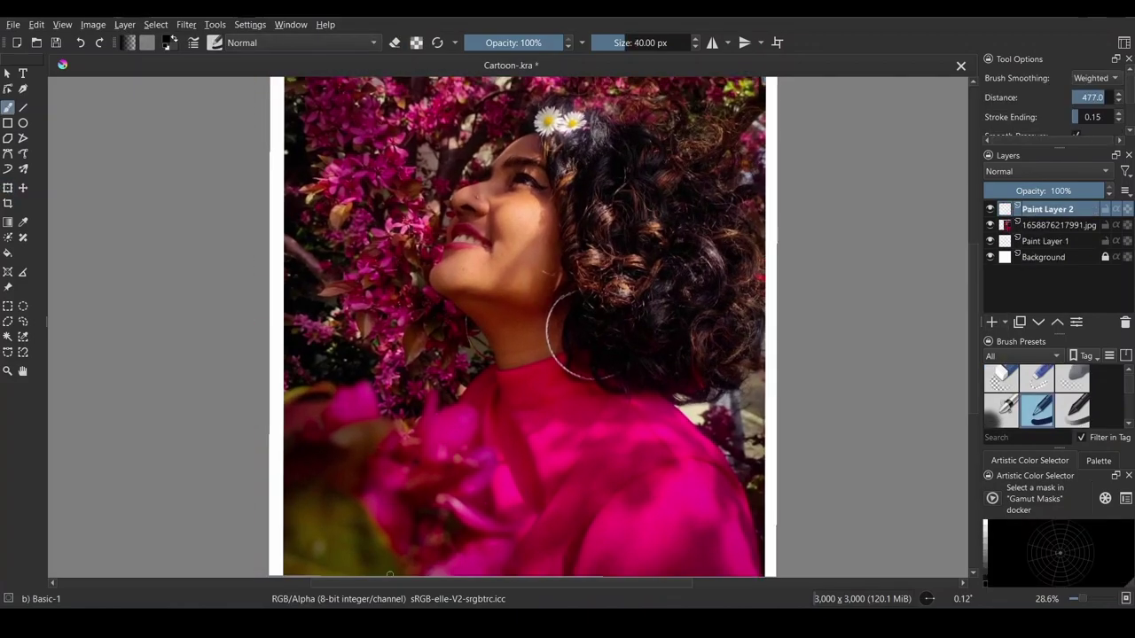
left_click(1059, 225)
left_click_drag(1099, 191, 1068, 195)
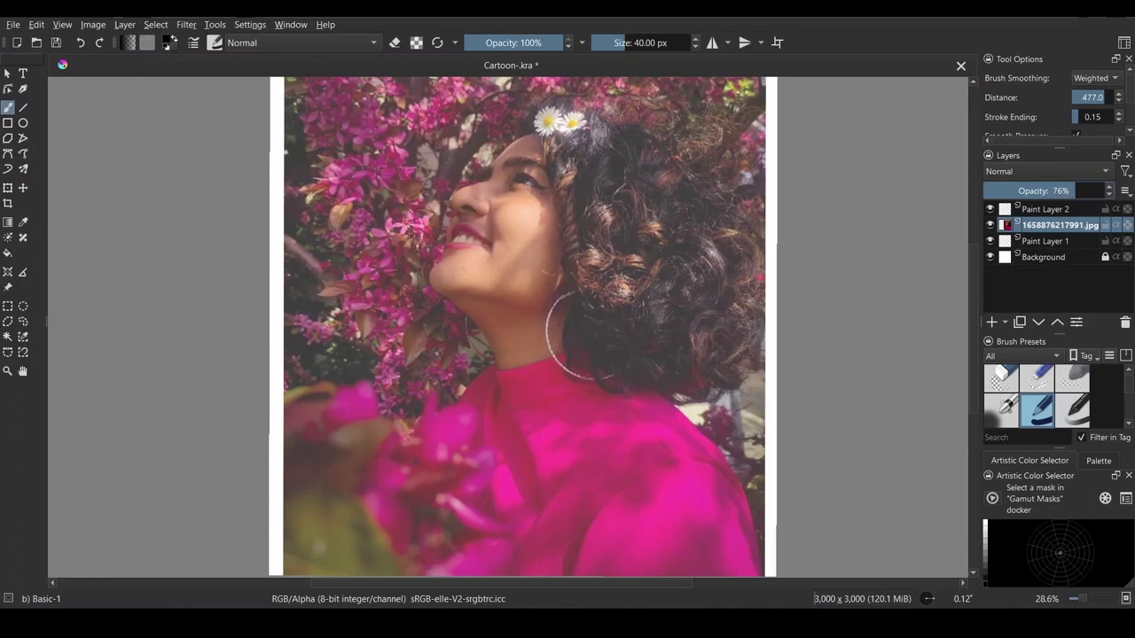
Step: Trace the shirt's collar and near neckline on Paint Layer 2 with a black Basic-1 brush of 10.85 px
left_click_drag(624, 47, 611, 48)
scroll(515, 302, "up", 4)
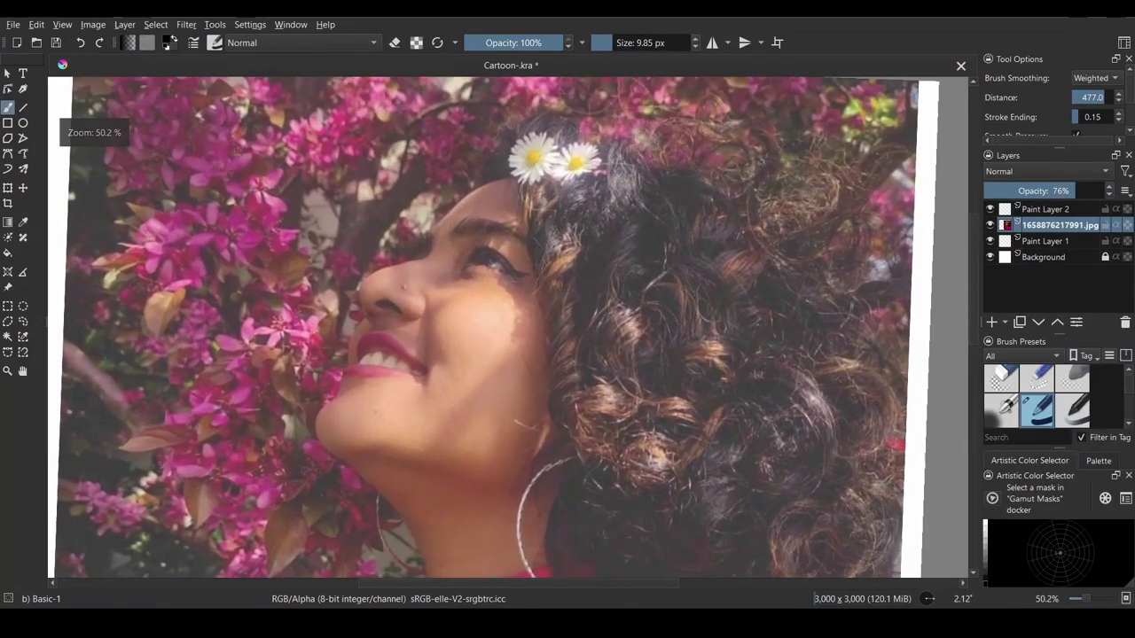
mouse_move(716, 240)
left_mouse_down()
mouse_move(547, 295)
mouse_move(412, 382)
left_mouse_up()
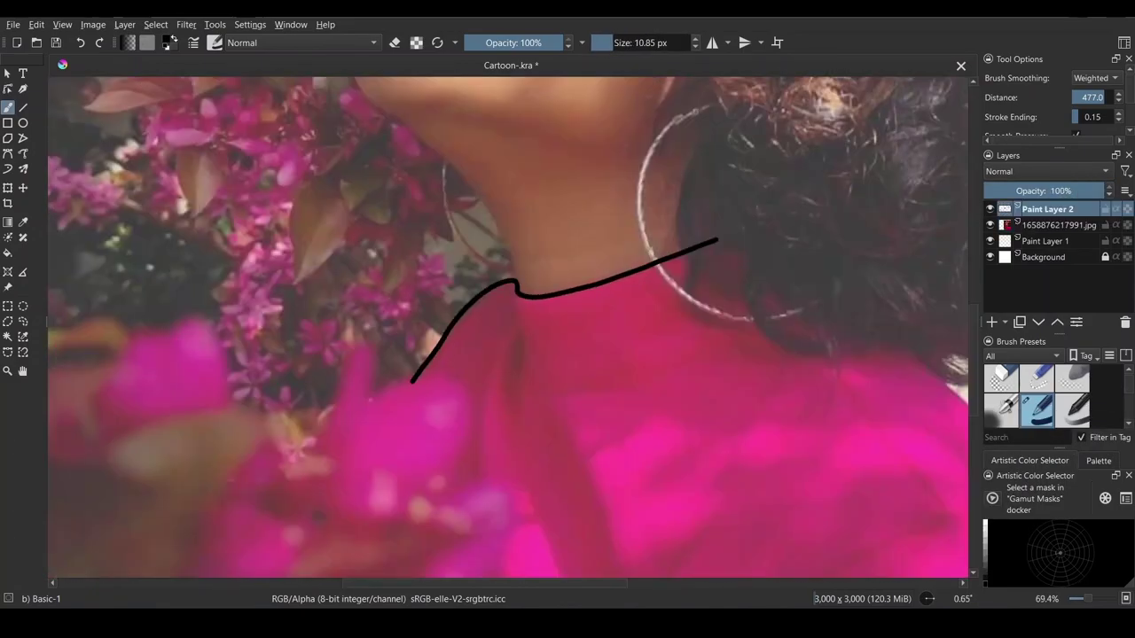
Step: Trace the front of the neck and the chin up to the lower lip, undoing strokes that miss the contour
scroll(508, 327, "up", 2)
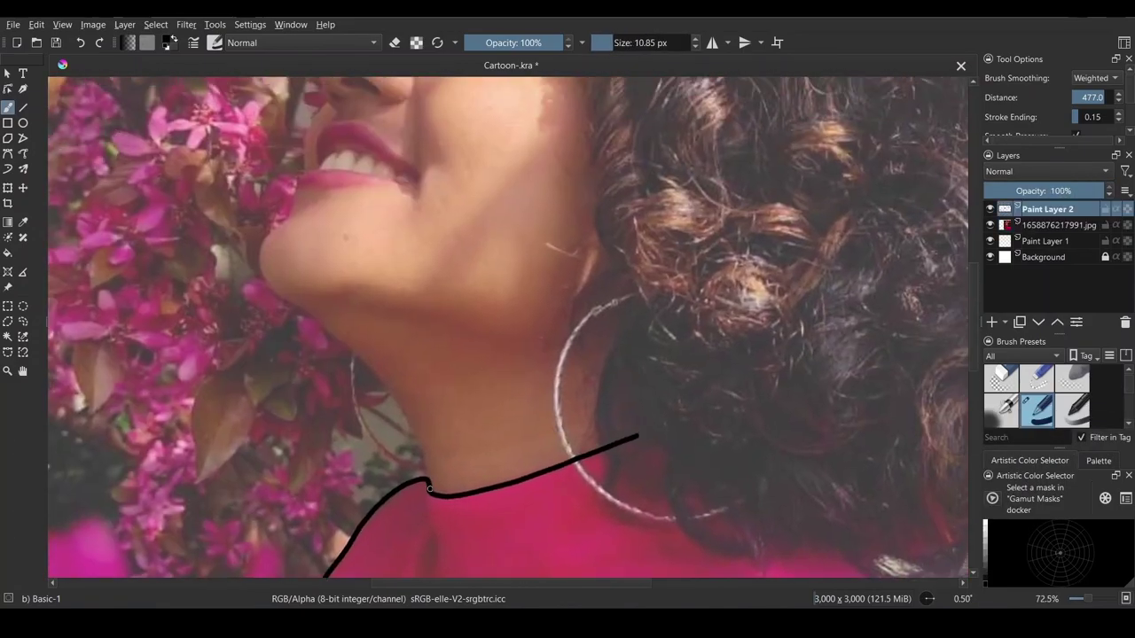
mouse_move(427, 477)
left_mouse_down()
mouse_move(373, 367)
mouse_move(268, 279)
left_mouse_up()
key("ctrl+z")
key("ctrl+z")
left_click_drag(299, 177, 273, 229)
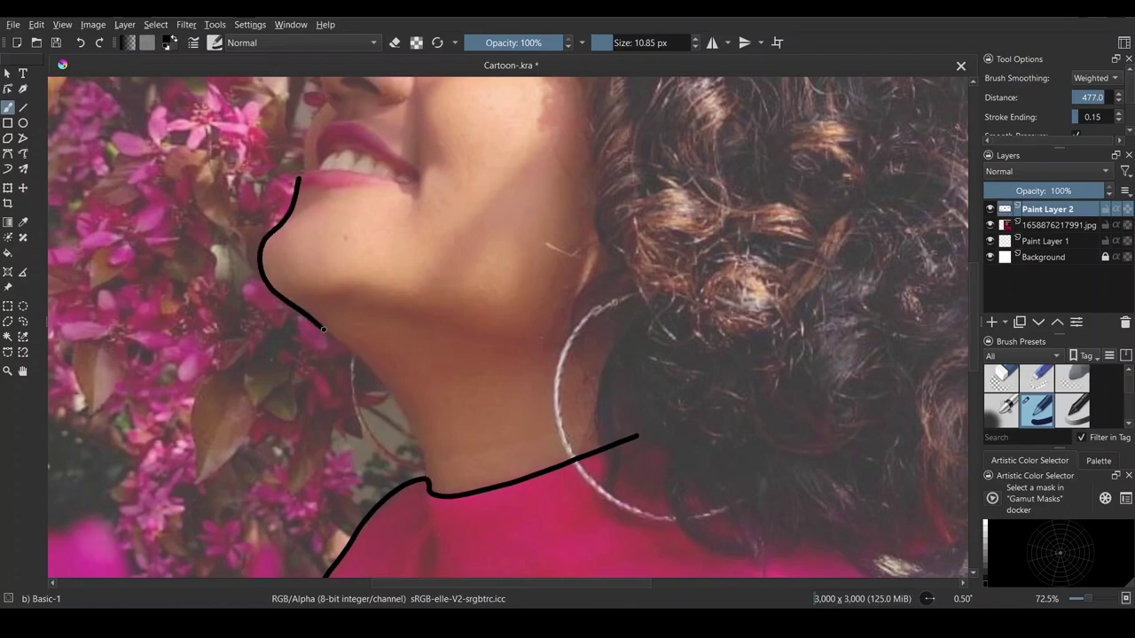
mouse_move(323, 329)
left_mouse_down()
mouse_move(382, 382)
mouse_move(418, 446)
left_mouse_up()
left_click_drag(298, 179, 408, 414)
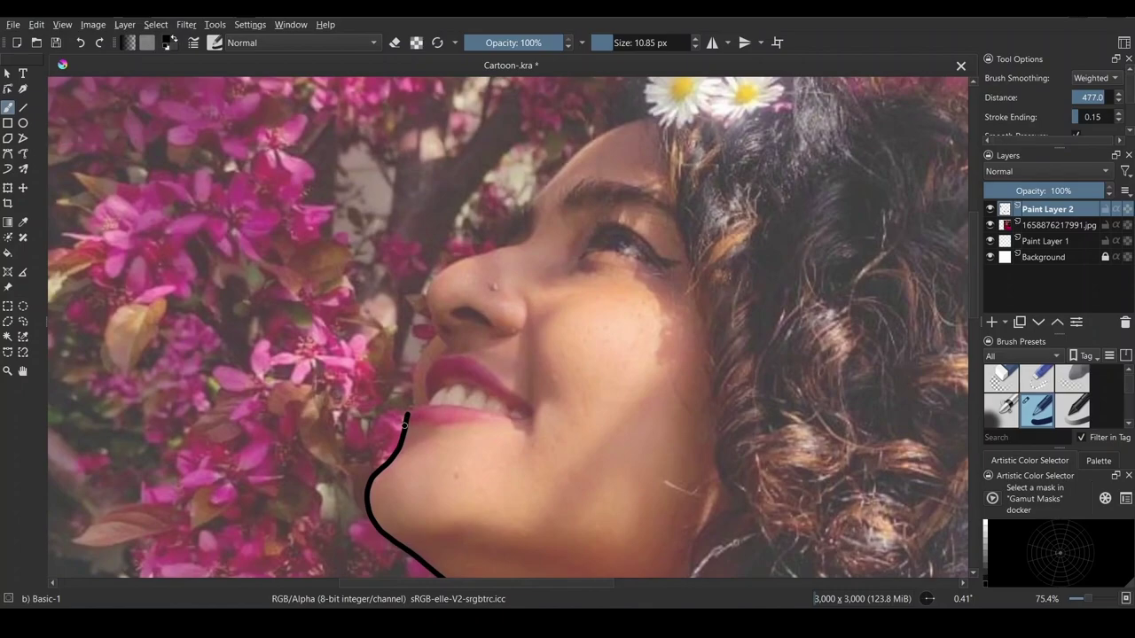
key("ctrl+z")
Step: Trace the face profile from the upper lip over the nose and forehead, and start the hair contour above the flowers
mouse_move(417, 361)
left_mouse_down()
mouse_move(434, 330)
mouse_move(431, 282)
mouse_move(487, 252)
mouse_move(589, 140)
left_mouse_up()
left_click_drag(532, 222, 438, 427)
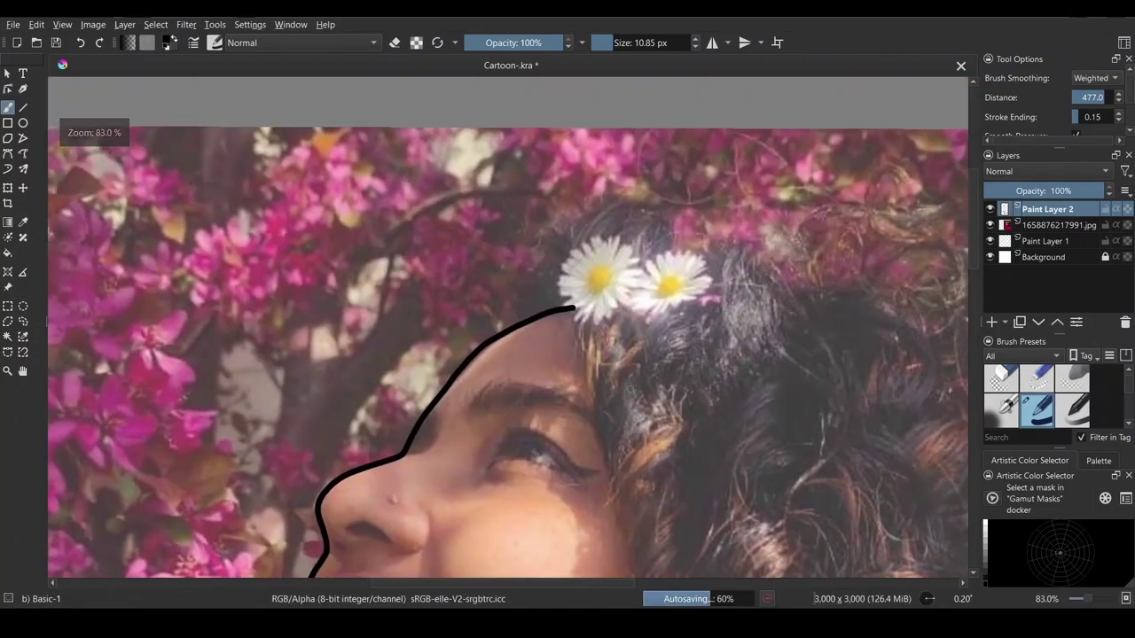
mouse_move(510, 325)
left_mouse_down()
mouse_move(530, 268)
mouse_move(583, 204)
mouse_move(667, 200)
left_mouse_up()
Step: Trace the hairline along the side of the face from the forehead down past the ear
scroll(509, 328, "down", 2)
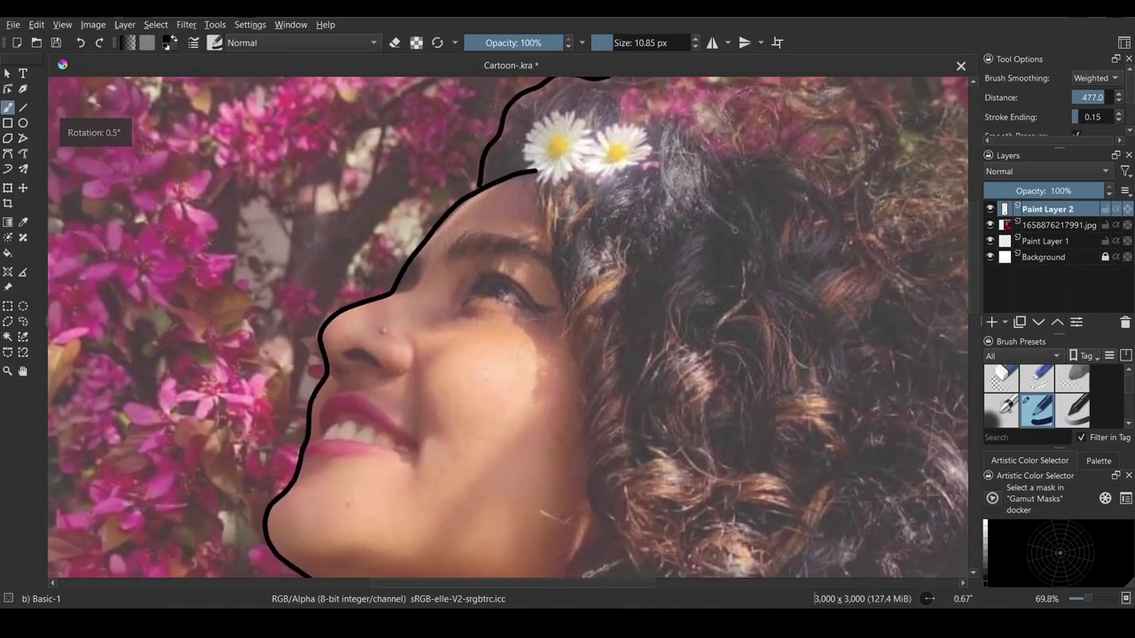
mouse_move(506, 175)
left_mouse_down()
mouse_move(536, 284)
mouse_move(546, 419)
left_mouse_up()
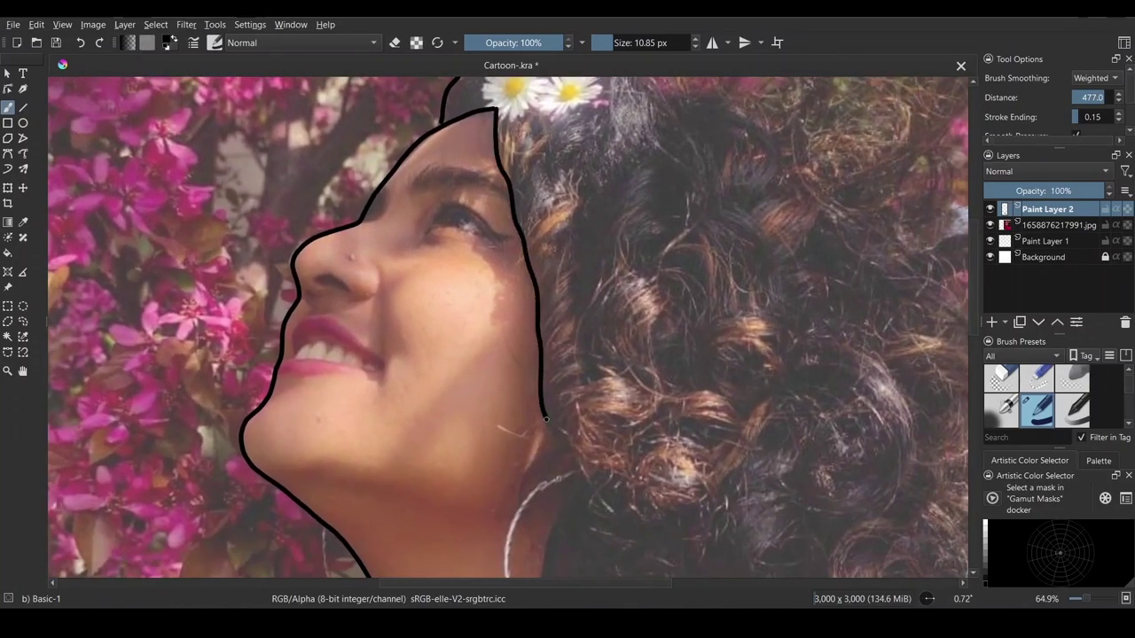
left_click_drag(566, 477, 567, 520)
left_click_drag(509, 373, 531, 290)
Step: Trace the shoulder and arm edge, the curved sleeve seam and the shoulder seam of the pink shirt
left_click_drag(585, 532, 233, 87)
mouse_move(219, 526)
left_mouse_down()
mouse_move(230, 487)
mouse_move(427, 301)
left_mouse_up()
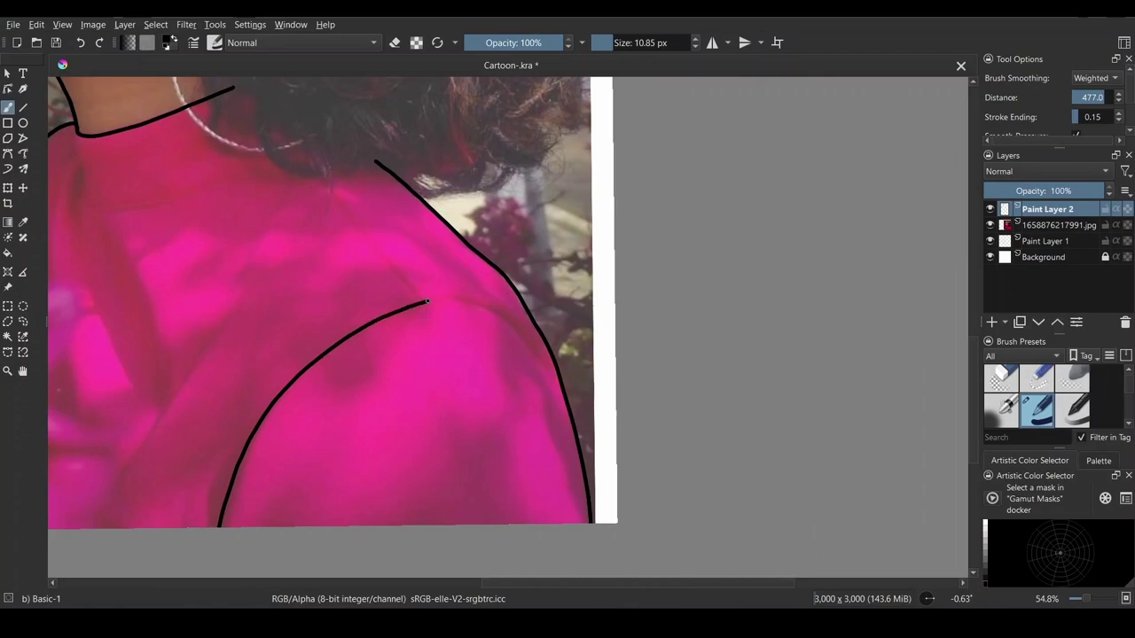
left_click_drag(323, 178, 410, 287)
Step: Trace the wavy outer edge of the hair from the shoulder up the right side, undoing the last stroke
scroll(410, 287, "down", 2)
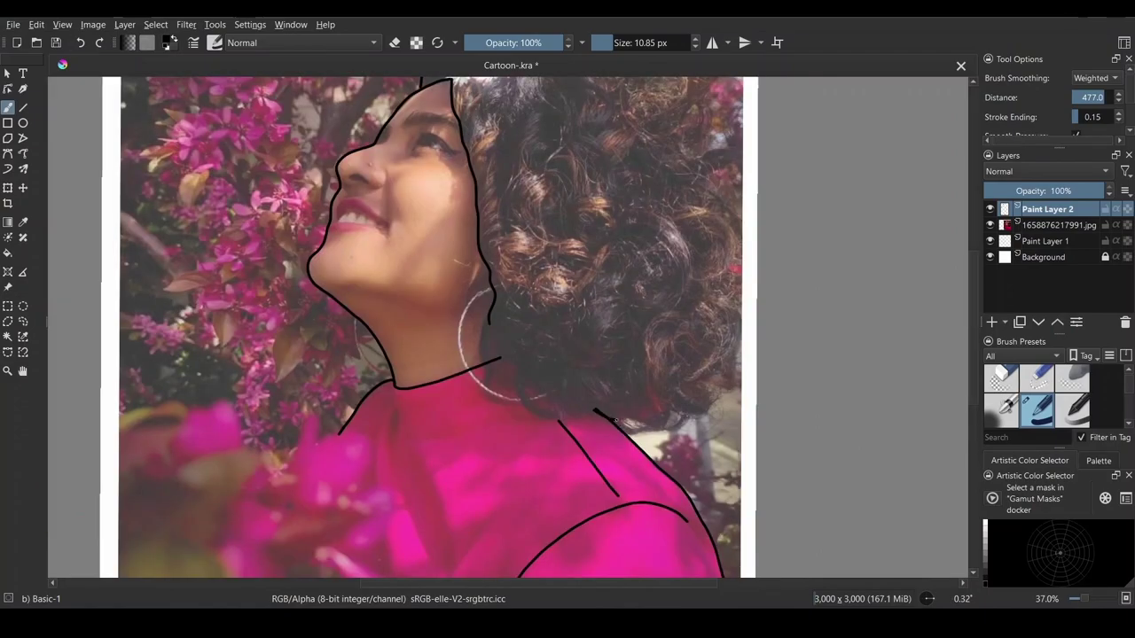
left_click_drag(736, 369, 741, 332)
scroll(741, 332, "up", 1)
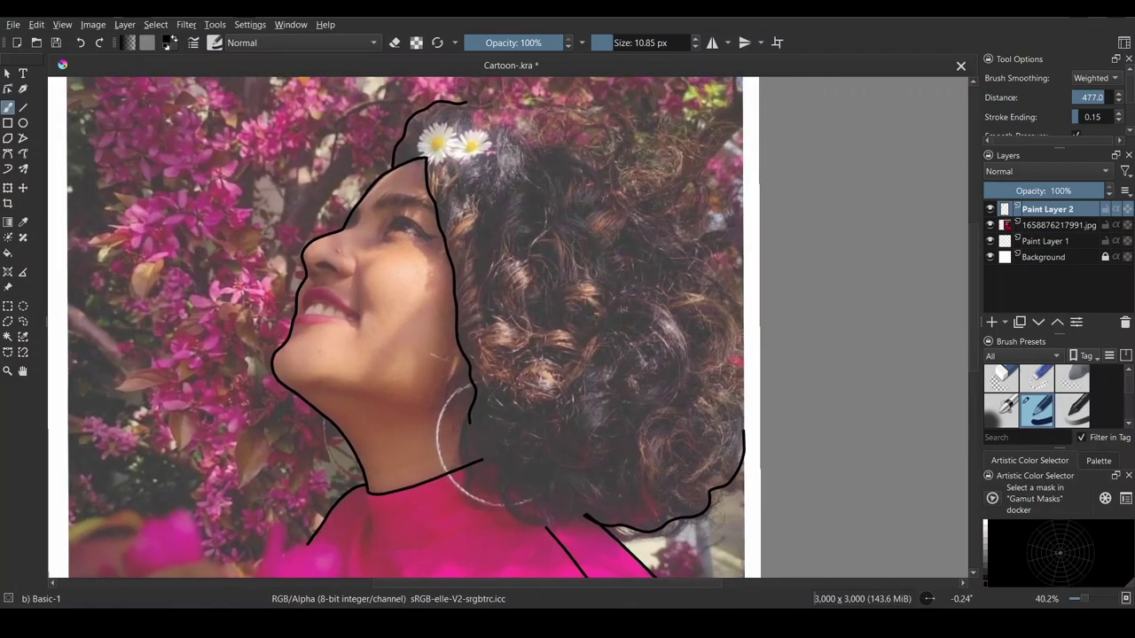
scroll(760, 486, "up", 1)
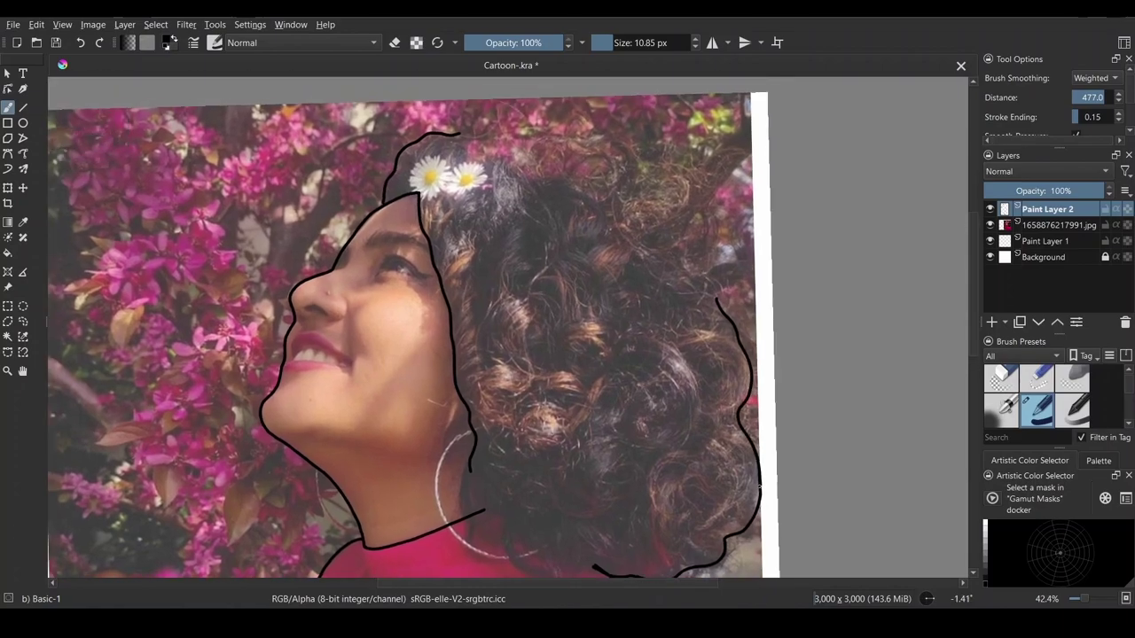
left_click(80, 42)
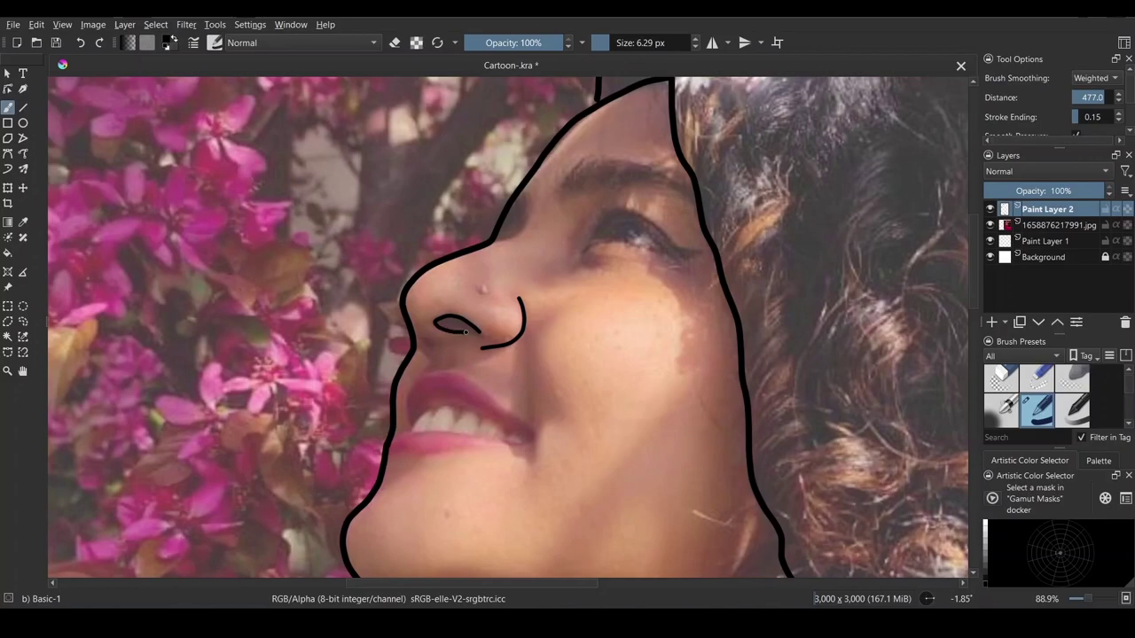
Step: Draw the nostrils and the eye's outline with a 6.29 px brush, undoing misplaced strokes
key("ctrl+z")
left_click_drag(481, 335, 462, 319)
key("ctrl+z")
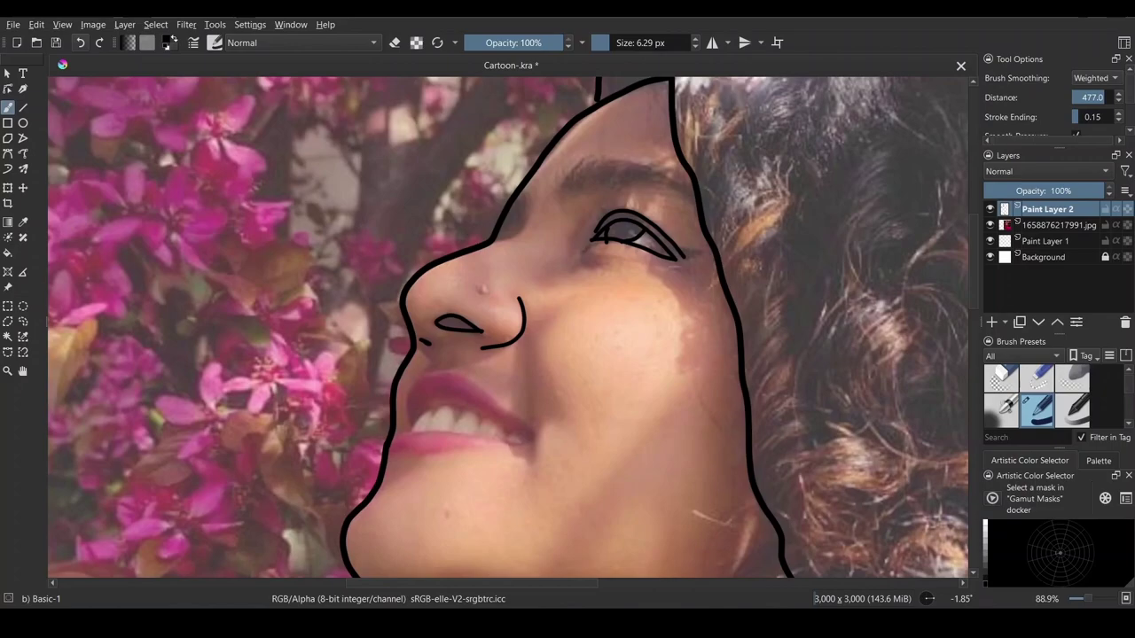
scroll(534, 244, "down", 1)
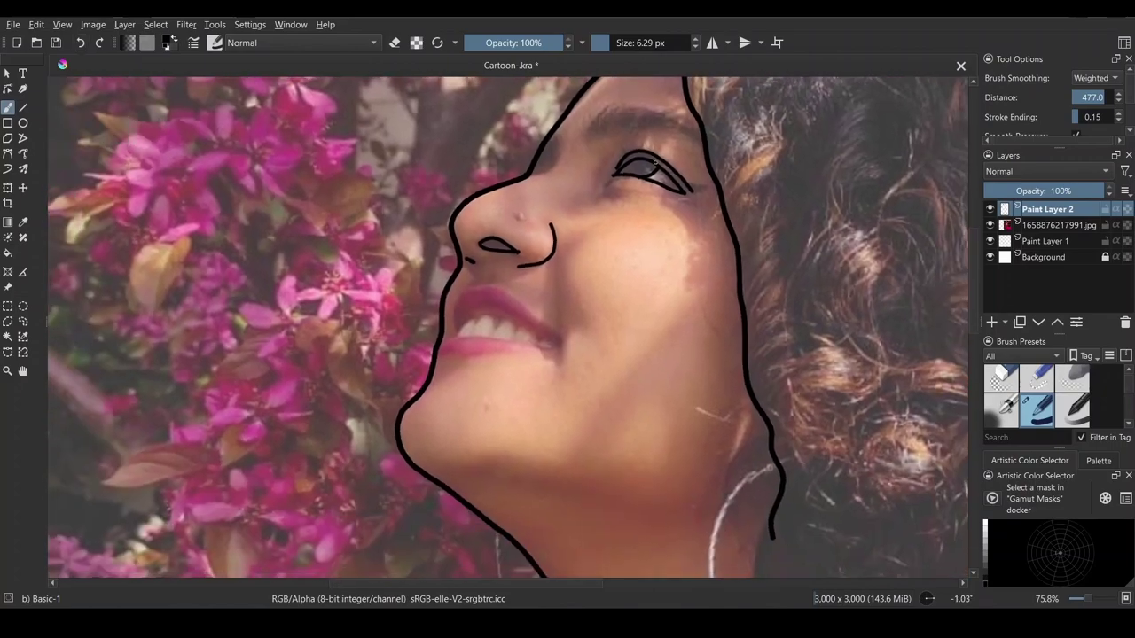
Step: Draw the nose stud and the outlines of the teeth and lips with a 5.29 px brush
scroll(534, 244, "up", 2)
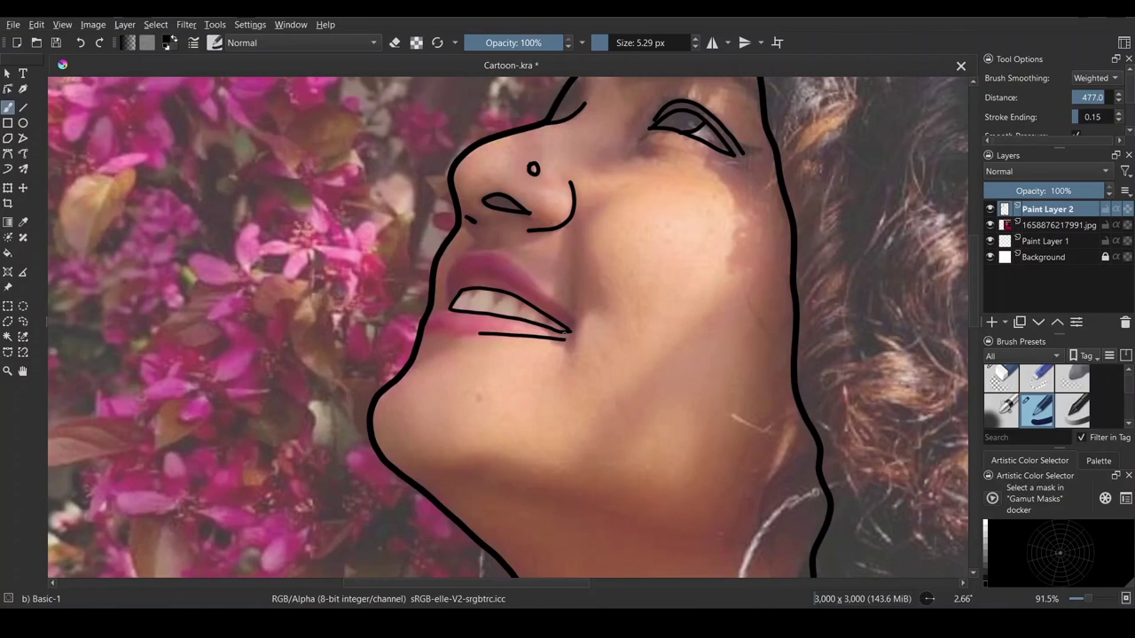
key("ctrl+z")
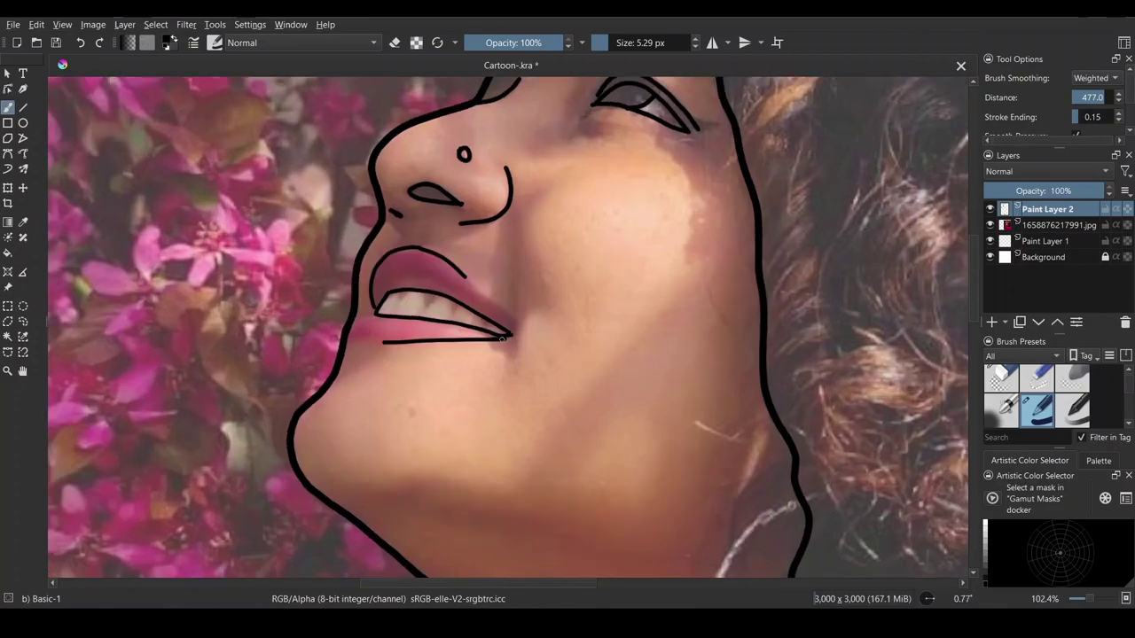
scroll(508, 328, "down", 4)
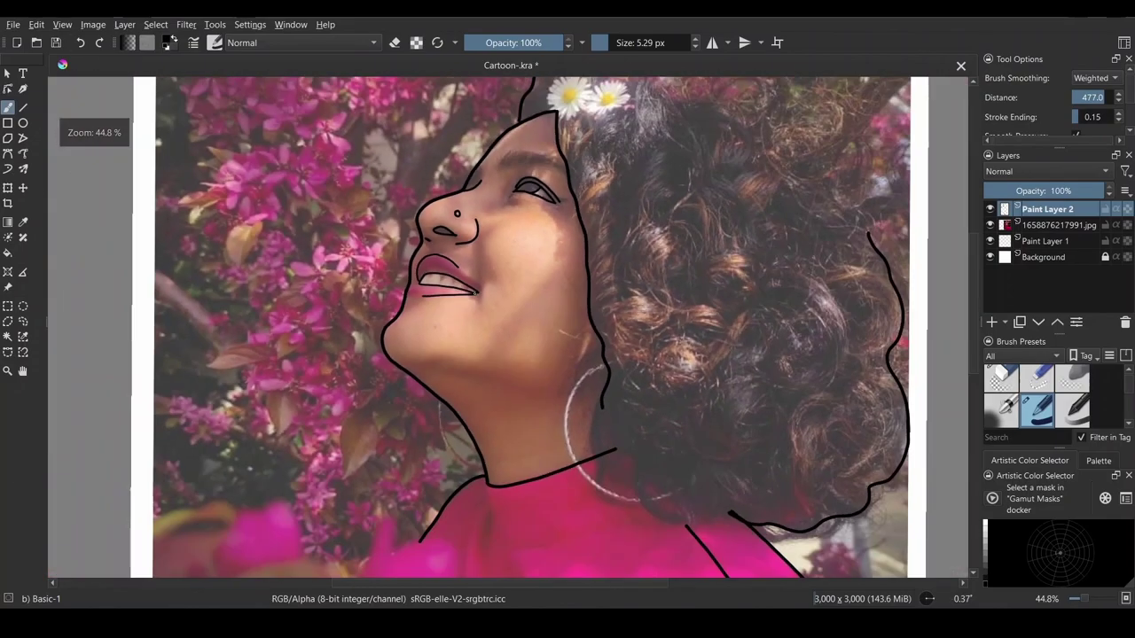
scroll(360, 440, "up", 1)
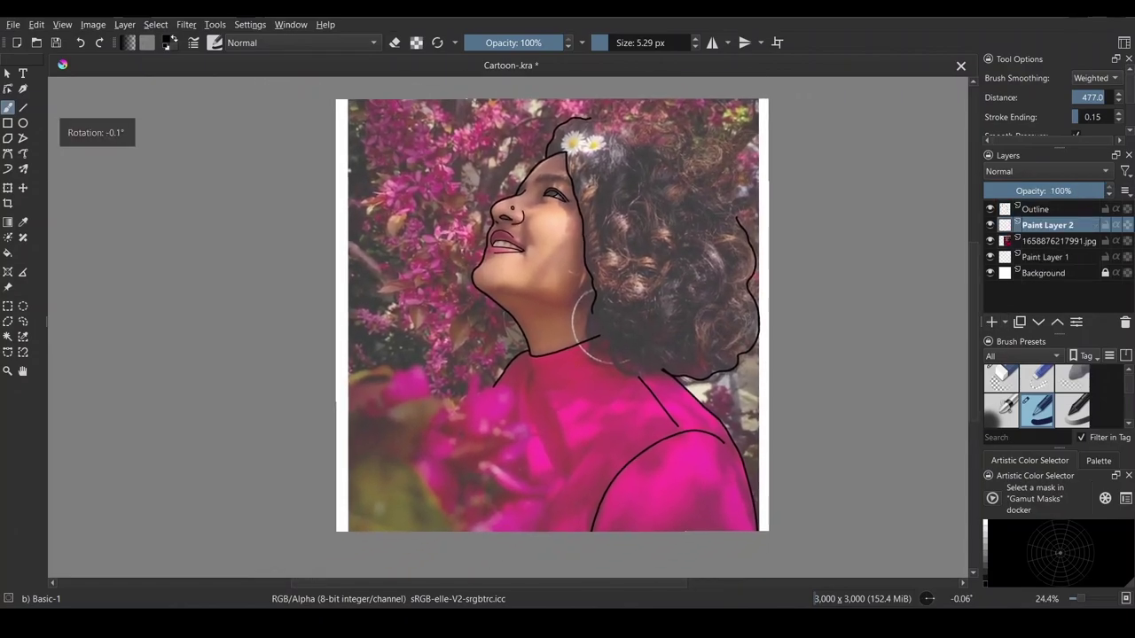
Step: Set the photo layer's opacity back to 100%
left_click(1059, 241)
left_click_drag(1075, 191, 1105, 190)
scroll(655, 239, "up", 4)
scroll(508, 328, "up", 1)
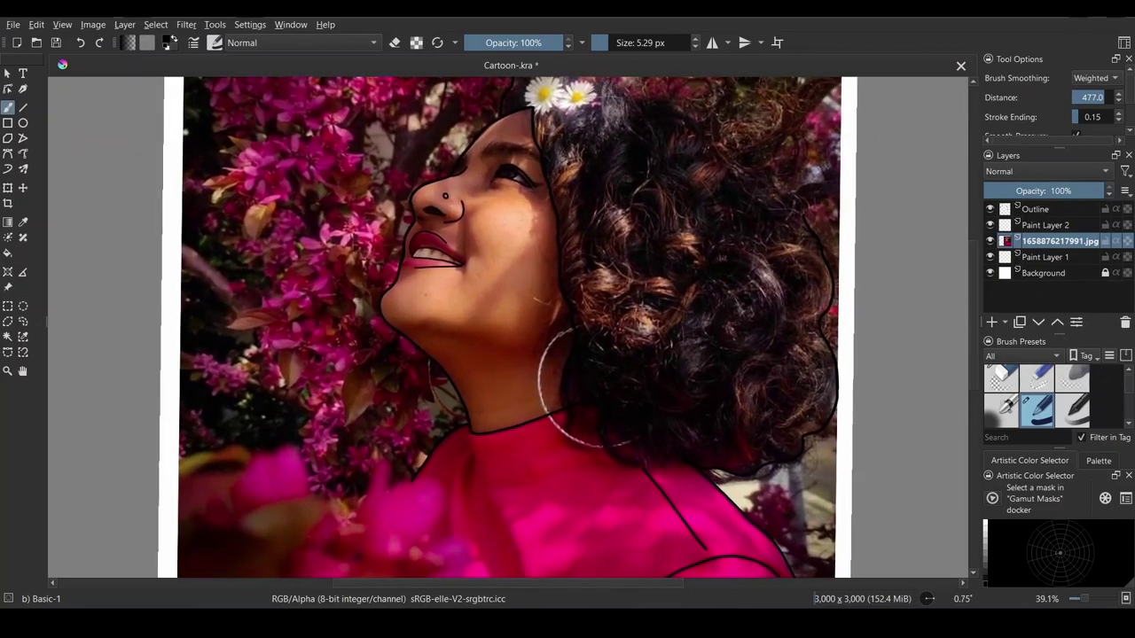
Step: Add a Gaussian Blur filter mask to the photo layer with horizontal and vertical radii of 46.80 px
right_click(1059, 241)
mouse_move(926, 498)
left_click(811, 517)
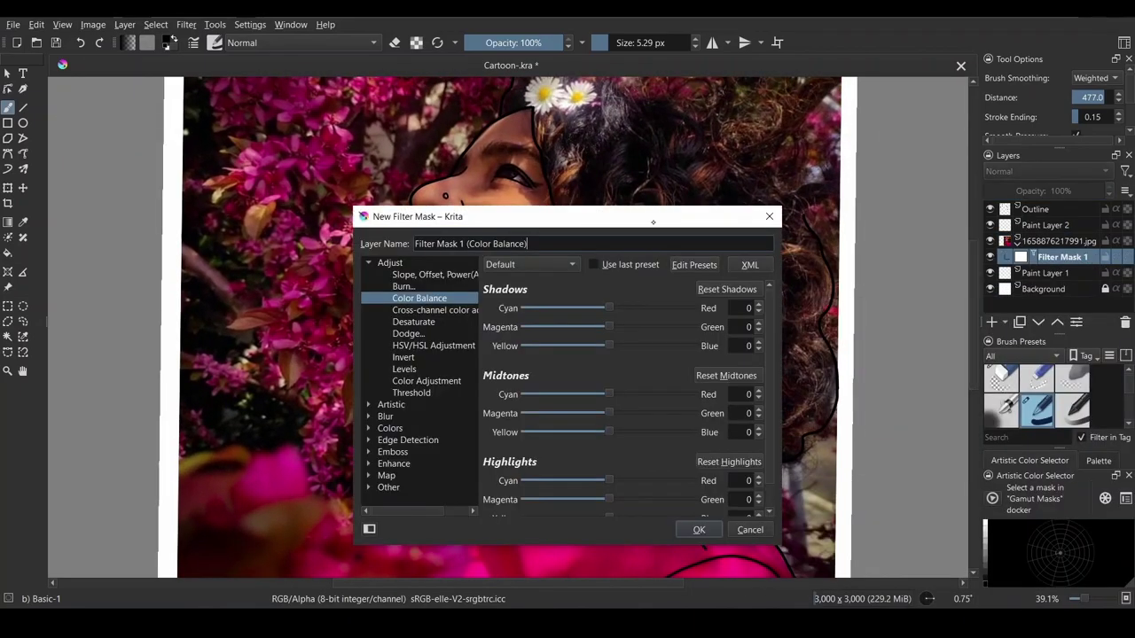
left_click(524, 297)
left_click(572, 320)
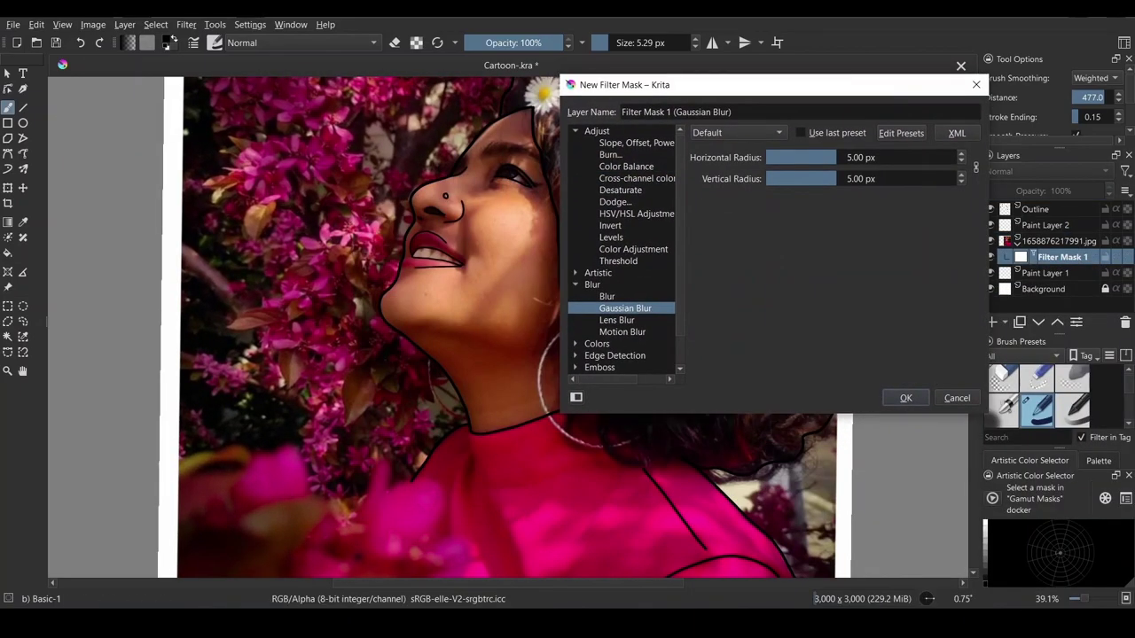
left_click_drag(838, 158, 913, 159)
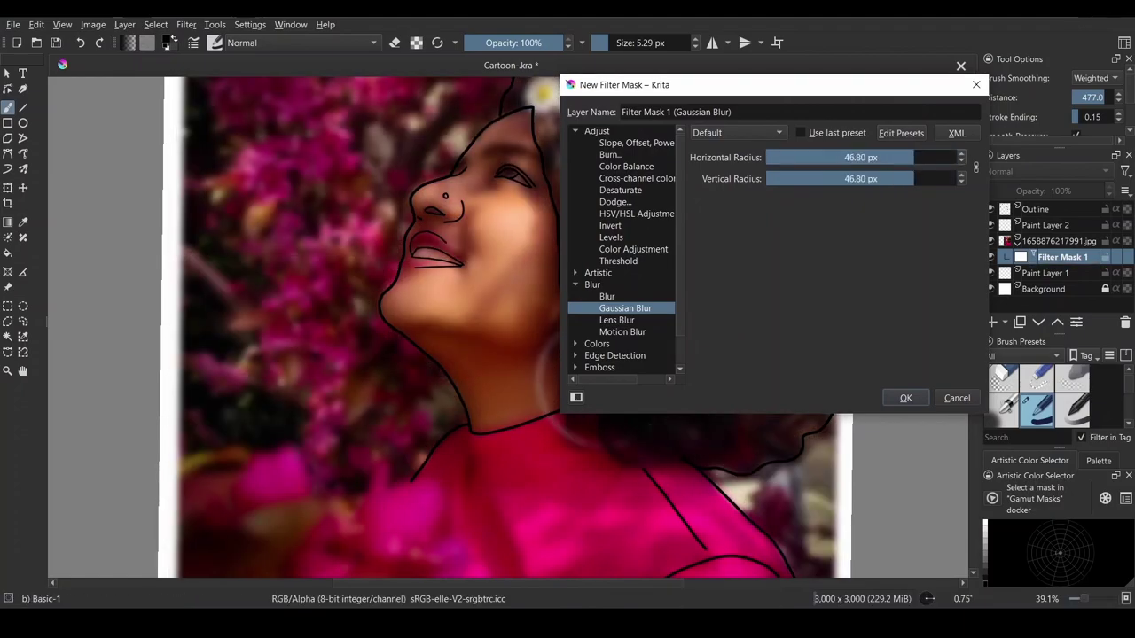
key("Return")
Step: Sample a light peach skin tone from the cheek in the blurred photo as the painting colour
key("p")
left_click_drag(541, 257, 514, 231)
mouse_move(487, 283)
left_mouse_down()
mouse_move(508, 257)
mouse_move(463, 292)
mouse_move(508, 255)
mouse_move(493, 274)
left_mouse_up()
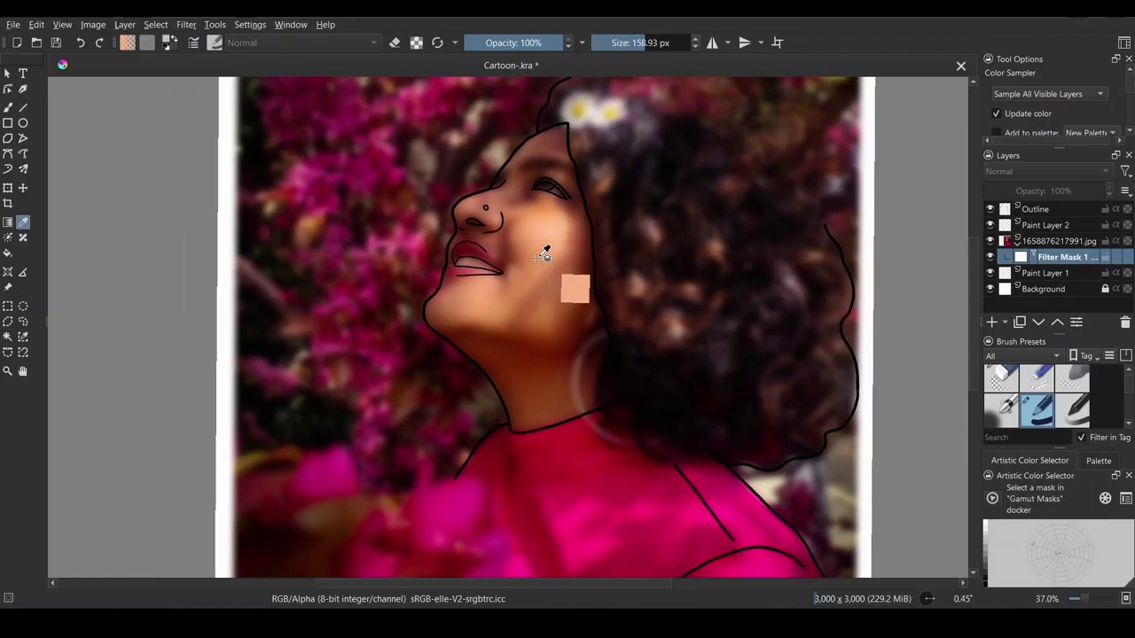
left_click(544, 253)
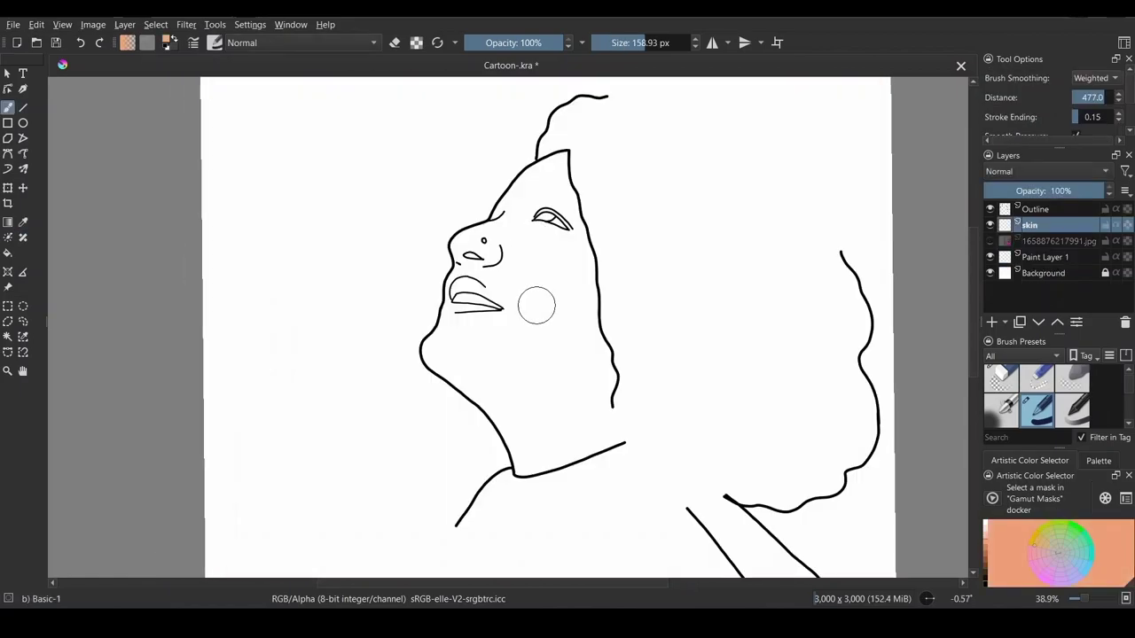
Step: Paint the face and neck on the skin layer in the sampled peach tone with a 158.93 px brush
mouse_move(532, 304)
left_mouse_down()
mouse_move(559, 293)
mouse_move(497, 231)
mouse_move(468, 291)
mouse_move(532, 470)
mouse_move(597, 392)
mouse_move(464, 342)
mouse_move(518, 193)
mouse_move(576, 257)
mouse_move(581, 292)
left_mouse_up()
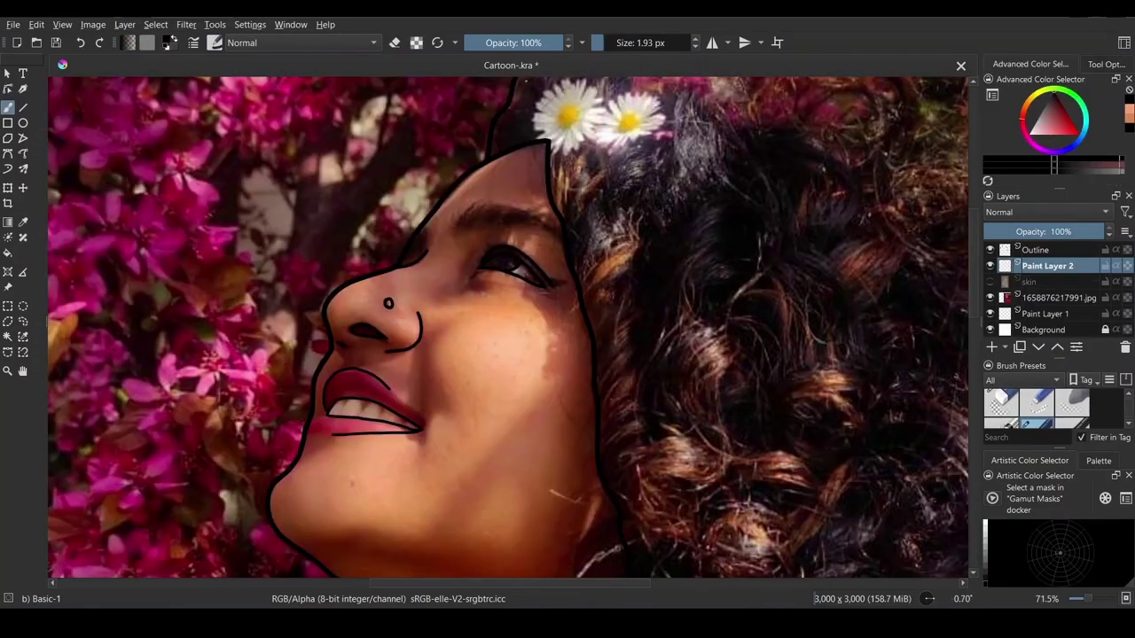
Step: Paint both eyebrows dark maroon on the Brows layer with the Basic-1 brush at 12.52 px
left_click(249, 23)
mouse_move(267, 142)
left_click(8, 107)
left_click(613, 43)
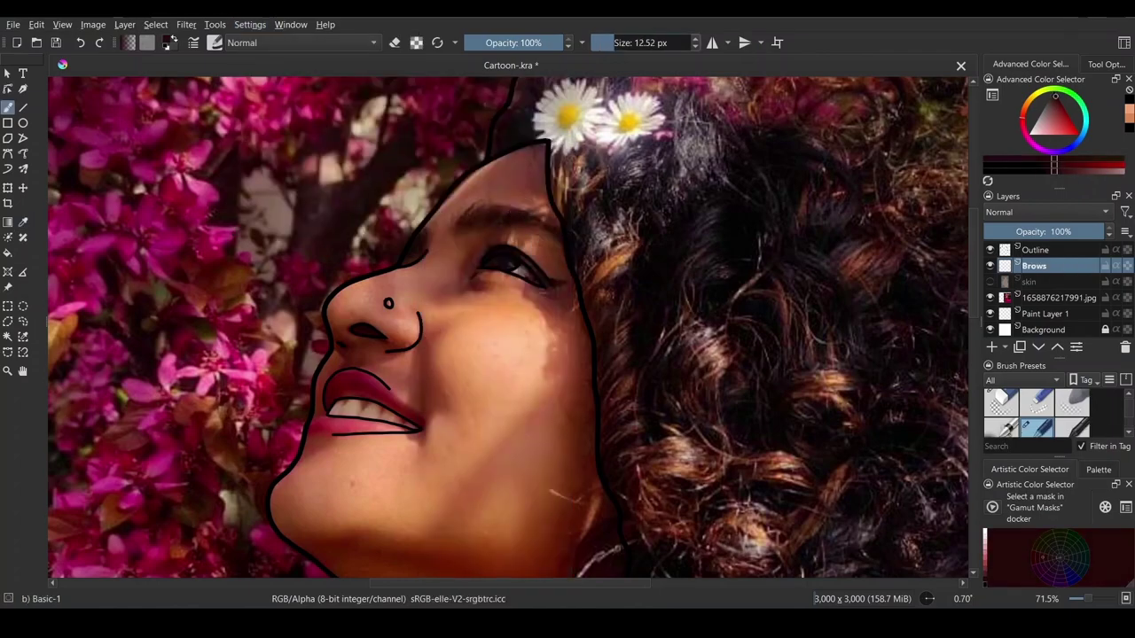
mouse_move(458, 229)
left_mouse_down()
mouse_move(512, 223)
mouse_move(558, 239)
left_mouse_up()
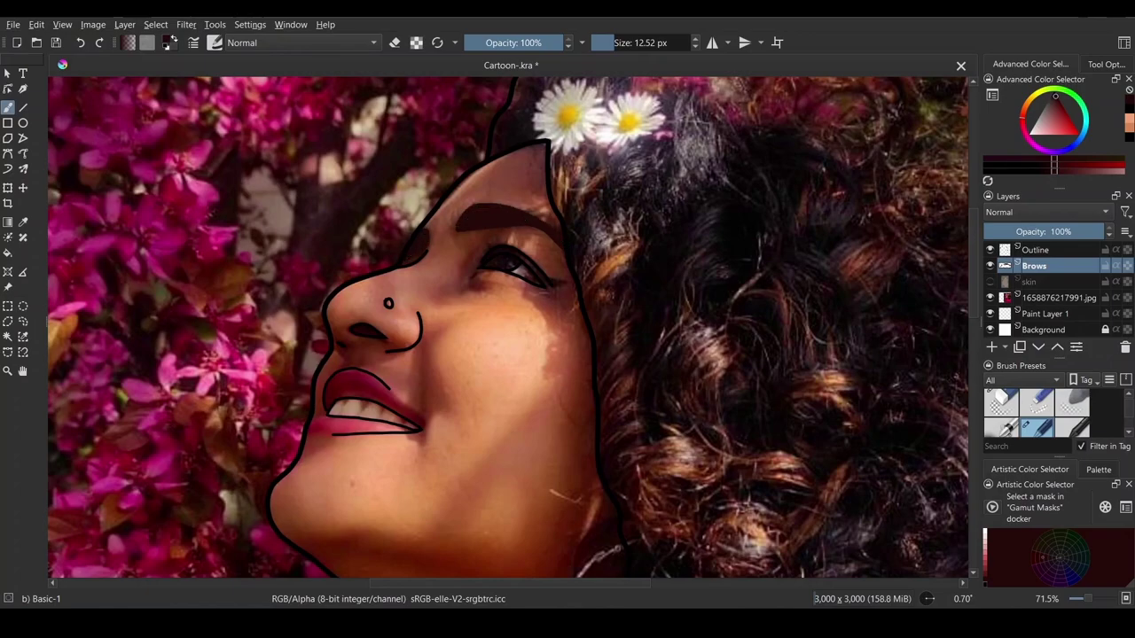
Step: Feather the eyebrow edges into hair strokes using the Blender Knife Edge brush at 20.54 px, with the photo layer hidden
left_click(1022, 381)
left_click(1023, 412)
scroll(1055, 415, "down", 3)
left_click(1072, 419)
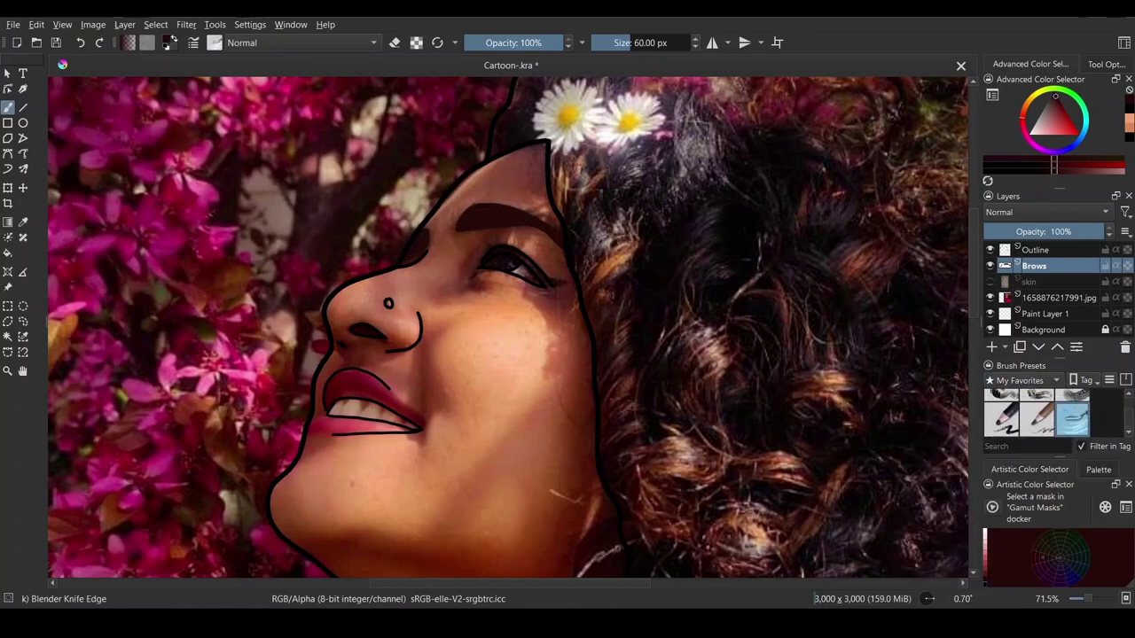
left_click(618, 45)
left_click(990, 298)
scroll(521, 174, "up", 3)
mouse_move(428, 257)
left_mouse_down()
mouse_move(451, 233)
mouse_move(478, 225)
left_mouse_up()
left_click_drag(472, 243, 491, 231)
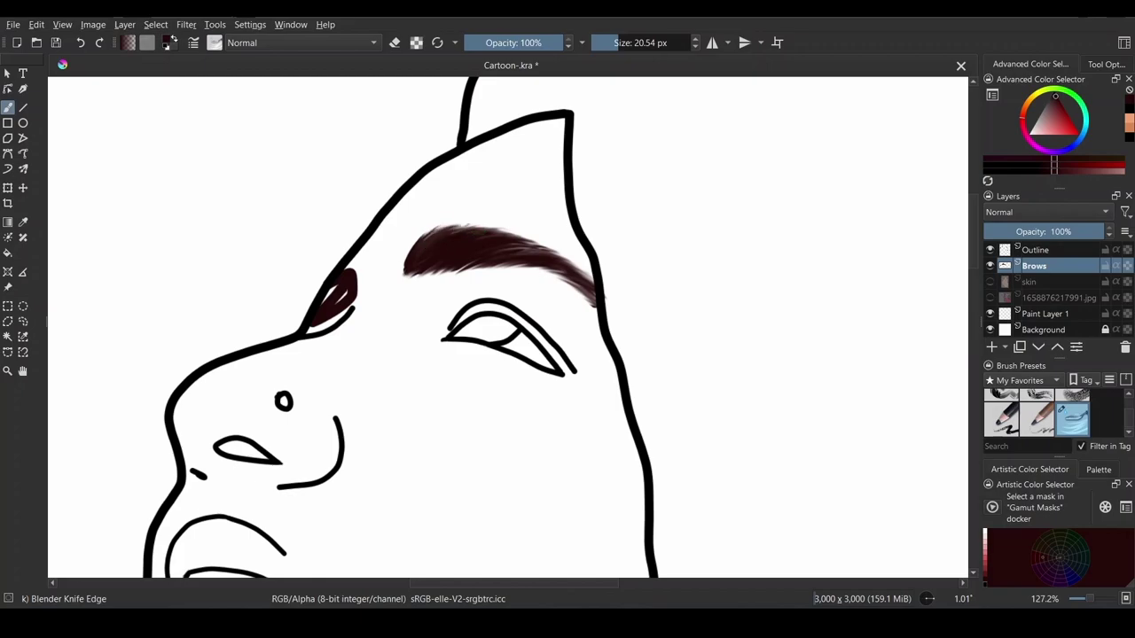
Step: Paint the iris dark brown on a new layer in the Eye group with the 12.52 px Basic-1 brush and move it below the pupil
scroll(1055, 413, "up", 2)
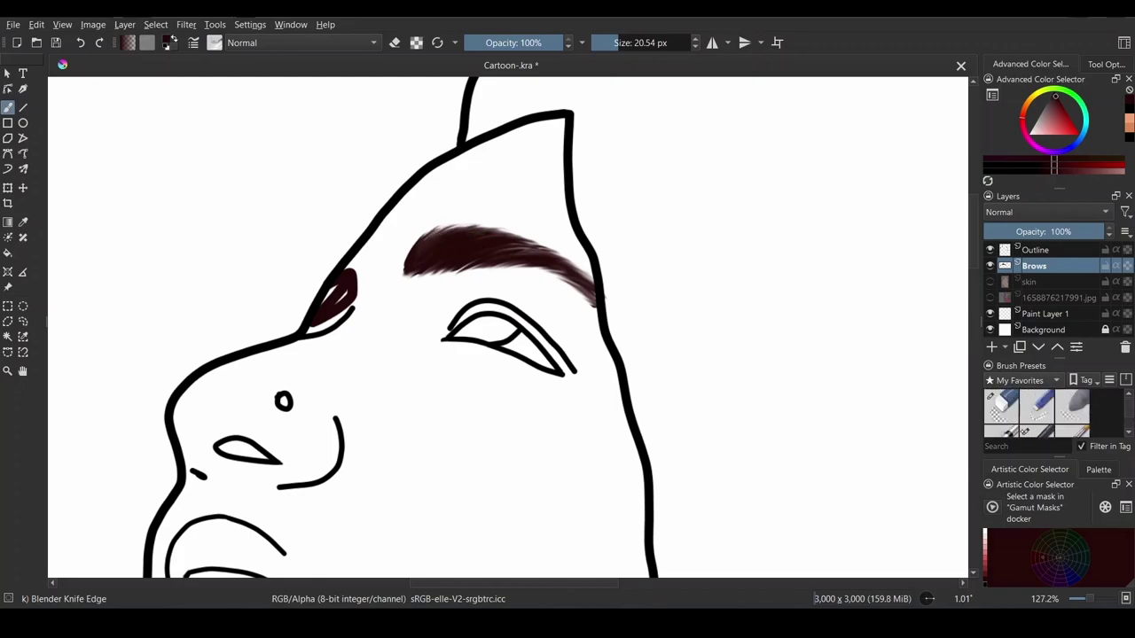
left_click(1036, 430)
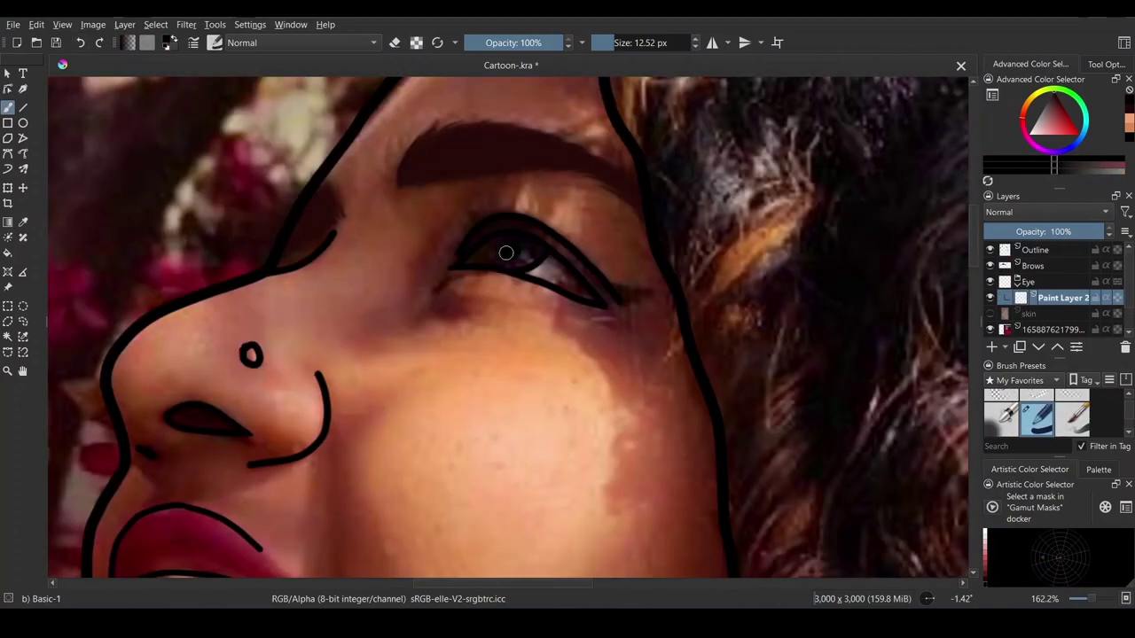
key("Insert")
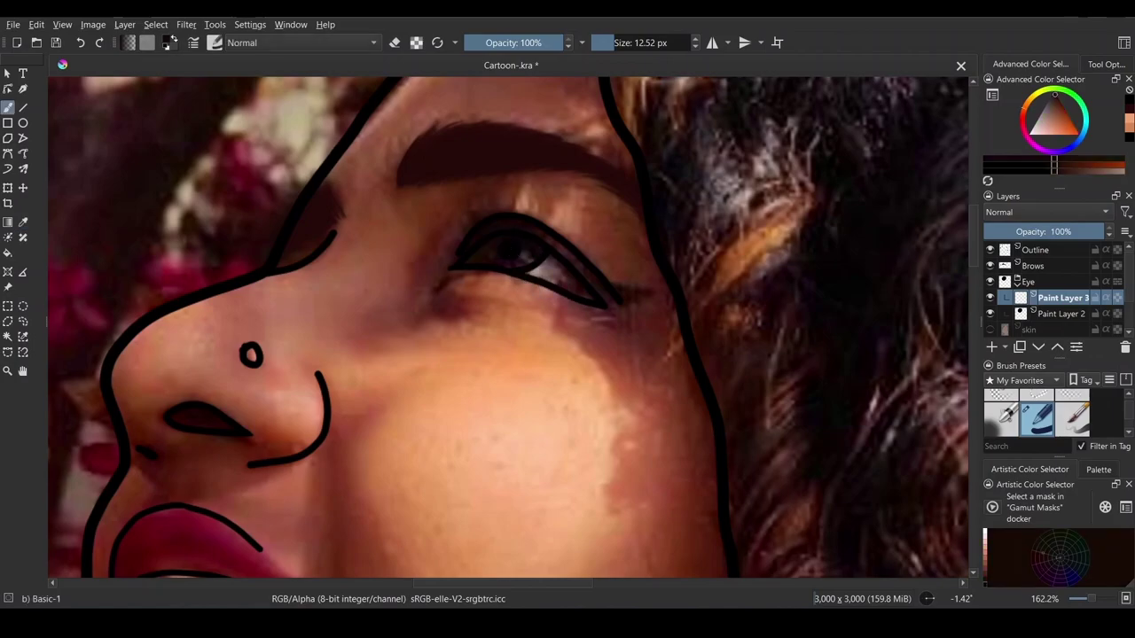
mouse_move(505, 260)
left_mouse_down()
mouse_move(496, 240)
mouse_move(509, 252)
left_mouse_up()
key("ctrl+Page_Down")
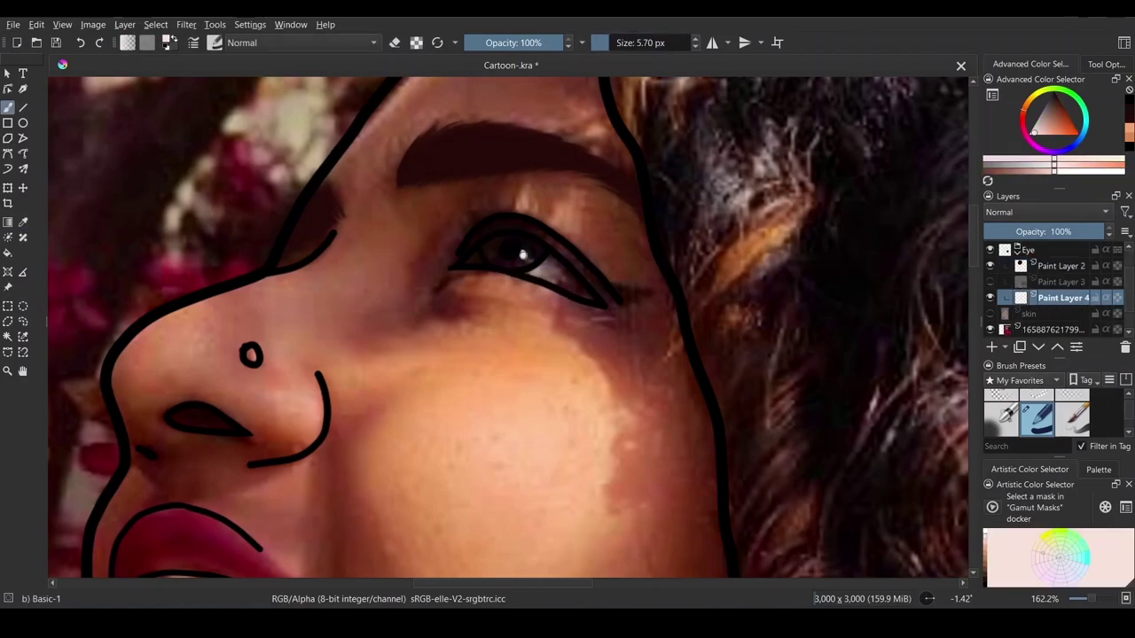
Step: Paint two off-white iris highlights on the top layer of the Eye group and fill the eye white on a new layer beneath
left_click_drag(524, 252, 523, 255)
mouse_move(555, 42)
left_mouse_down()
mouse_move(533, 43)
mouse_move(562, 43)
left_mouse_up()
left_click(491, 257)
left_click(990, 282)
mouse_move(1052, 298)
left_mouse_down()
mouse_move(1051, 274)
mouse_move(1069, 263)
left_mouse_up()
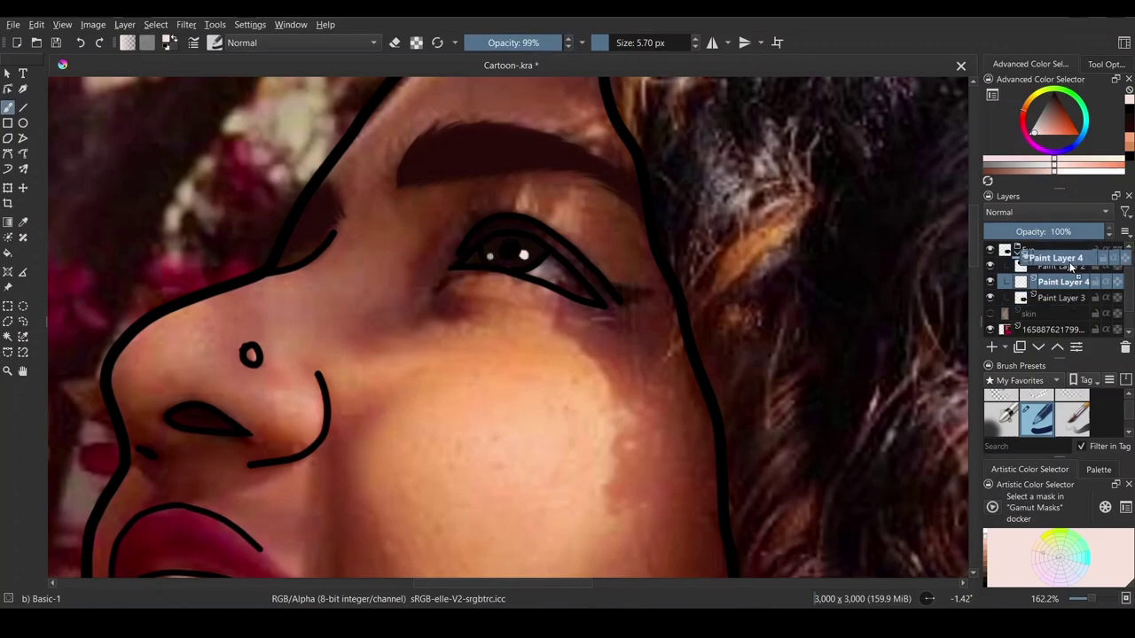
left_click(494, 211)
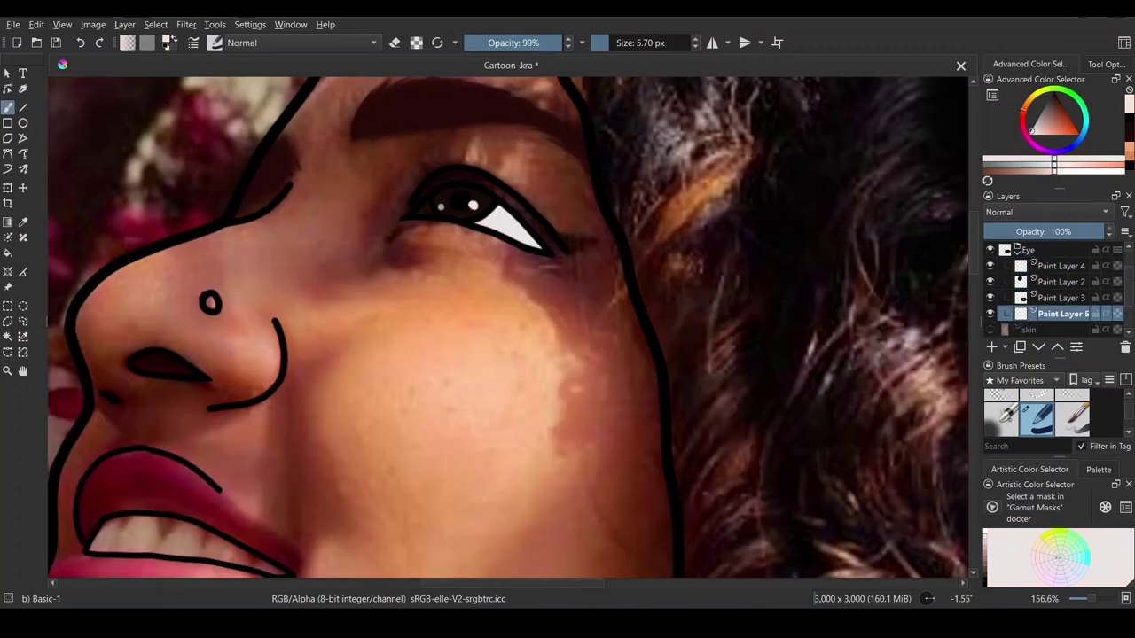
Step: Hide the eye-white layer, sample a dark maroon from the outer eye corner in the photo, and choose the Airbrush Soft brush
left_click_drag(1128, 276, 1128, 289)
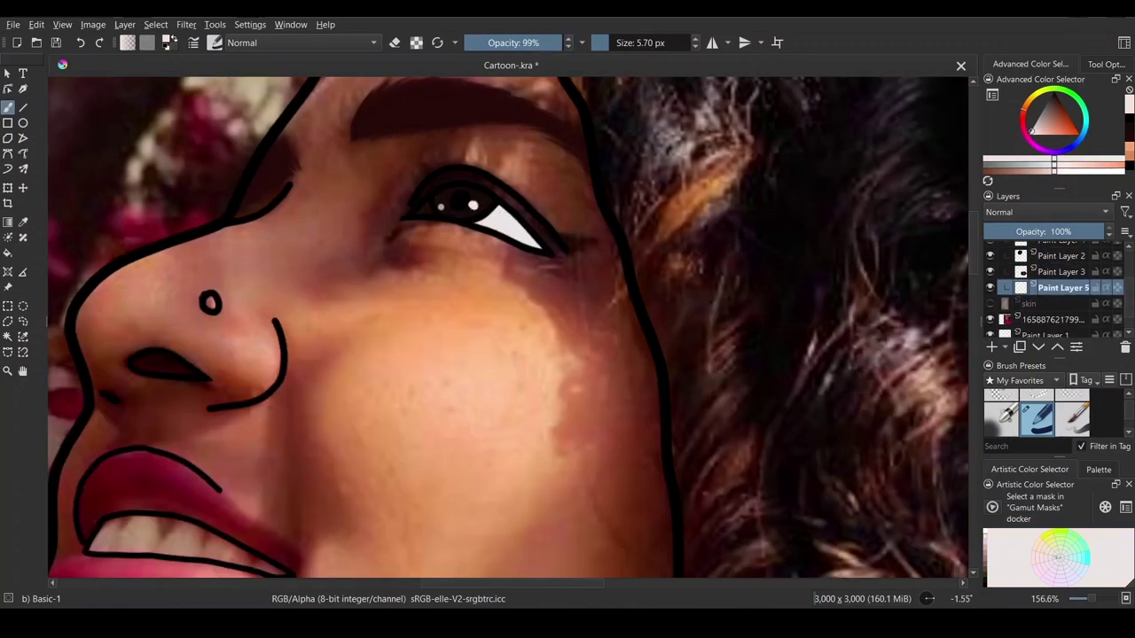
left_click(990, 288)
key("p")
left_click(521, 242)
left_click(1001, 418)
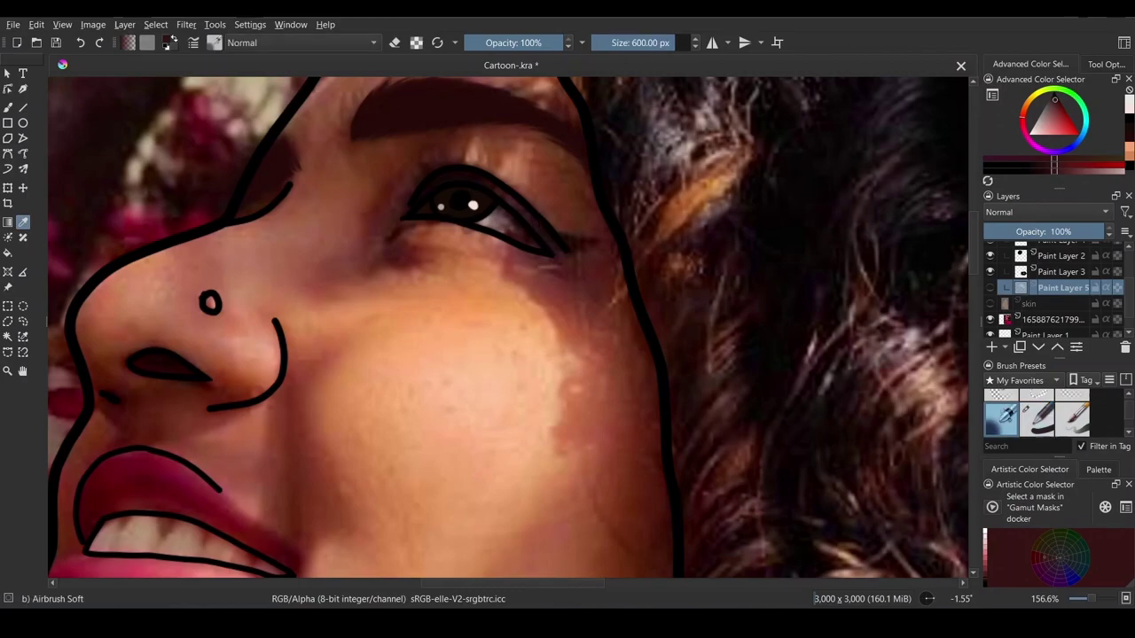
left_click(631, 48)
left_click(548, 234)
Step: Shade the outer part of the eye white on a new layer above it with the airbrush at 24.82 px
left_click(7, 106)
left_click_drag(655, 50, 619, 51)
key("Insert")
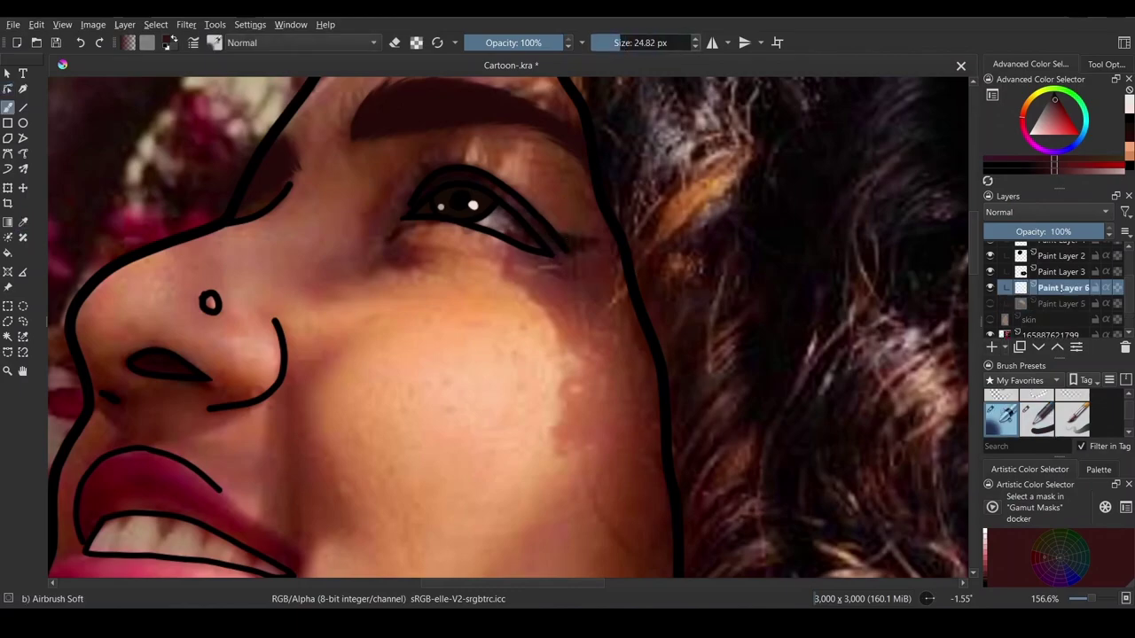
left_click(990, 303)
mouse_move(540, 242)
left_mouse_down()
mouse_move(506, 249)
mouse_move(543, 229)
mouse_move(515, 270)
mouse_move(524, 197)
mouse_move(532, 232)
mouse_move(494, 249)
mouse_move(502, 279)
mouse_move(485, 248)
left_mouse_up()
Step: Undo the latest eye-shading changes and redo them
scroll(551, 243, "down", 3)
scroll(532, 248, "up", 4)
key("ctrl+z")
key("ctrl+z")
key("ctrl+z")
key("ctrl+z")
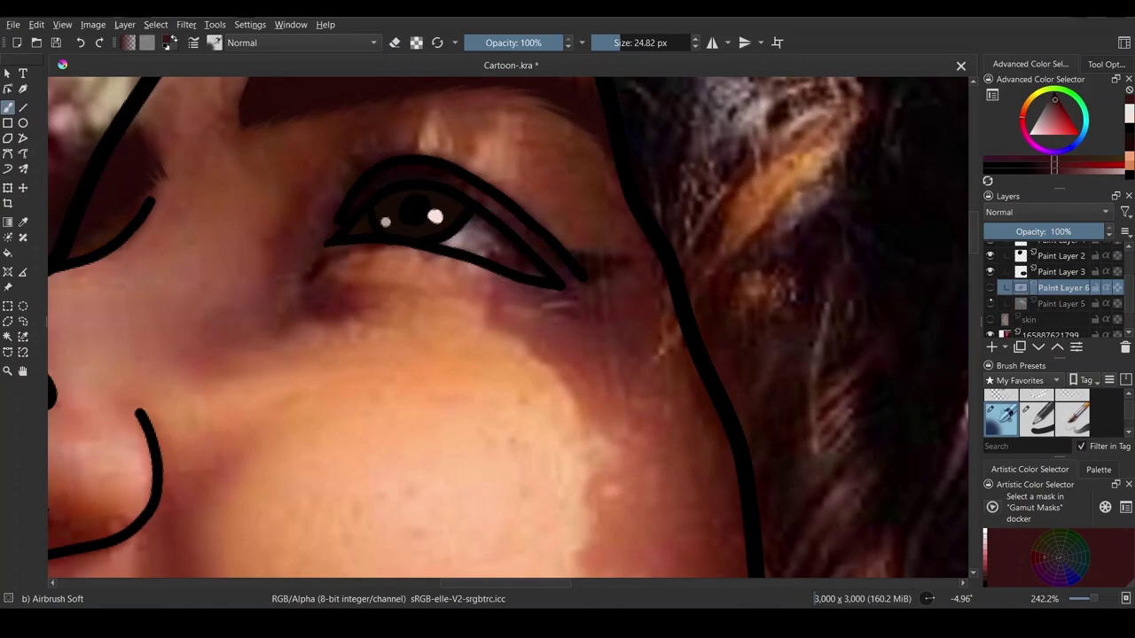
key("ctrl+shift+z")
key("ctrl+shift+z")
key("ctrl+shift+z")
Step: Blend the eye shading with a lighter tone and erase the spill below the eye with the Eraser Circle at 13.51 px
key("k")
mouse_move(555, 267)
left_mouse_down()
mouse_move(523, 254)
mouse_move(537, 267)
left_mouse_up()
left_click_drag(432, 292, 408, 292, "shift")
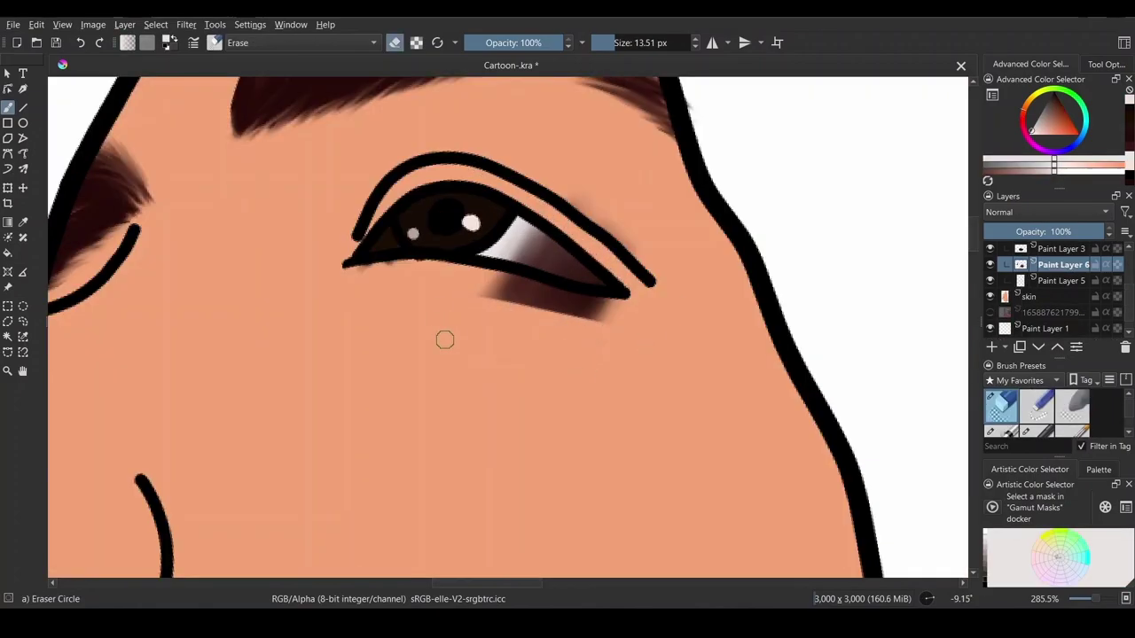
mouse_move(494, 278)
left_mouse_down()
mouse_move(655, 266)
mouse_move(483, 119)
mouse_move(373, 268)
left_mouse_up()
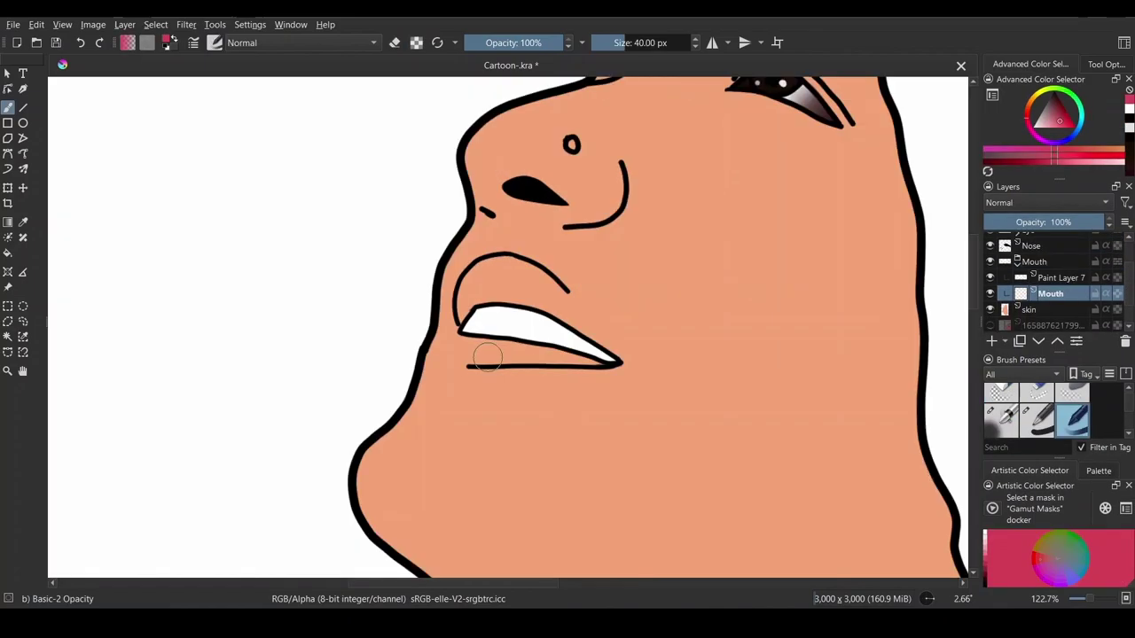
Step: Paint the upper and lower lips pink on the Mouth layer with the Basic-2 Opacity brush at 40 px
mouse_move(487, 356)
left_mouse_down()
mouse_move(585, 364)
mouse_move(511, 350)
mouse_move(450, 362)
mouse_move(449, 335)
mouse_move(478, 356)
mouse_move(468, 289)
mouse_move(570, 299)
mouse_move(530, 300)
mouse_move(610, 350)
mouse_move(499, 271)
mouse_move(468, 312)
mouse_move(565, 358)
mouse_move(515, 374)
mouse_move(468, 275)
mouse_move(597, 332)
mouse_move(628, 363)
mouse_move(598, 316)
mouse_move(503, 266)
mouse_move(458, 308)
mouse_move(563, 317)
mouse_move(522, 301)
mouse_move(436, 352)
mouse_move(585, 364)
left_mouse_up()
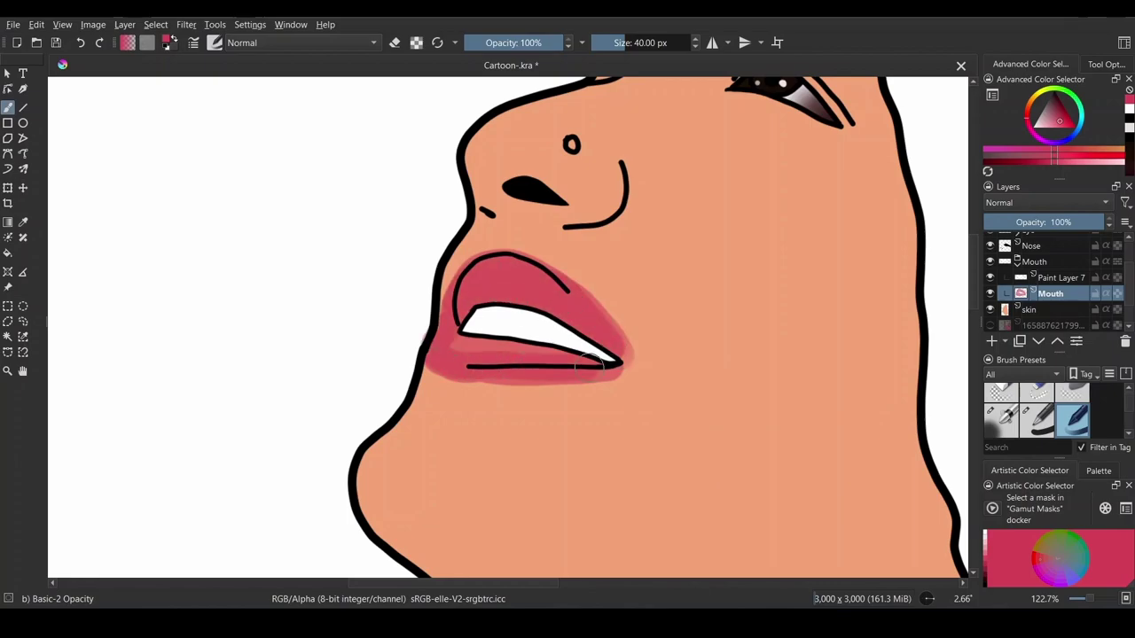
left_click_drag(589, 365, 461, 346)
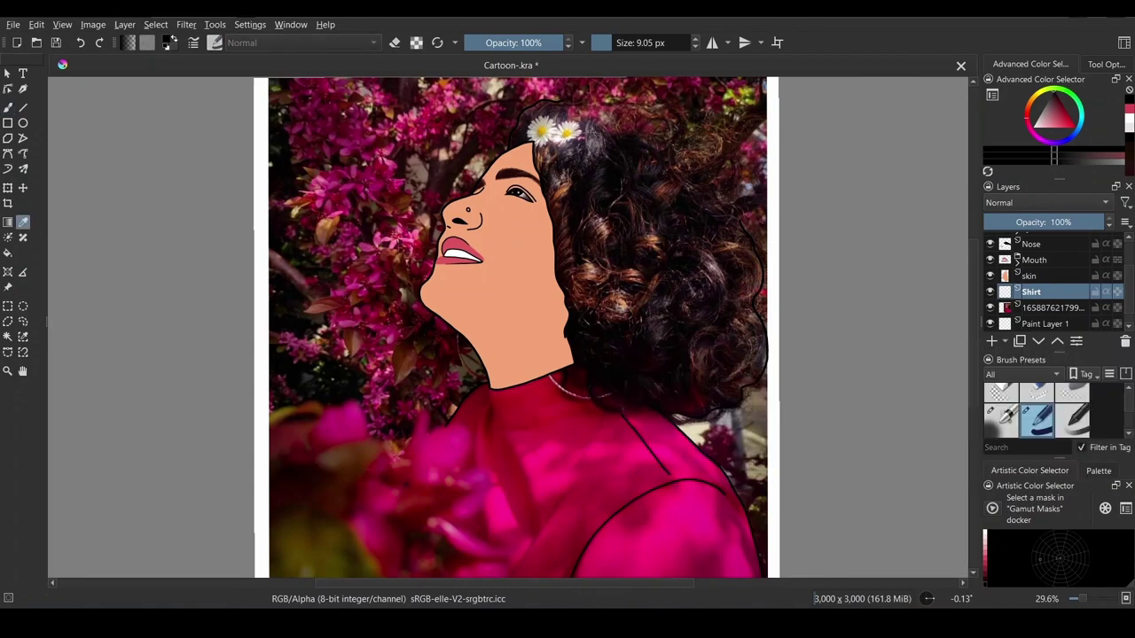
Step: Sample the bright pink of the shirt from the photo for the Shirt layer and hide the photo layer
left_click(644, 436)
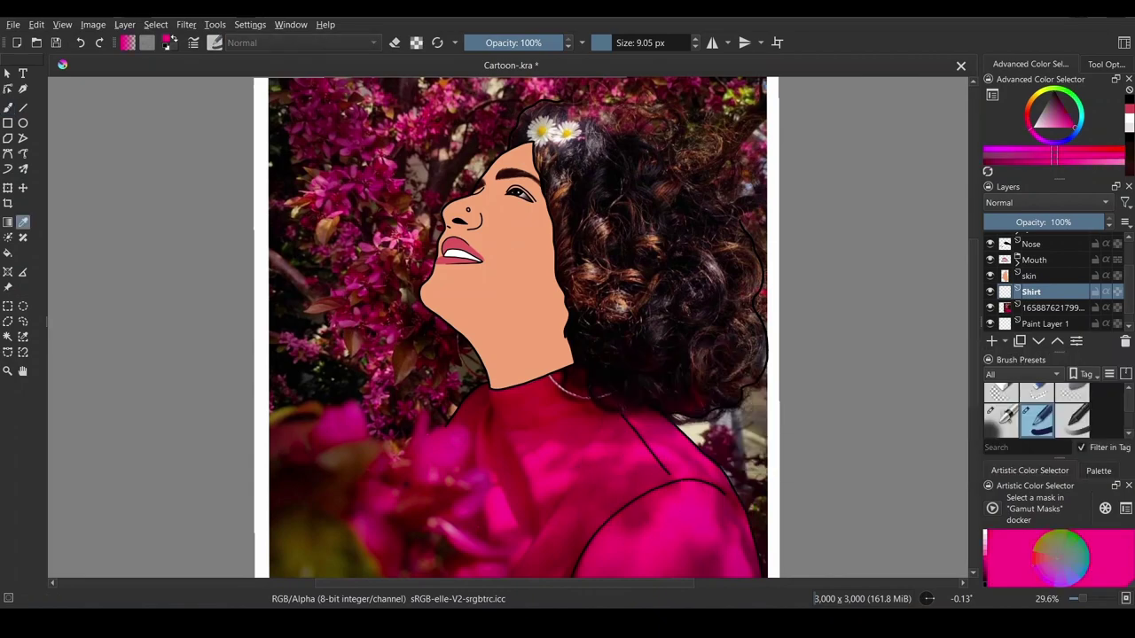
key("b")
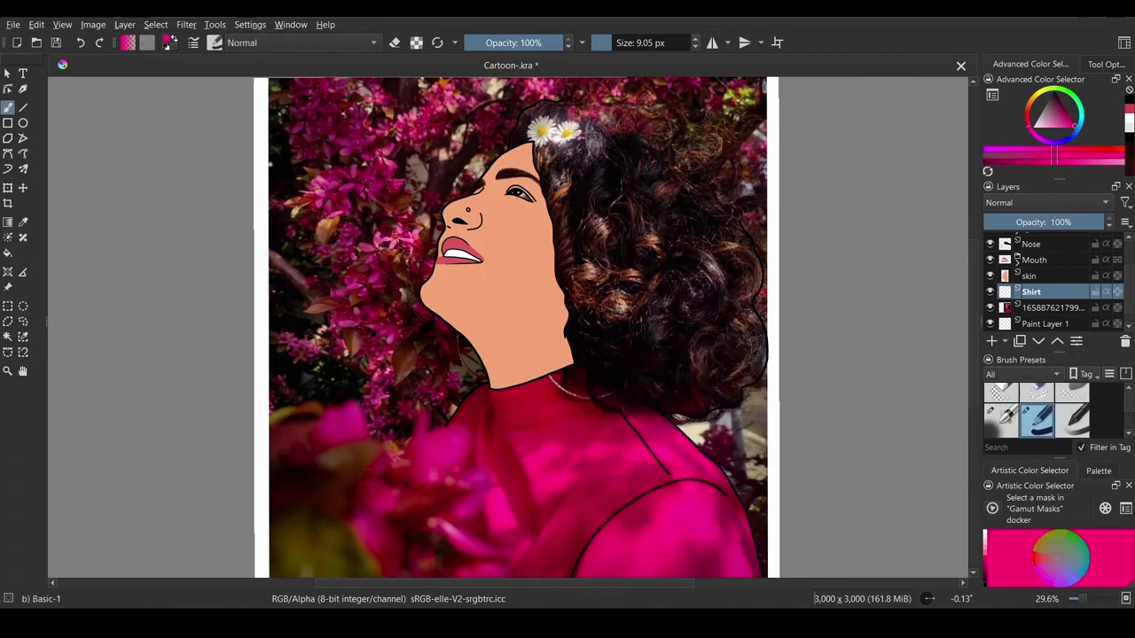
left_click(990, 308)
Step: Paint along the shirt's neckline and shoulder edge in pink, and fill the shirt's interior with a 198.50 px brush
left_click(623, 43)
scroll(505, 355, "down", 2)
left_click(635, 43)
mouse_move(469, 320)
left_mouse_down()
mouse_move(442, 348)
mouse_move(474, 328)
mouse_move(583, 315)
mouse_move(655, 351)
mouse_move(722, 426)
mouse_move(758, 546)
left_mouse_up()
key("bracketright")
key("bracketright")
key("bracketright")
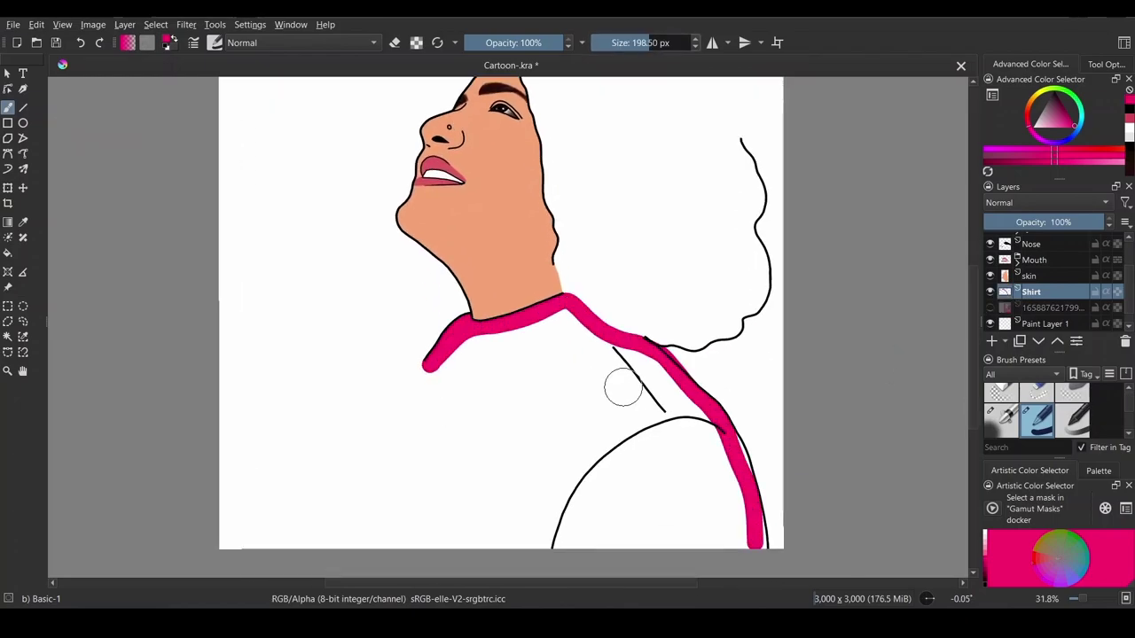
mouse_move(620, 385)
left_mouse_down()
mouse_move(705, 434)
mouse_move(569, 372)
mouse_move(458, 392)
mouse_move(619, 534)
mouse_move(742, 536)
mouse_move(715, 441)
mouse_move(750, 530)
mouse_move(568, 315)
mouse_move(445, 348)
mouse_move(571, 539)
mouse_move(459, 398)
left_mouse_up()
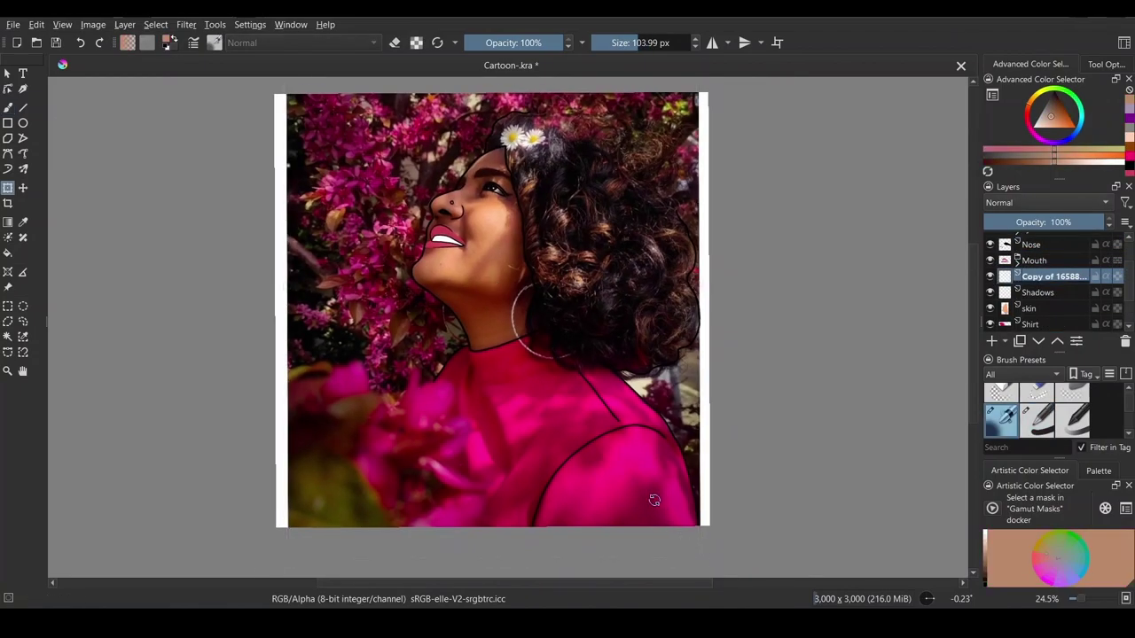
Step: Scale down the copied photo layer and place it beside the face at the canvas's upper left as a reference
mouse_move(702, 557)
left_mouse_down()
mouse_move(511, 311)
mouse_move(453, 292)
mouse_move(463, 304)
left_mouse_up()
left_click_drag(395, 233, 382, 285)
left_click_drag(451, 353, 455, 299)
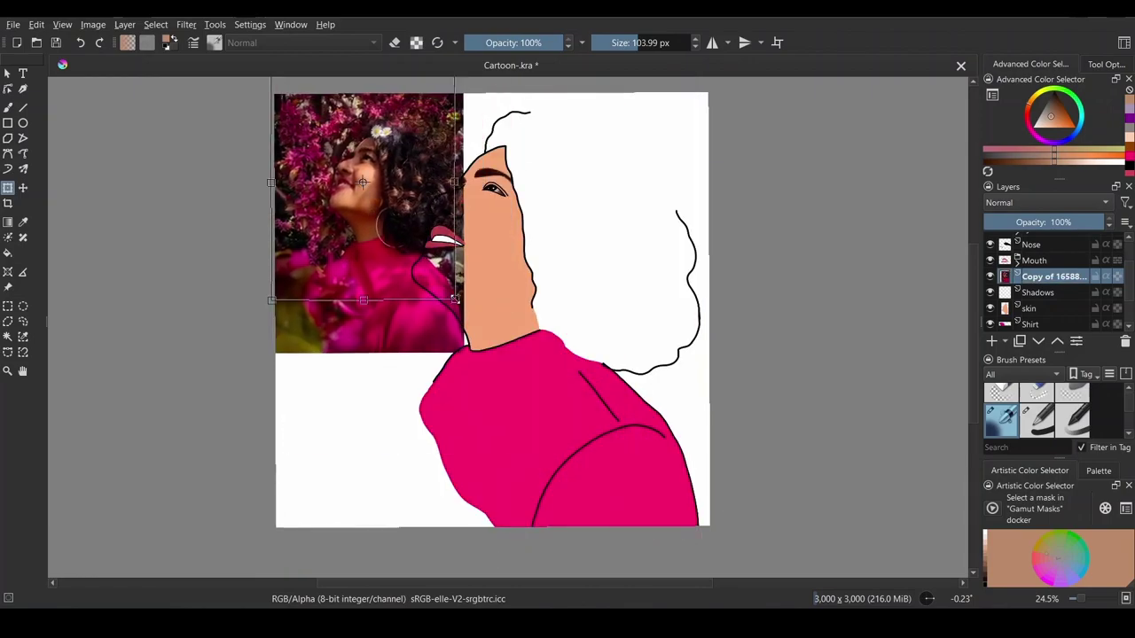
left_click_drag(395, 233, 352, 258)
scroll(492, 177, "up", 2)
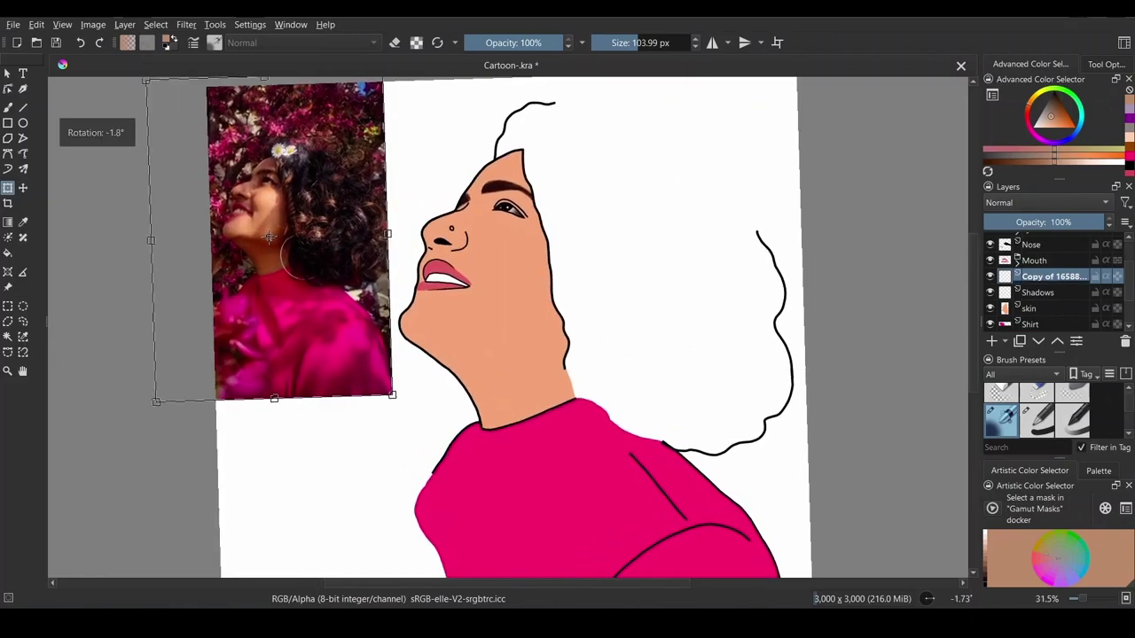
scroll(508, 328, "up", 1)
key("b")
Step: Start a new filter mask on the photo copy and choose the Desaturate filter for it
left_click(1039, 292)
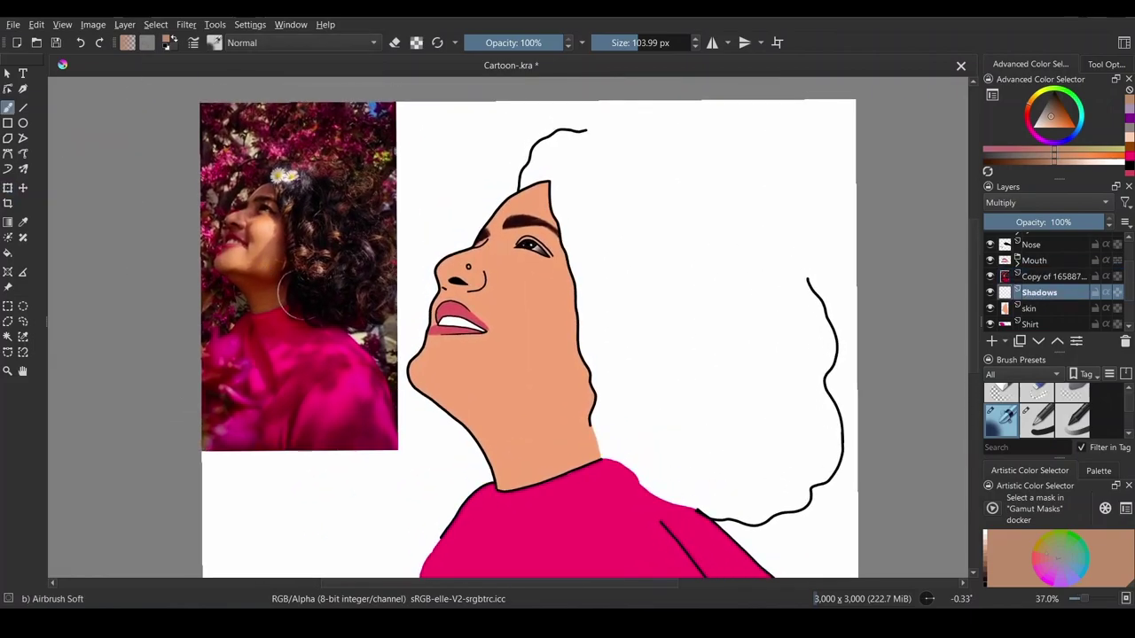
left_click(1052, 277)
right_click(1052, 277)
left_click(857, 268)
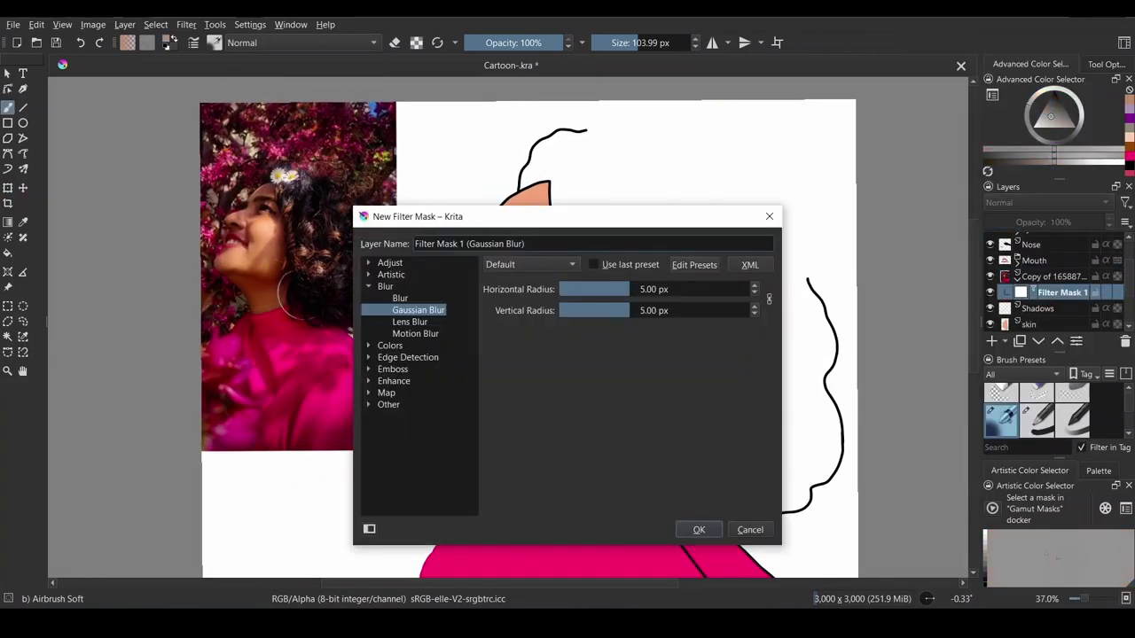
left_click(368, 286)
left_click(369, 275)
left_click(369, 274)
left_click(369, 264)
left_click(427, 322)
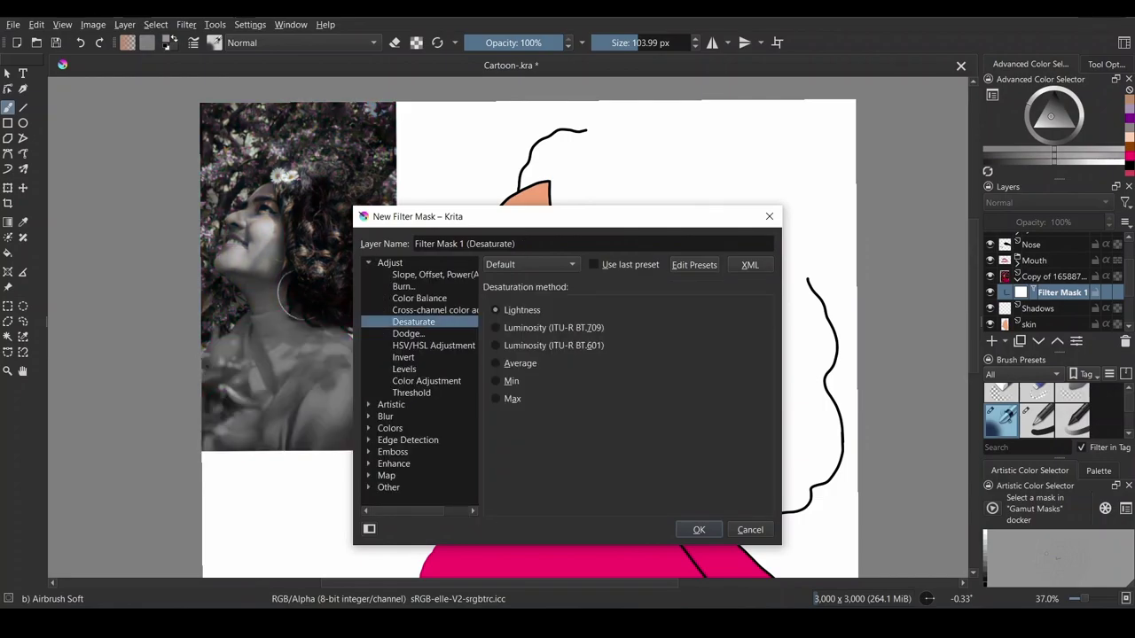
Step: Compare the desaturation methods, apply the filter mask with Lightness, and make the Shadows layer active
left_click(497, 328)
left_click(497, 346)
left_click(496, 364)
left_click(496, 381)
left_click(497, 399)
left_click(497, 310)
left_click(699, 530)
scroll(424, 279, "up", 2)
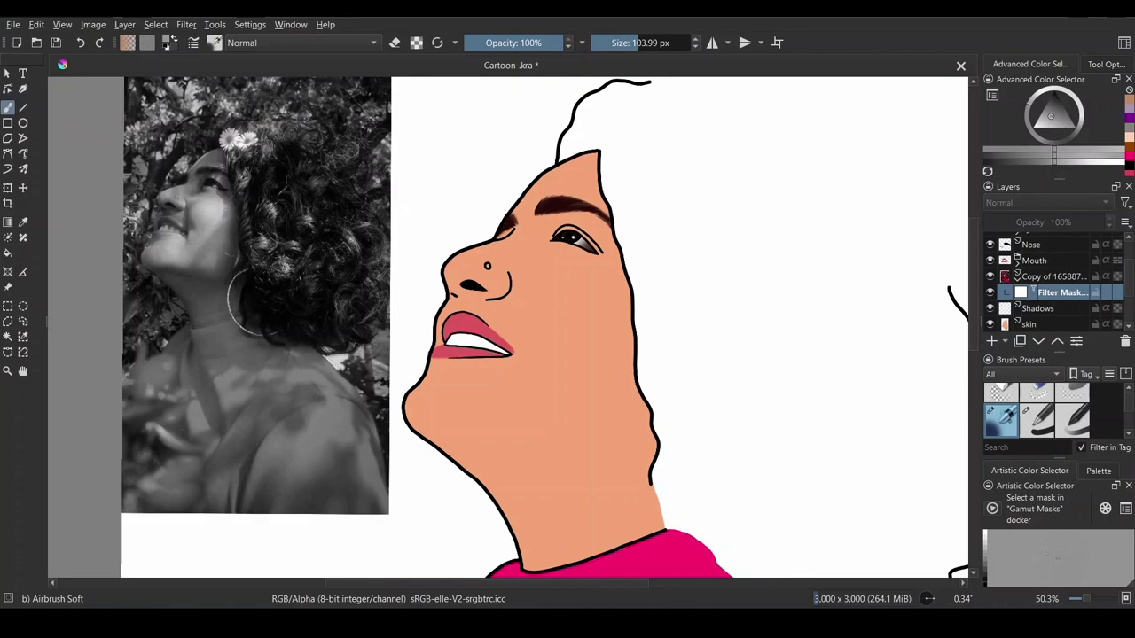
left_click(1039, 309)
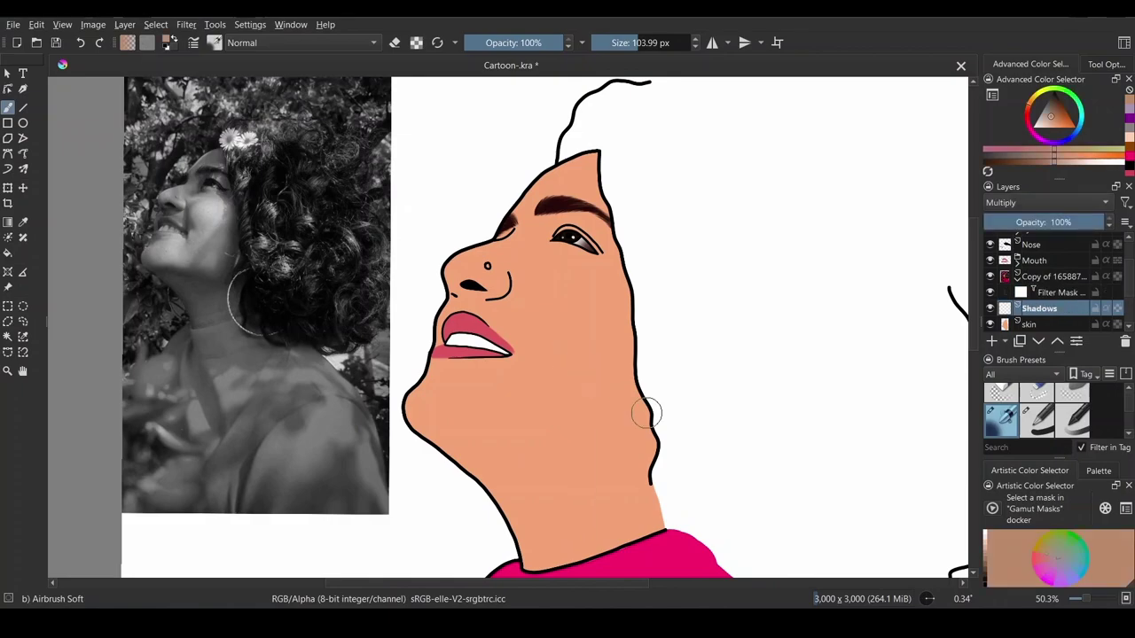
left_click_drag(654, 458, 577, 514)
left_click(80, 43)
left_click(1051, 121)
left_click_drag(664, 456, 512, 453)
left_click(80, 42)
Step: Airbrush muted purple shadows under the jaw, over the neck and along the face's hair-side edge with a 96.29 px brush
mouse_move(678, 365)
left_mouse_down()
mouse_move(521, 372)
mouse_move(546, 379)
mouse_move(518, 349)
mouse_move(707, 417)
left_mouse_up()
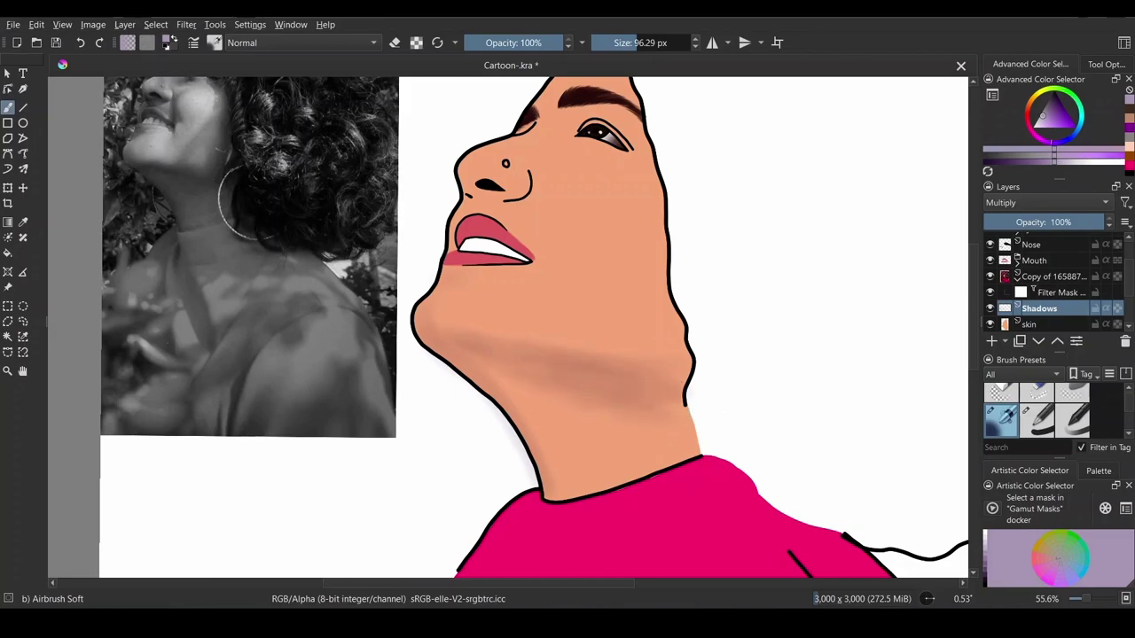
mouse_move(603, 440)
left_mouse_down()
mouse_move(528, 415)
mouse_move(545, 404)
mouse_move(588, 465)
mouse_move(646, 418)
mouse_move(497, 369)
mouse_move(591, 426)
mouse_move(682, 443)
left_mouse_up()
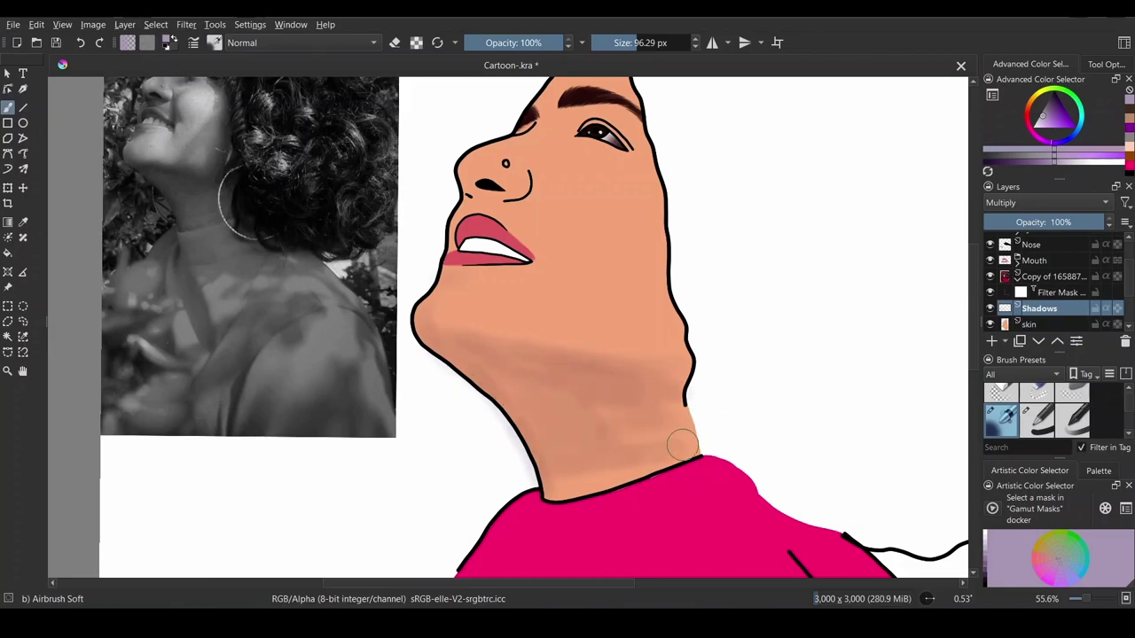
mouse_move(565, 499)
left_mouse_down()
mouse_move(706, 458)
mouse_move(652, 101)
left_mouse_up()
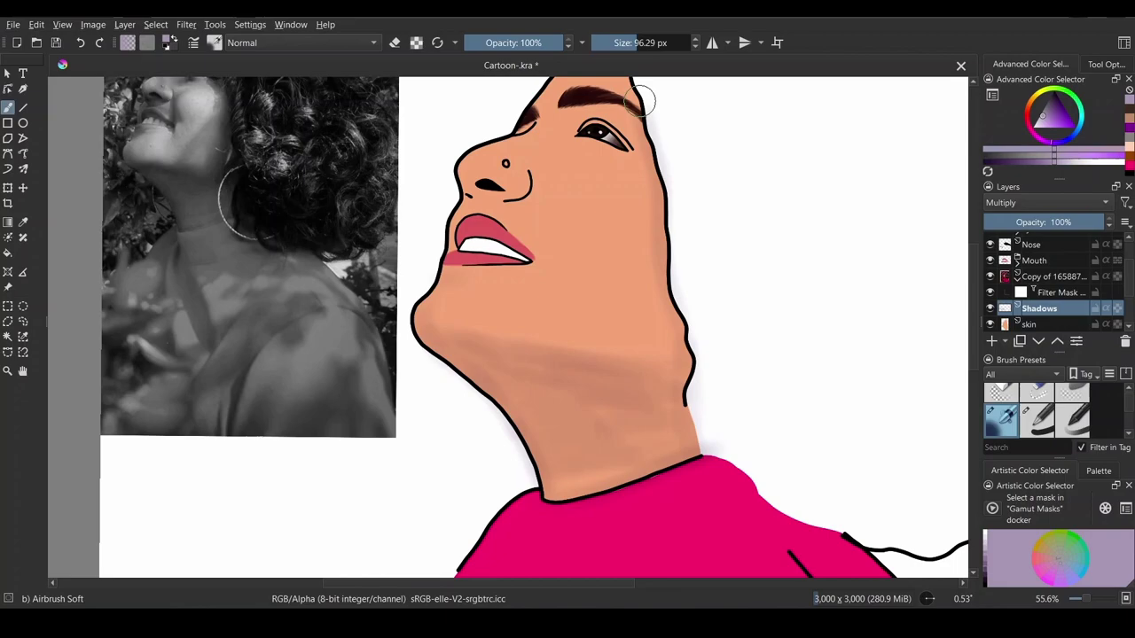
Step: Undo the trial stroke on the cheek and airbrush a soft shadow beneath the nose at 63.44 px and 77% opacity
mouse_move(581, 216)
left_mouse_down()
mouse_move(651, 220)
mouse_move(652, 190)
left_mouse_up()
key("ctrl+z")
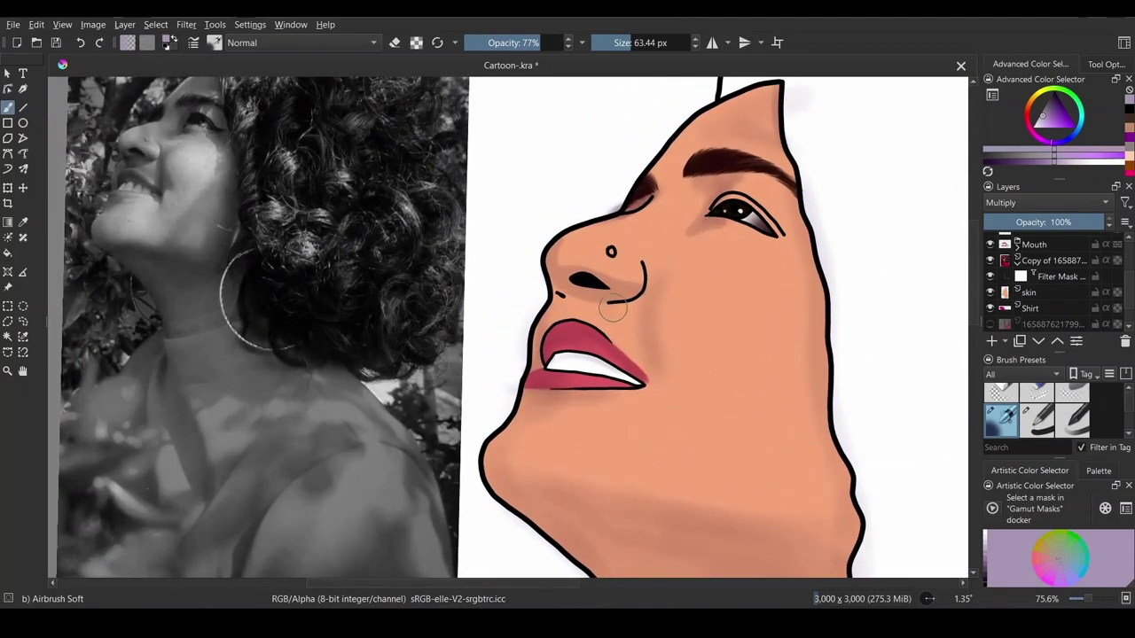
left_click_drag(613, 308, 540, 293)
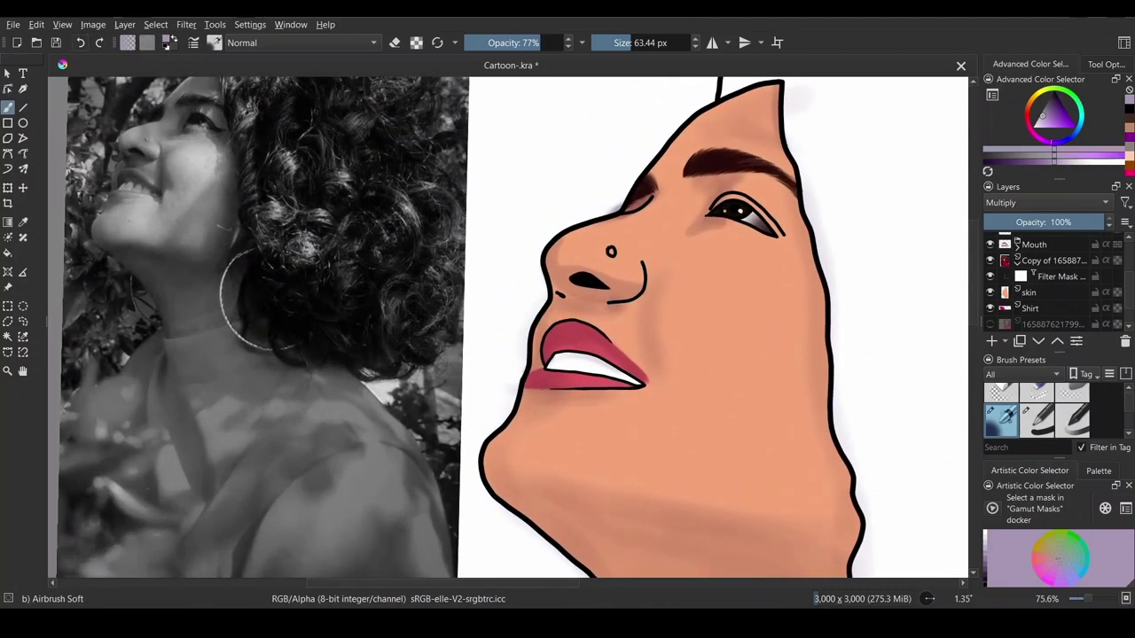
Step: Undo the last facial shadow stroke and soften the jaw and neck shadows with Blender Blur at 72.35 px and 64% opacity
left_click(80, 42)
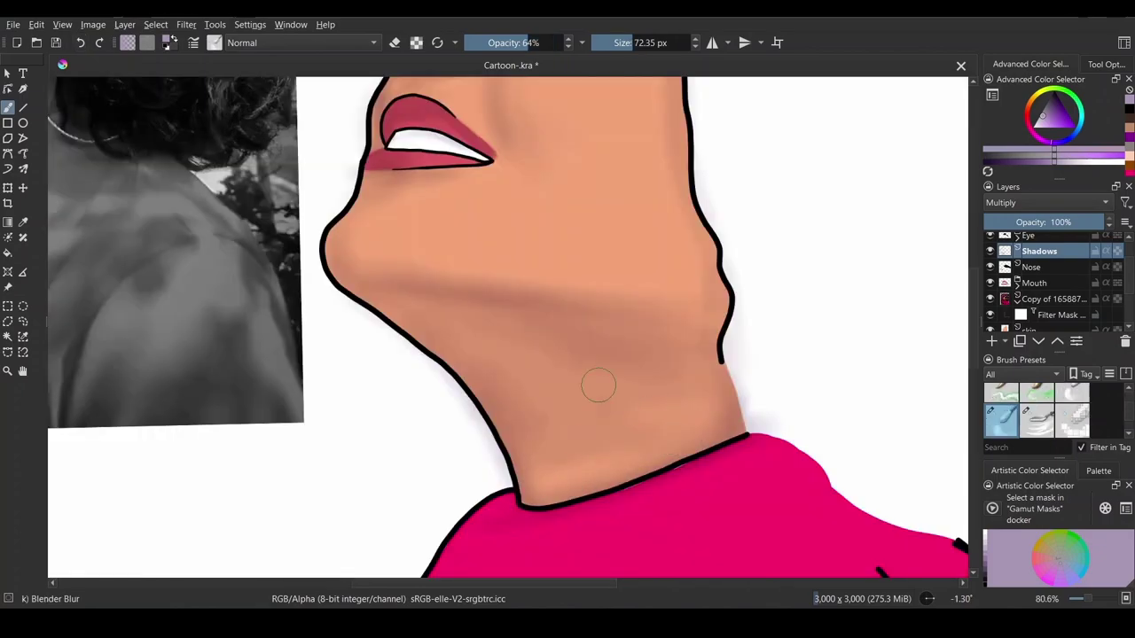
scroll(478, 364, "down", 4)
scroll(447, 289, "up", 4)
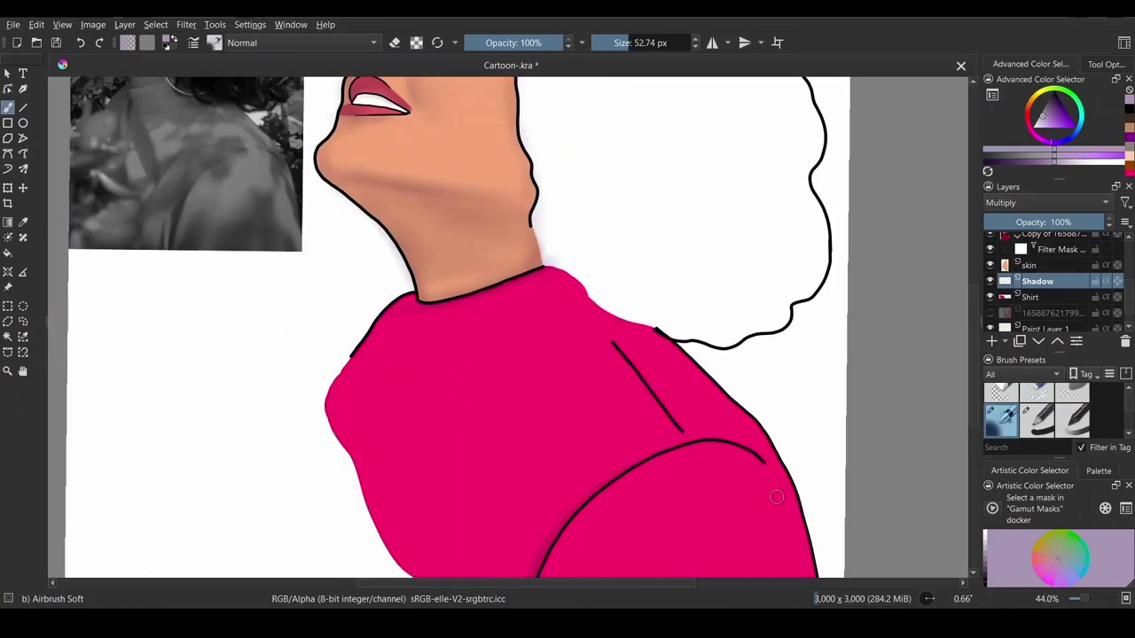
Step: Airbrush shadows on the shirt's sleeve edges, neckline and back shoulder on the Shadow layer, ending at 88.98 px and 70% opacity
left_click_drag(701, 429, 765, 456)
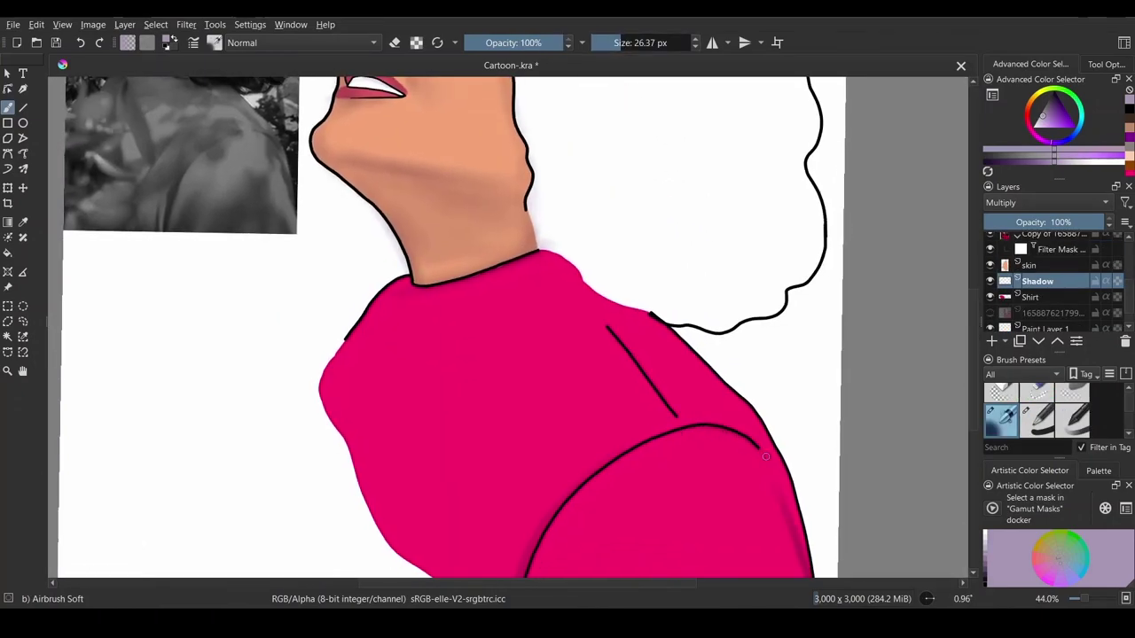
scroll(508, 328, "up", 1)
left_click_drag(620, 43, 624, 43)
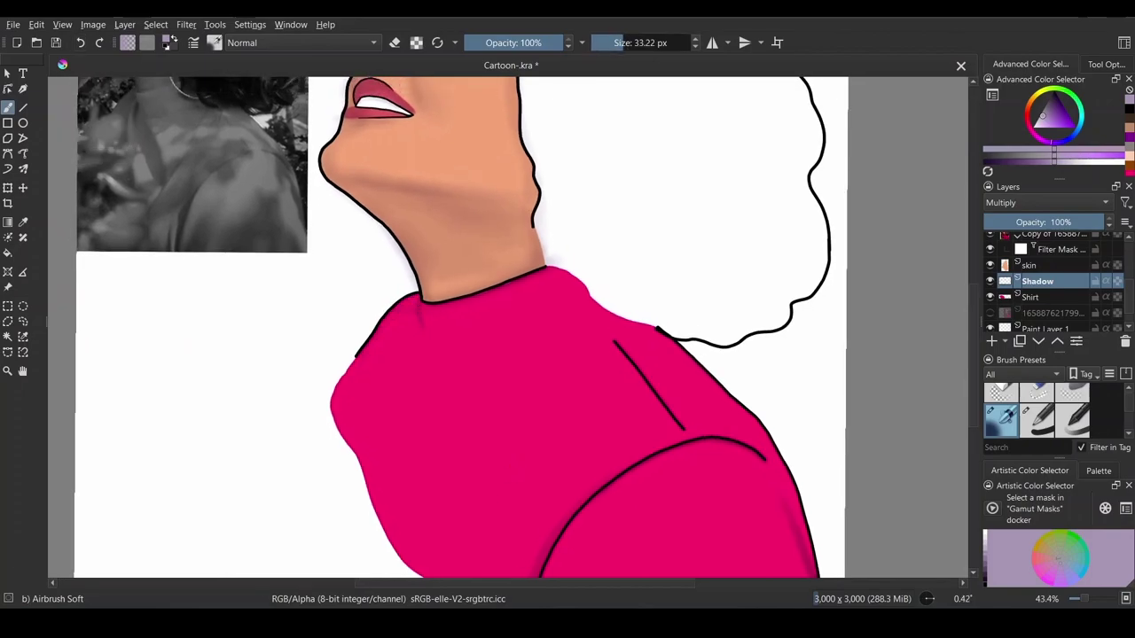
left_click_drag(626, 45, 635, 44)
left_click(533, 43)
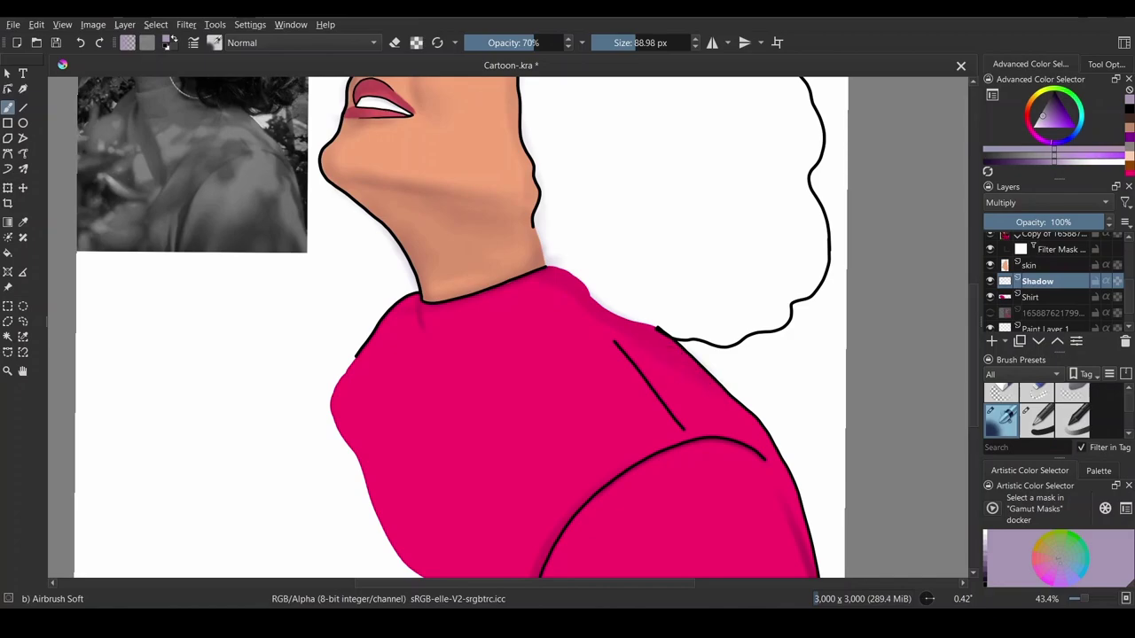
Step: Airbrush fold shadows below the collar at 72.35 px and 89% opacity, and a thin diagonal crease across the chest at 35.10 px
key("i")
key("i")
key("bracketleft")
key("bracketleft")
key("bracketleft")
key("bracketleft")
key("bracketleft")
key("bracketright")
key("bracketright")
key("bracketright")
key("bracketright")
key("bracketright")
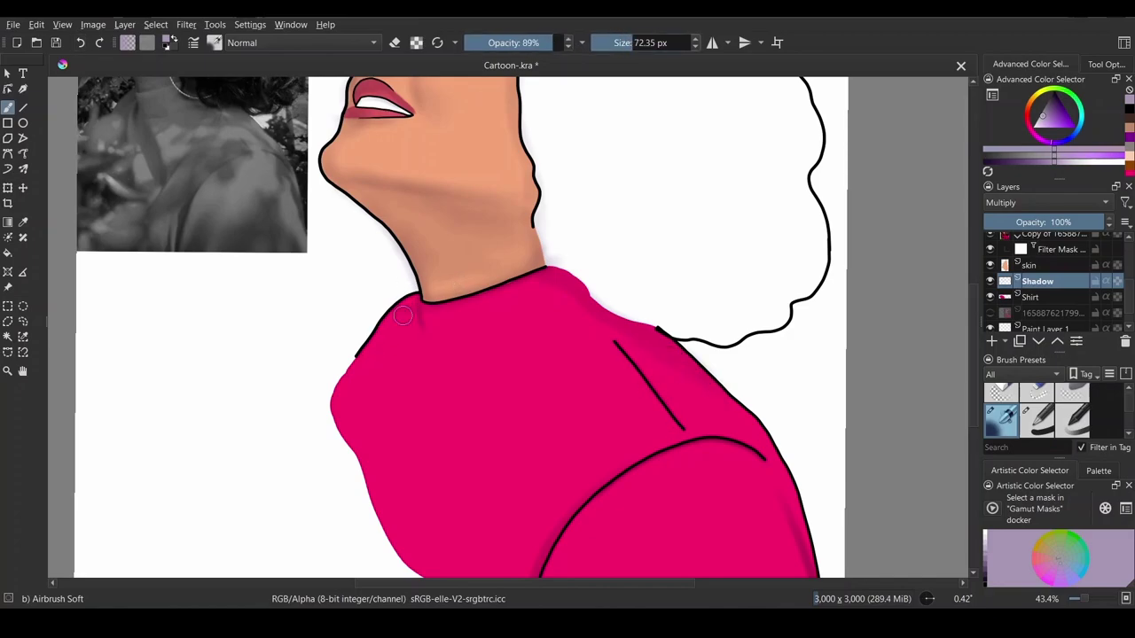
left_click_drag(416, 342, 413, 311)
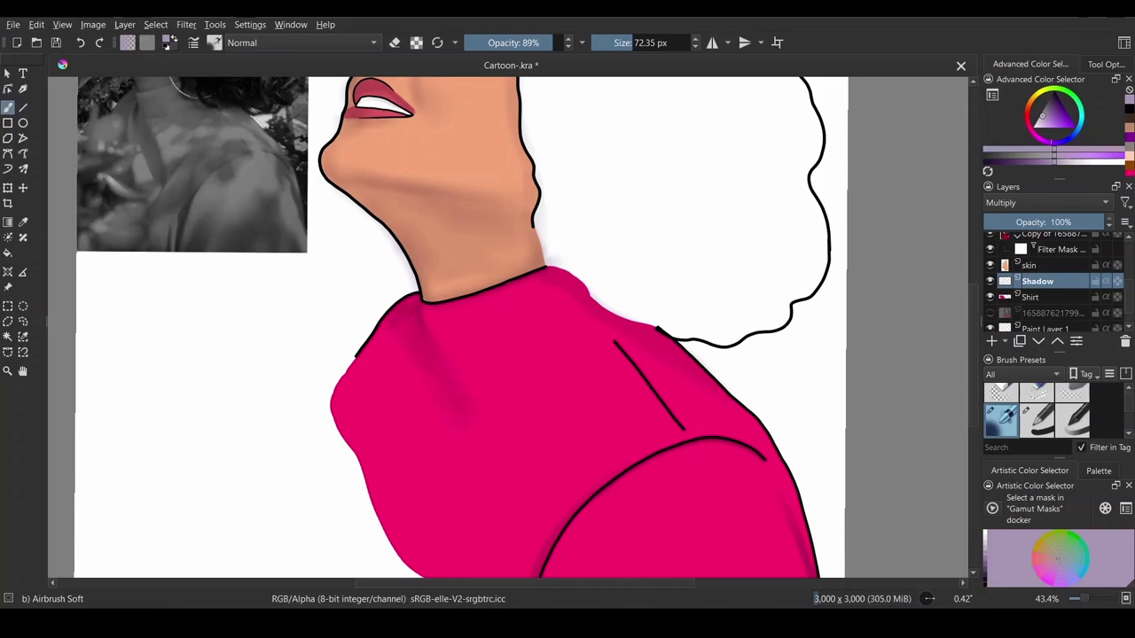
left_click_drag(625, 423, 530, 525)
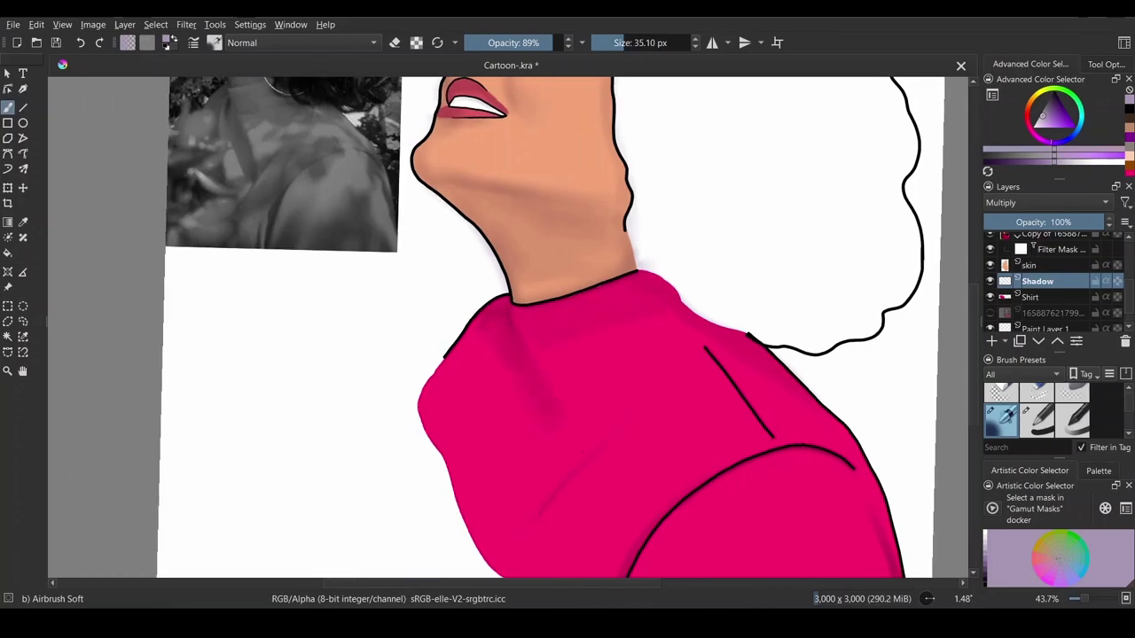
scroll(508, 327, "down", 1)
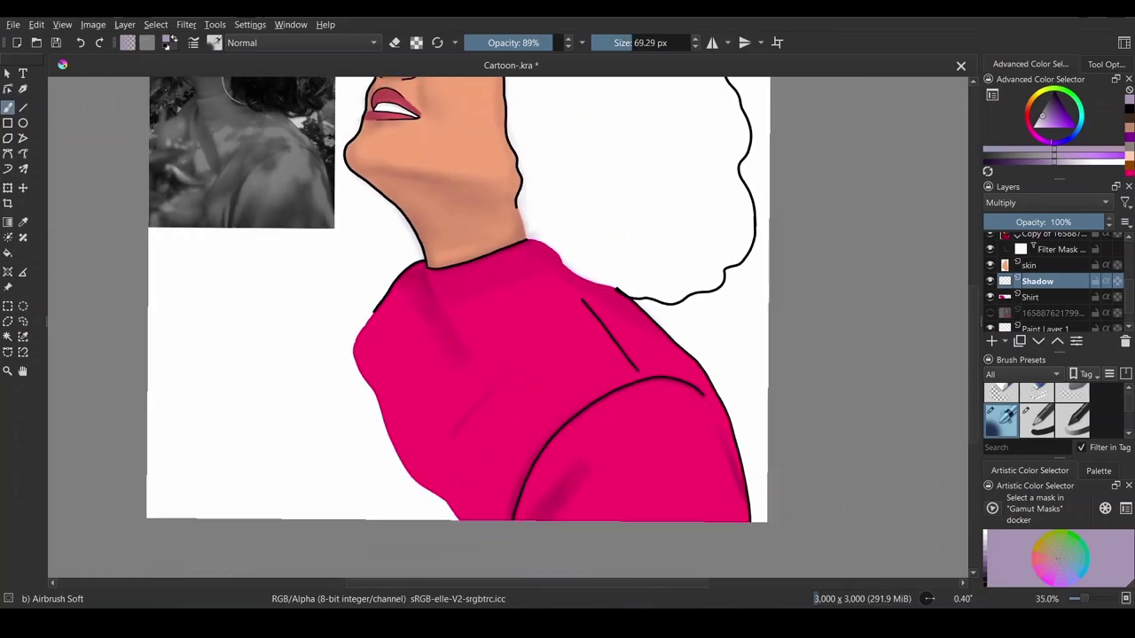
left_click_drag(641, 507, 683, 500)
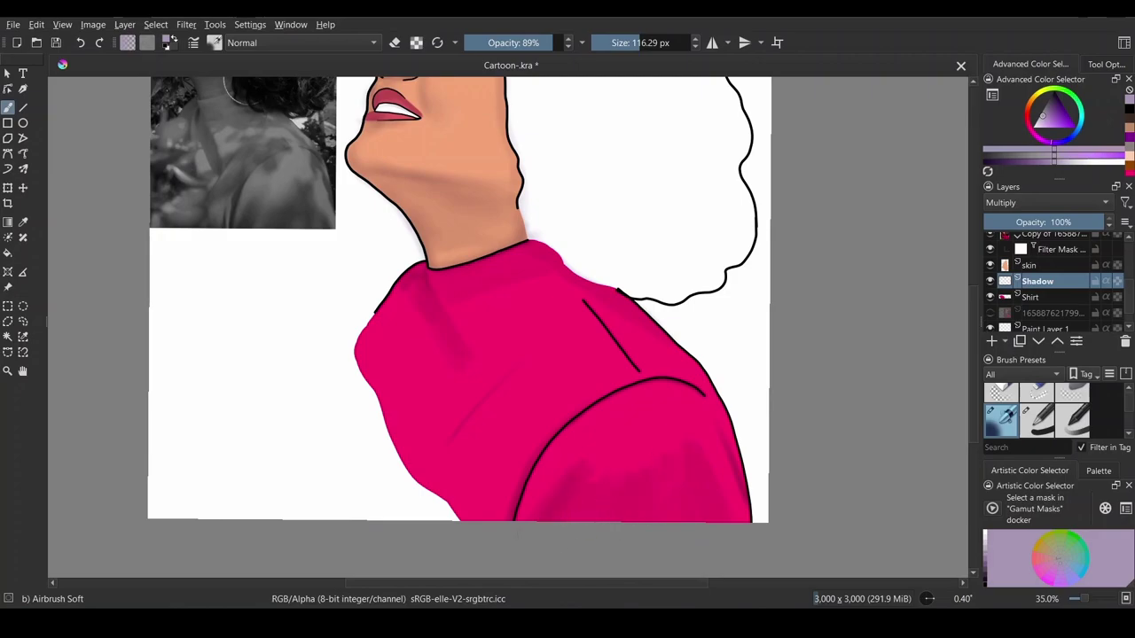
left_click(80, 43)
Step: Airbrush a fainter shadow across the lower sleeve and soften it with Blender Blur at 52.74 px and 64% opacity
key("o")
key("o")
key("o")
key("bracketright")
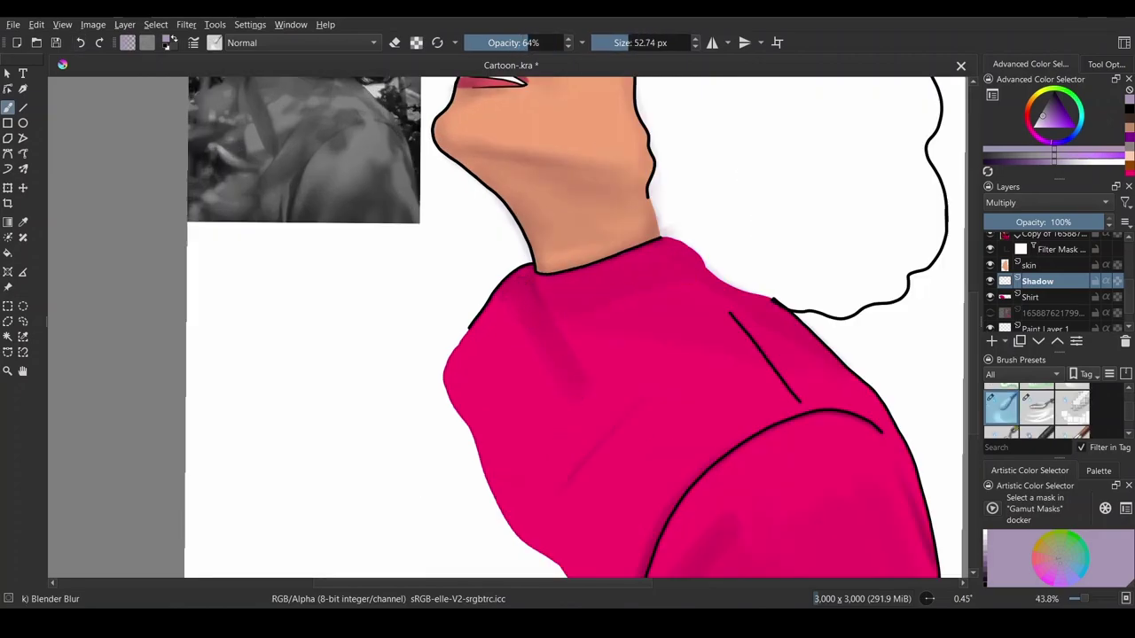
scroll(508, 327, "down", 3)
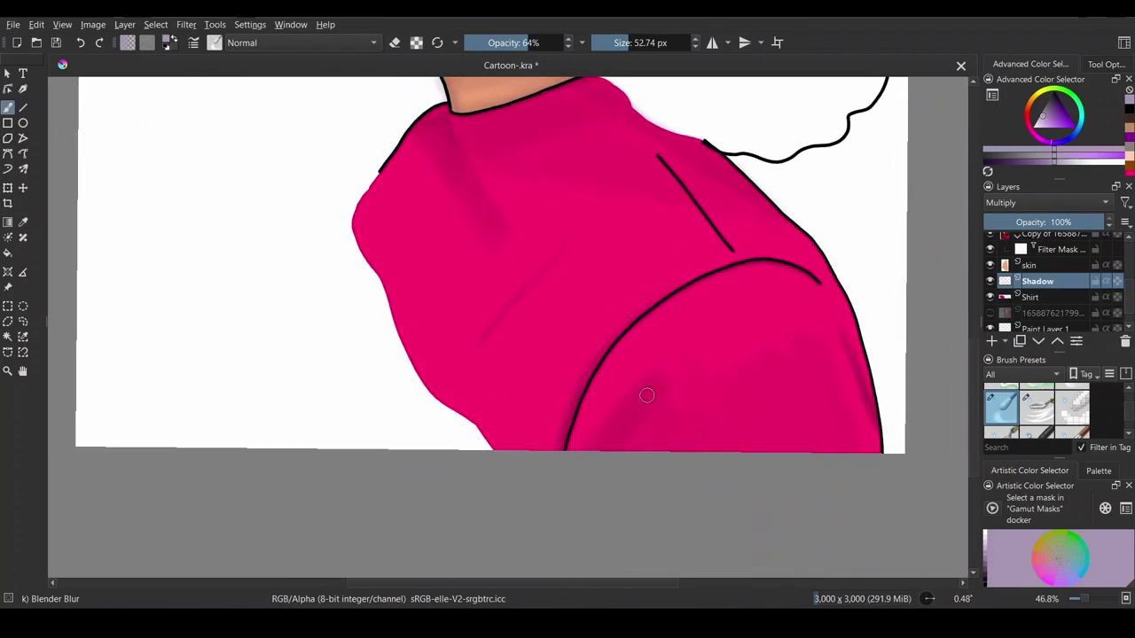
left_click_drag(777, 301, 664, 366)
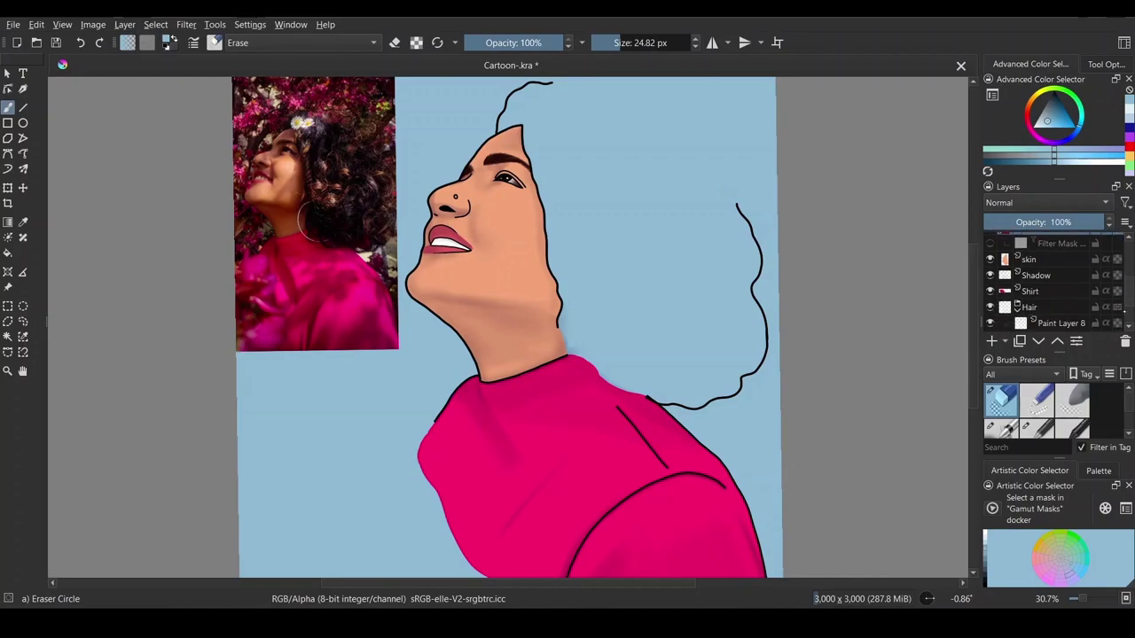
Step: Choose the Basic-1 brush for Paint Layer 8 in the Hair group and sample the eyebrow's dark brown as its colour
left_click(1056, 276)
left_click(1037, 417)
left_click_drag(620, 319, 518, 321)
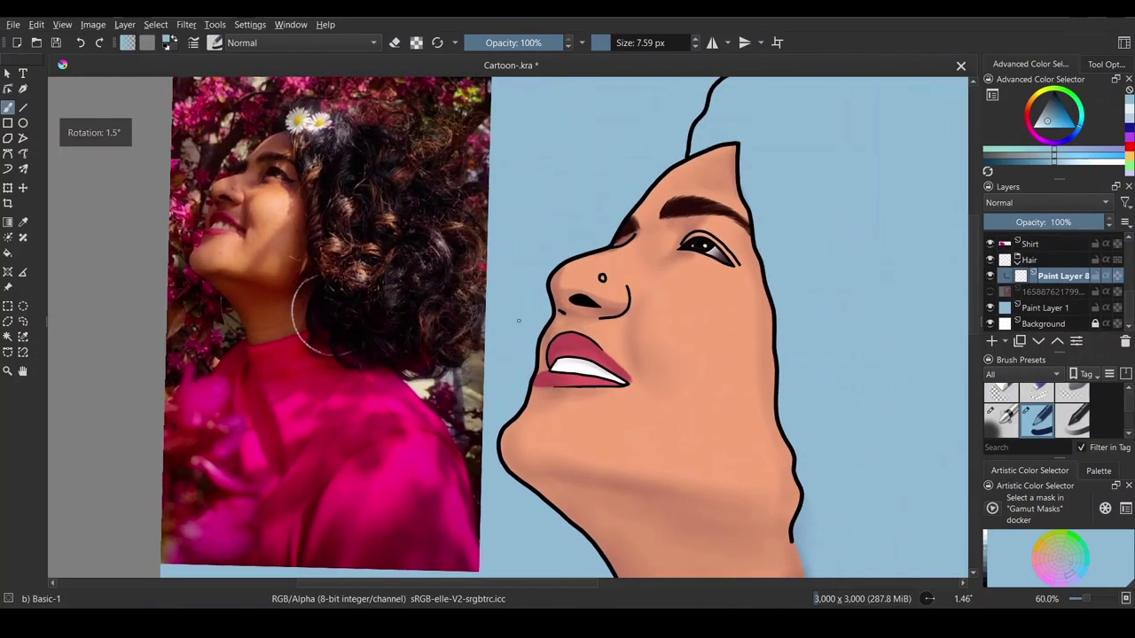
scroll(519, 321, "up", 1)
key("p")
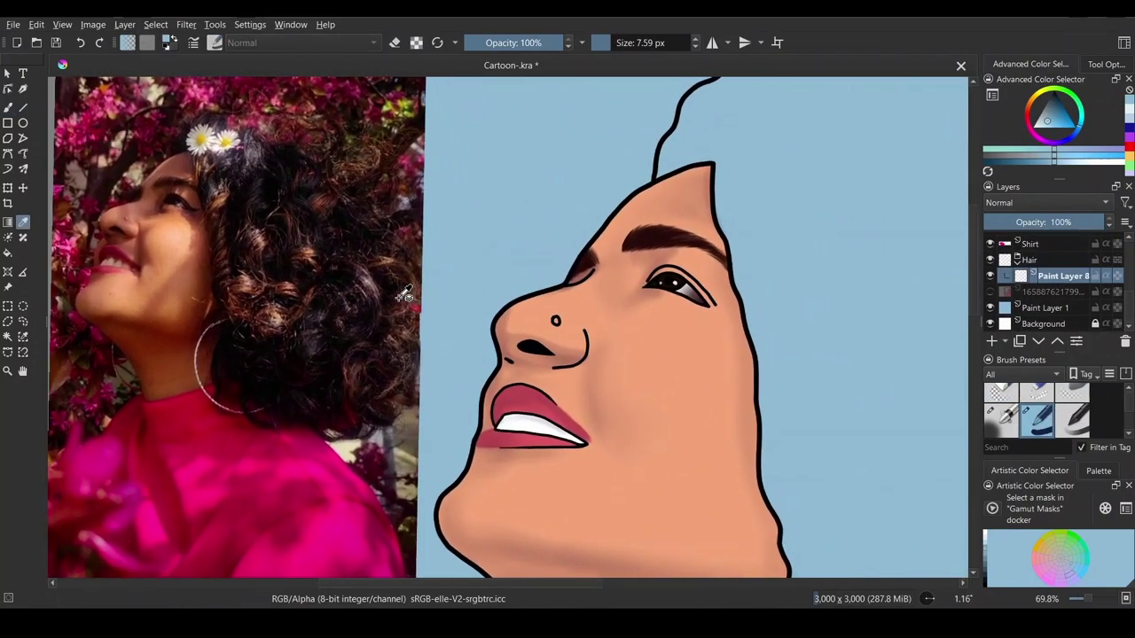
left_click(663, 231)
key("b")
scroll(459, 359, "down", 3)
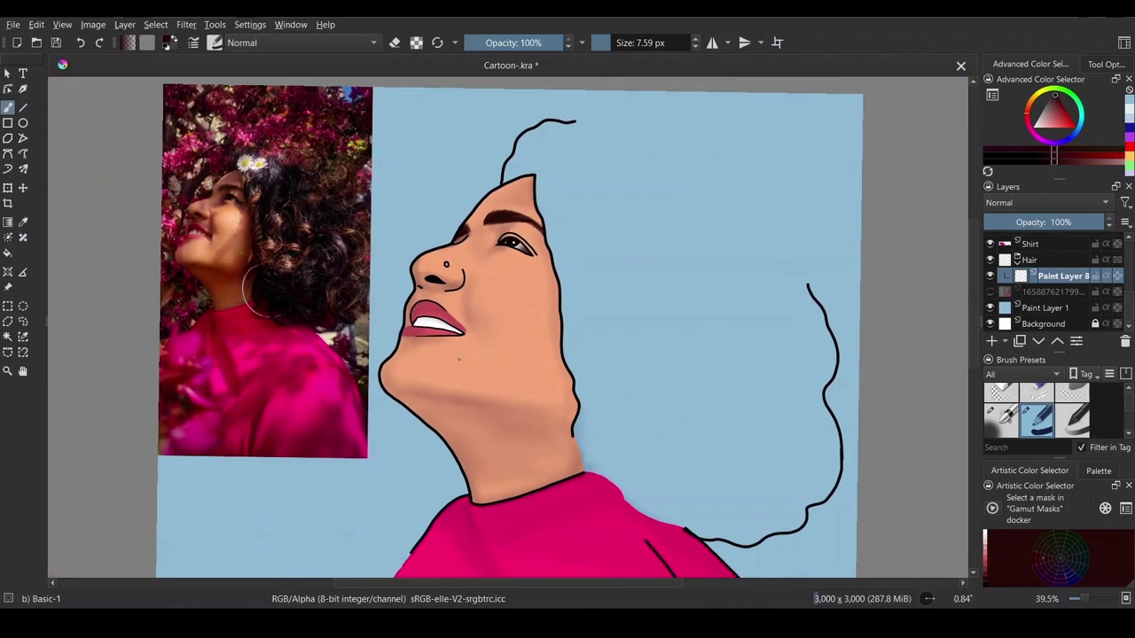
scroll(459, 359, "down", 1)
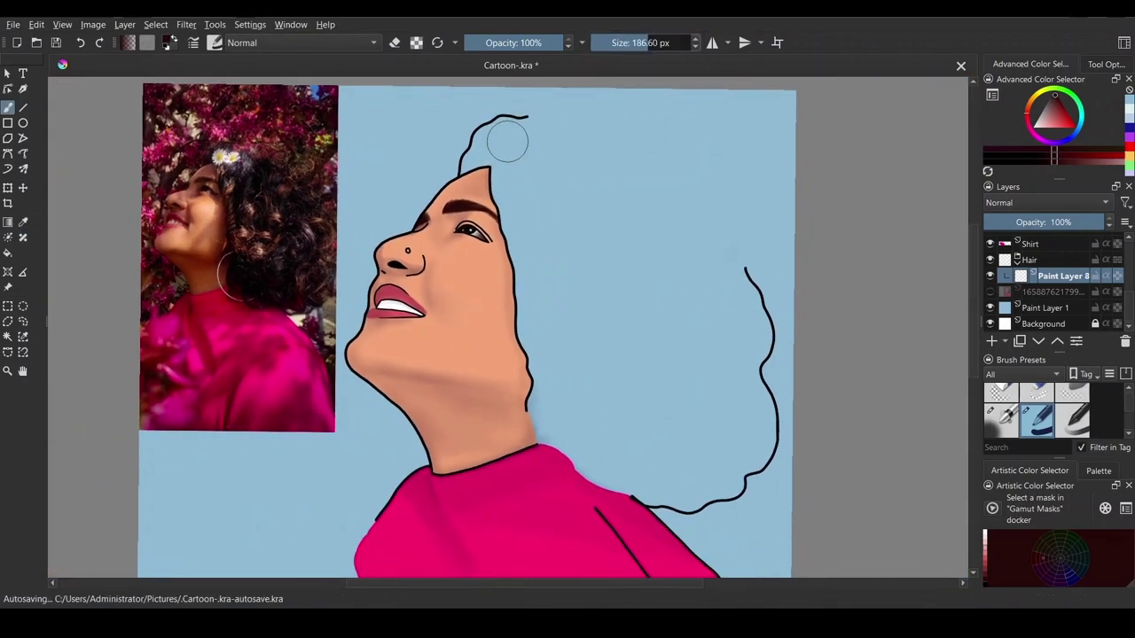
mouse_move(502, 141)
left_mouse_down()
mouse_move(536, 195)
mouse_move(477, 151)
mouse_move(559, 269)
mouse_move(509, 183)
mouse_move(546, 357)
mouse_move(545, 410)
mouse_move(570, 383)
mouse_move(550, 428)
mouse_move(609, 481)
mouse_move(727, 454)
left_mouse_up()
left_click(80, 42)
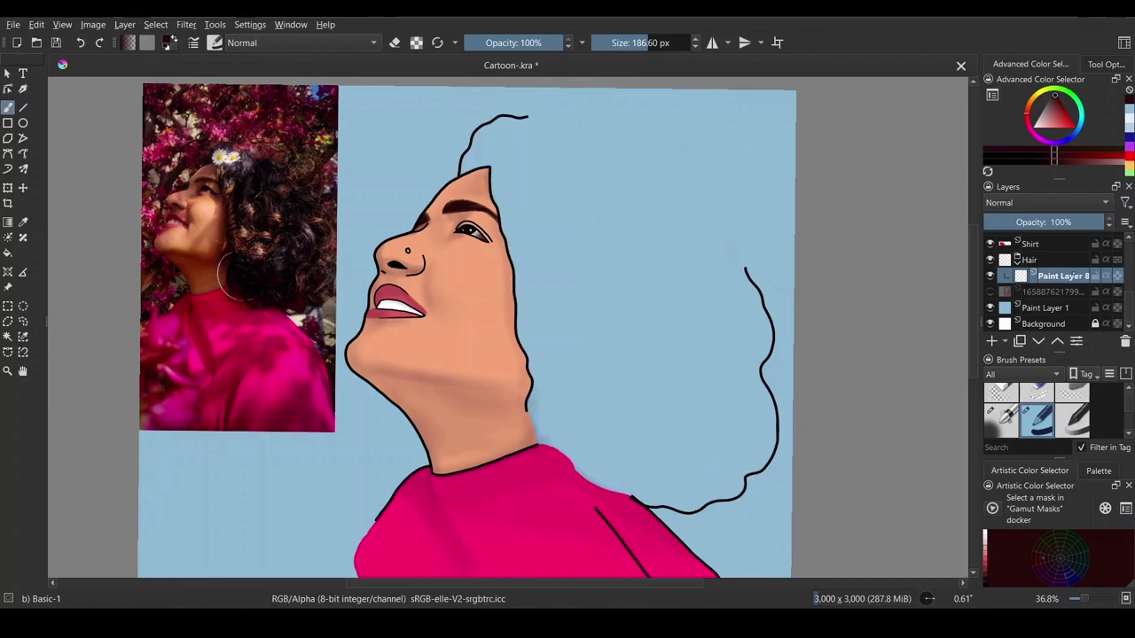
Step: Move the Hair group between Outline and Brows, and fill the hair with dark brown on Paint Layer 8 using a 186.60 px brush
mouse_move(1063, 261)
left_mouse_down()
mouse_move(1069, 235)
mouse_move(1083, 252)
left_mouse_up()
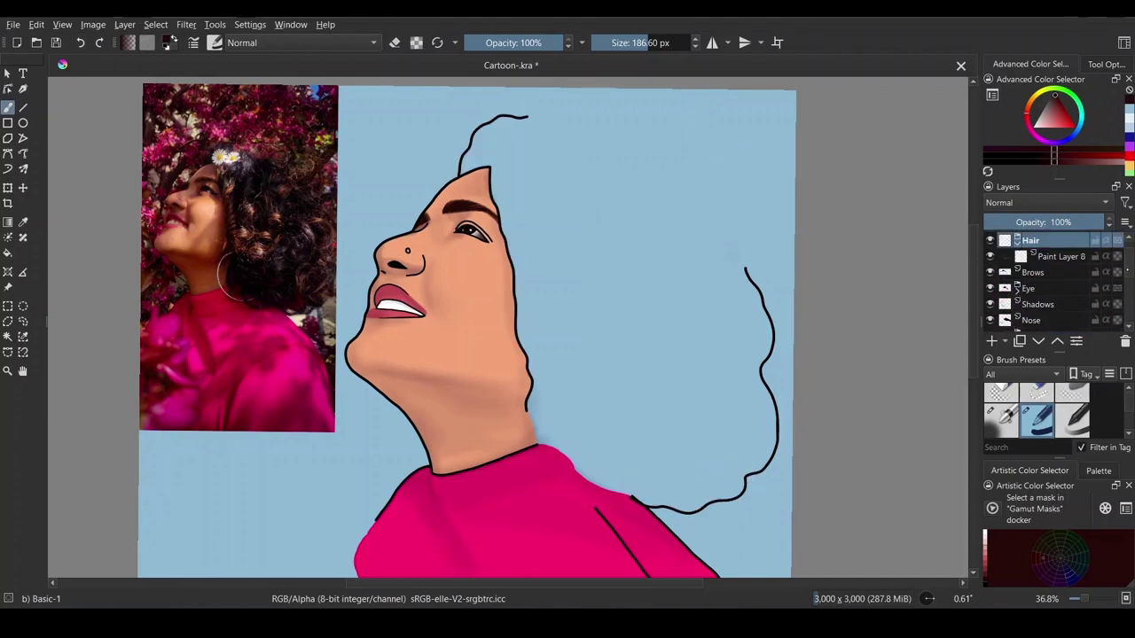
left_click(1061, 272)
mouse_move(576, 195)
left_mouse_down()
mouse_move(562, 304)
mouse_move(507, 182)
mouse_move(595, 246)
mouse_move(537, 303)
mouse_move(548, 386)
mouse_move(590, 459)
mouse_move(734, 477)
mouse_move(750, 309)
mouse_move(565, 367)
mouse_move(593, 185)
mouse_move(470, 133)
mouse_move(715, 314)
mouse_move(689, 215)
mouse_move(730, 248)
left_mouse_up()
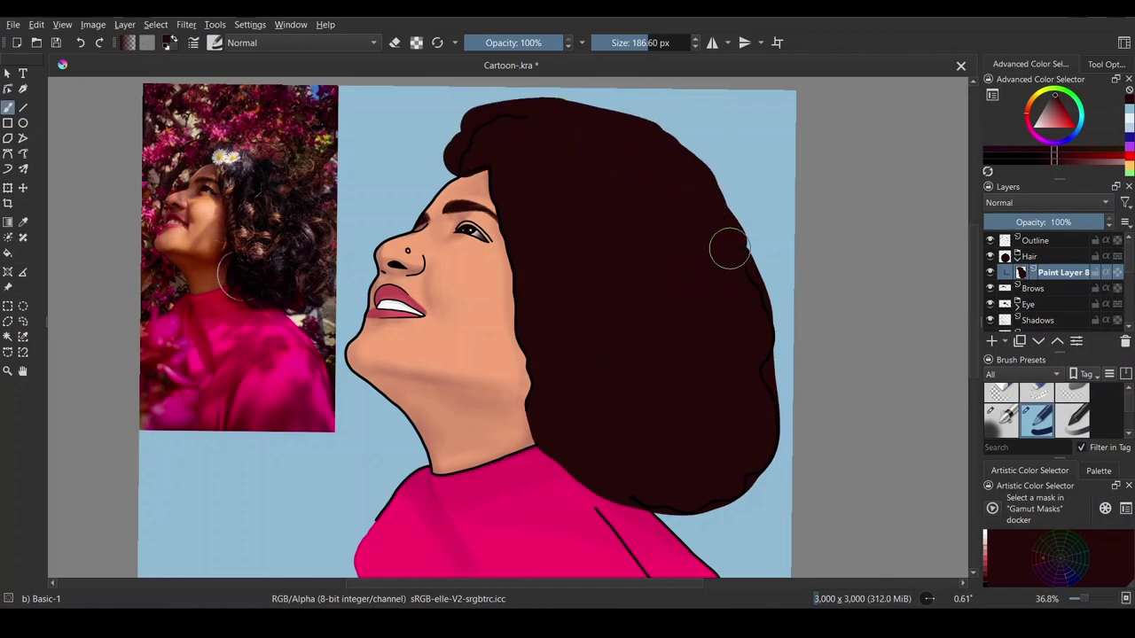
Step: Undo the trial soft-eraser stroke beside the neck and repaint the hair's edge there with the Basic-1 brush
scroll(418, 453, "up", 2)
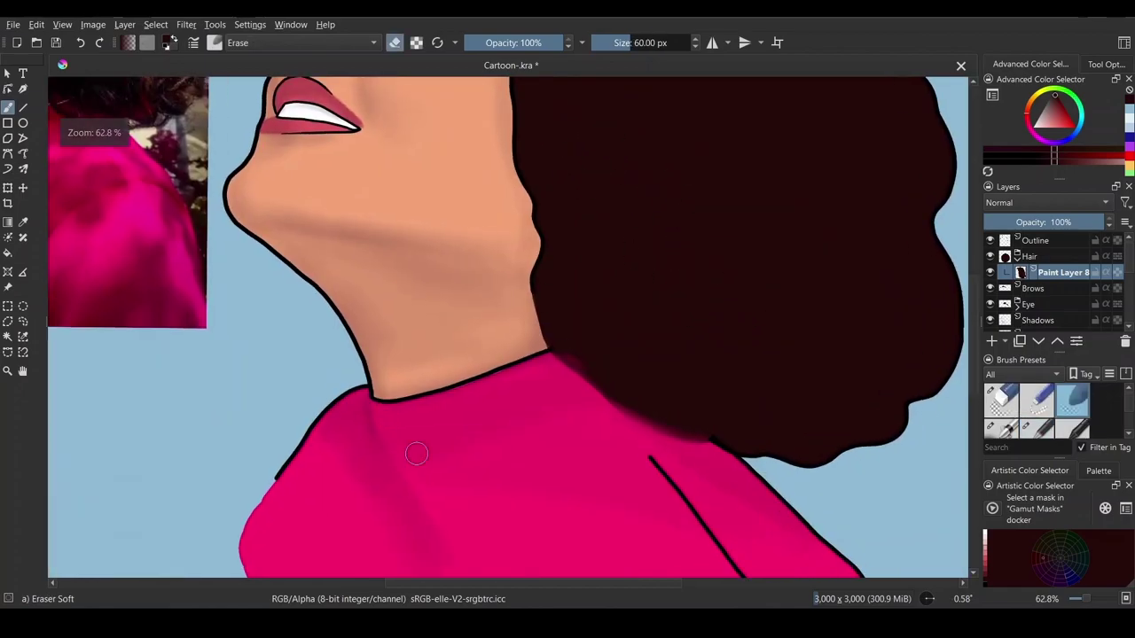
left_click_drag(541, 299, 550, 350)
left_click(80, 43)
left_click(1036, 429)
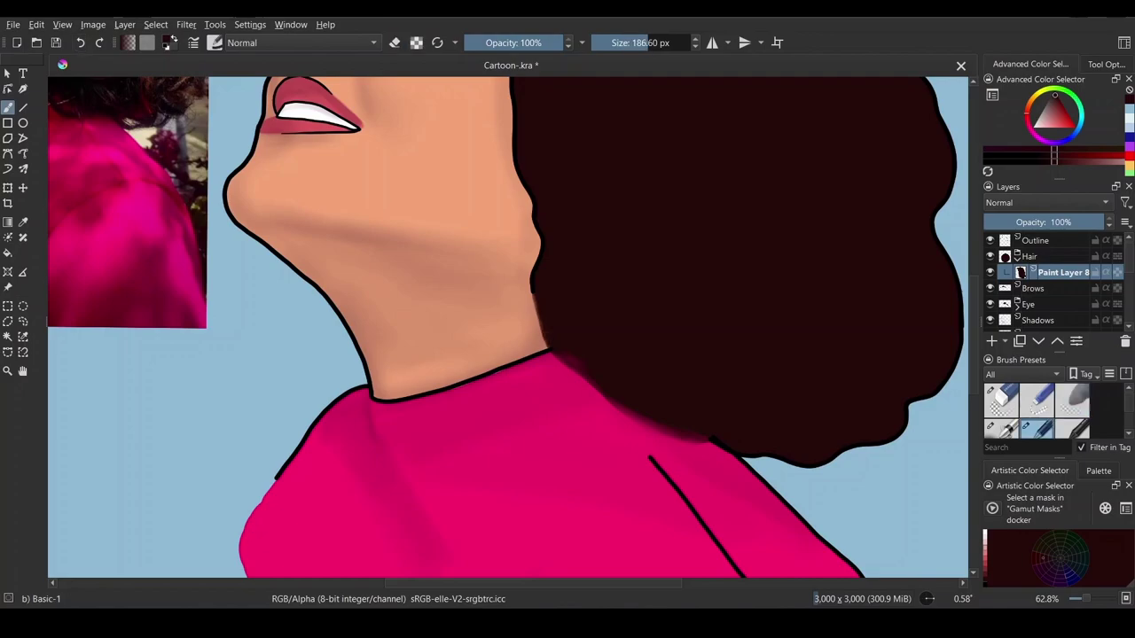
scroll(512, 328, "up", 2)
left_click(616, 43)
left_click_drag(536, 271, 564, 355)
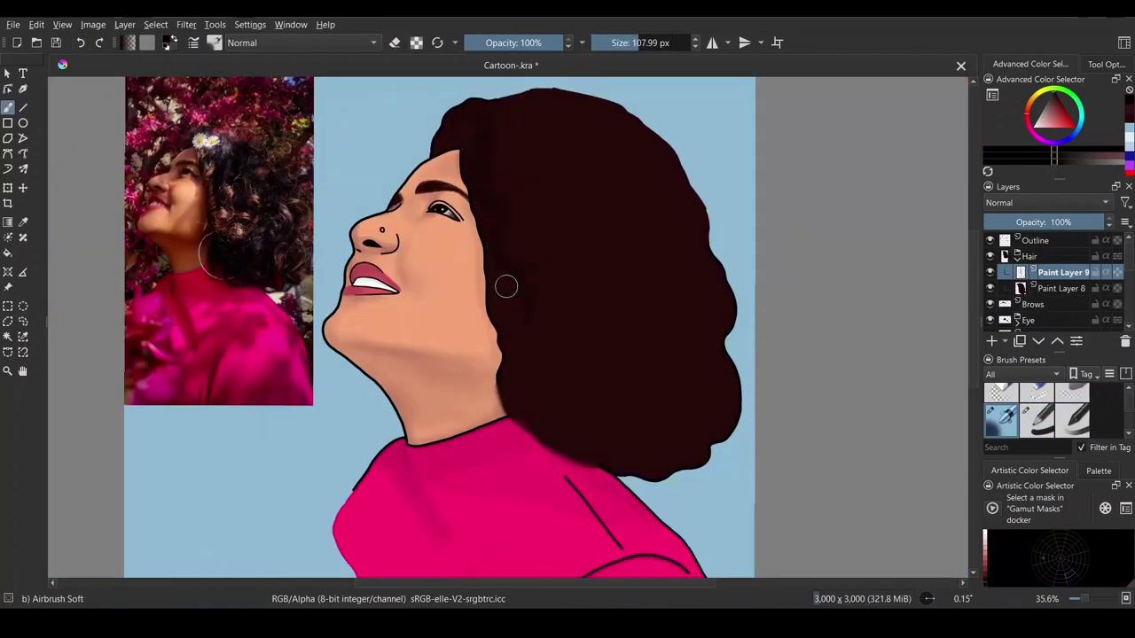
Step: Airbrush near-black waves throughout the hair on Paint Layer 9 with a 107.99 px soft brush
mouse_move(506, 286)
left_mouse_down()
mouse_move(591, 448)
mouse_move(708, 417)
mouse_move(611, 348)
mouse_move(612, 263)
left_mouse_up()
left_click_drag(717, 308, 632, 155)
Step: Add a paint layer above Paint Layer 9 and airbrush wavy 72.35 px strands in reddish brown sampled from the photo's hair
key("Insert")
left_click(213, 257, "ctrl")
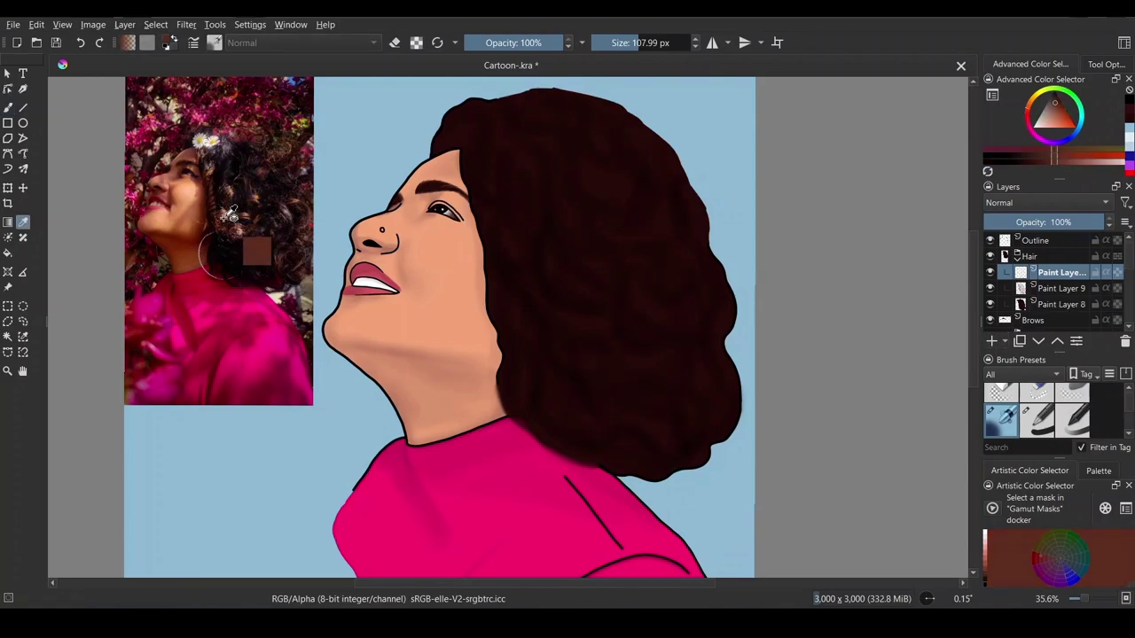
left_click(532, 204)
left_click(633, 43)
left_click_drag(567, 219, 599, 298)
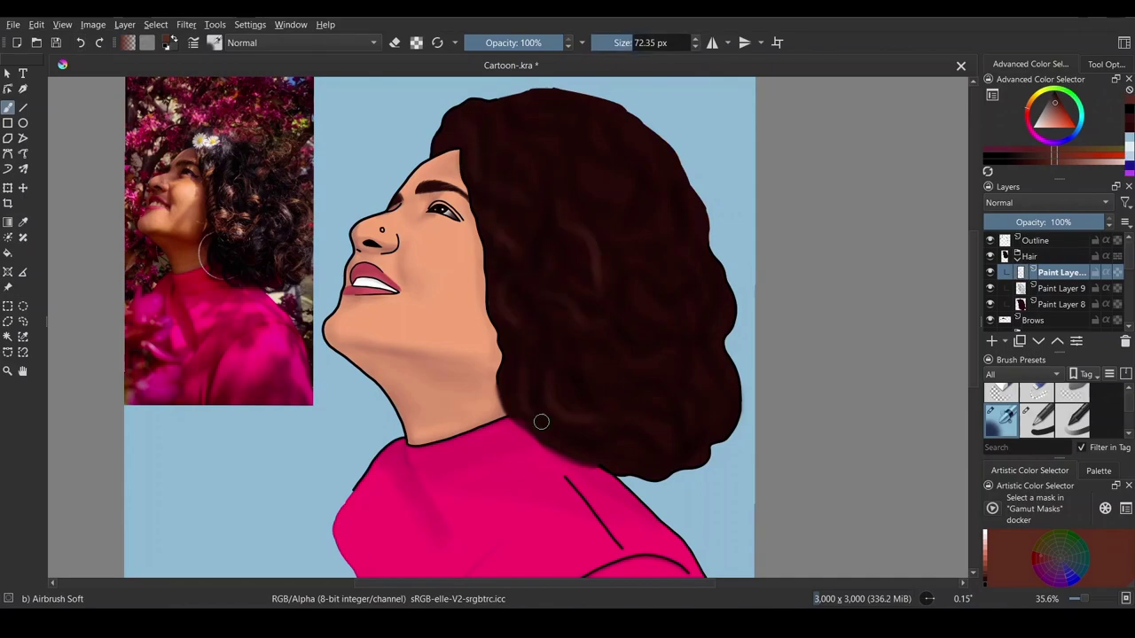
left_click_drag(502, 144, 538, 176)
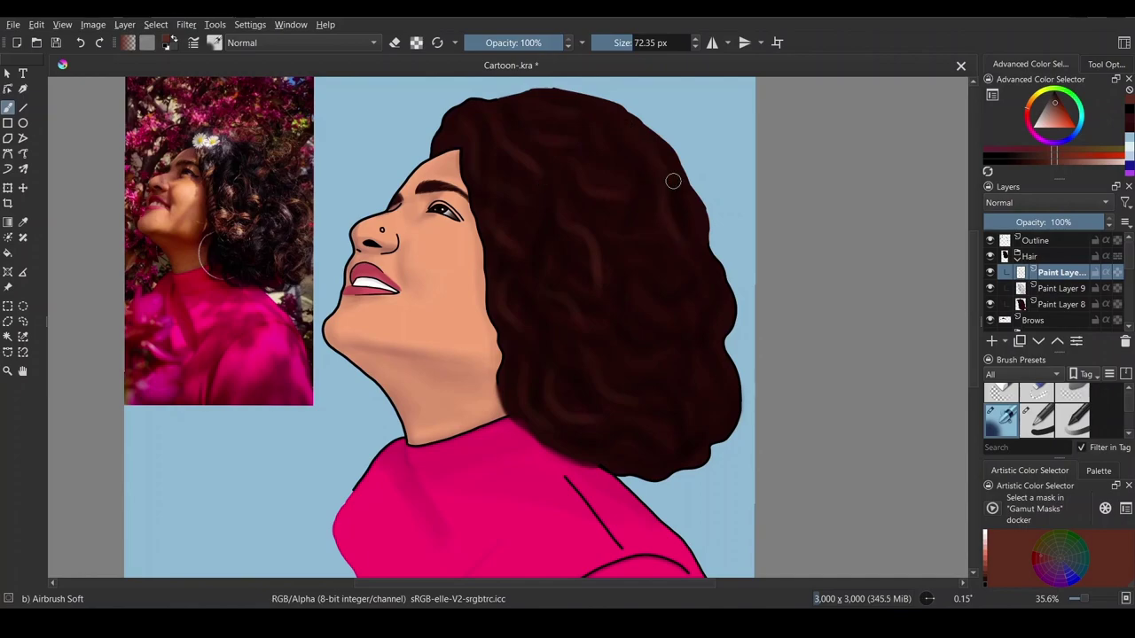
Step: Airbrush more reddish-brown curls along the lower and back parts of the hair, with finer strands through its middle
scroll(764, 322, "up", 1)
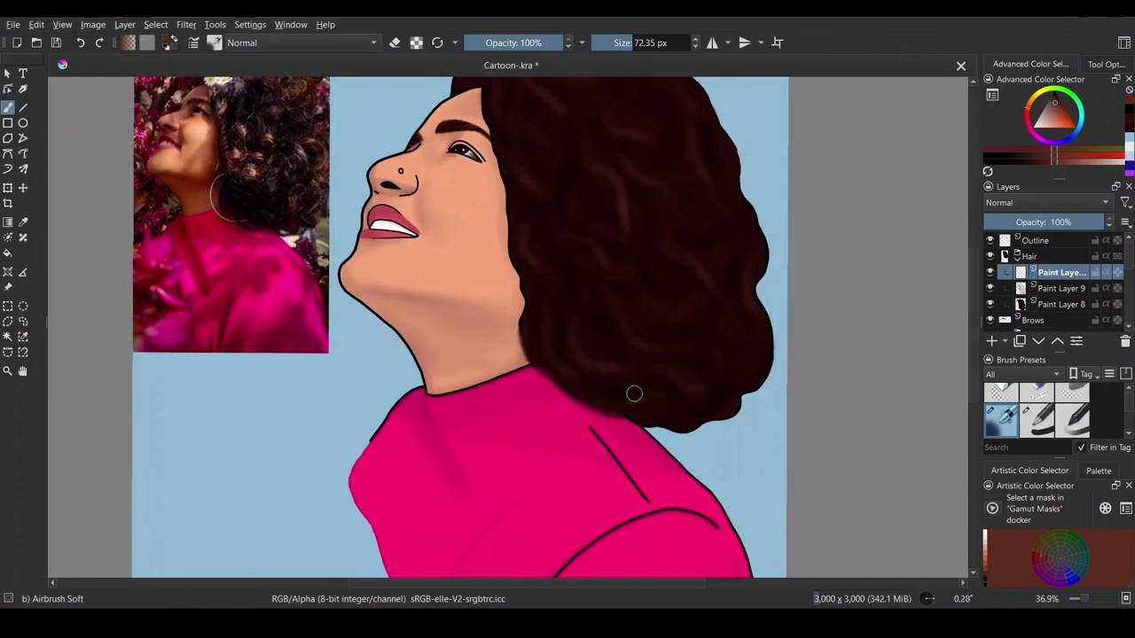
left_click_drag(665, 406, 695, 411)
left_click_drag(725, 306, 741, 359)
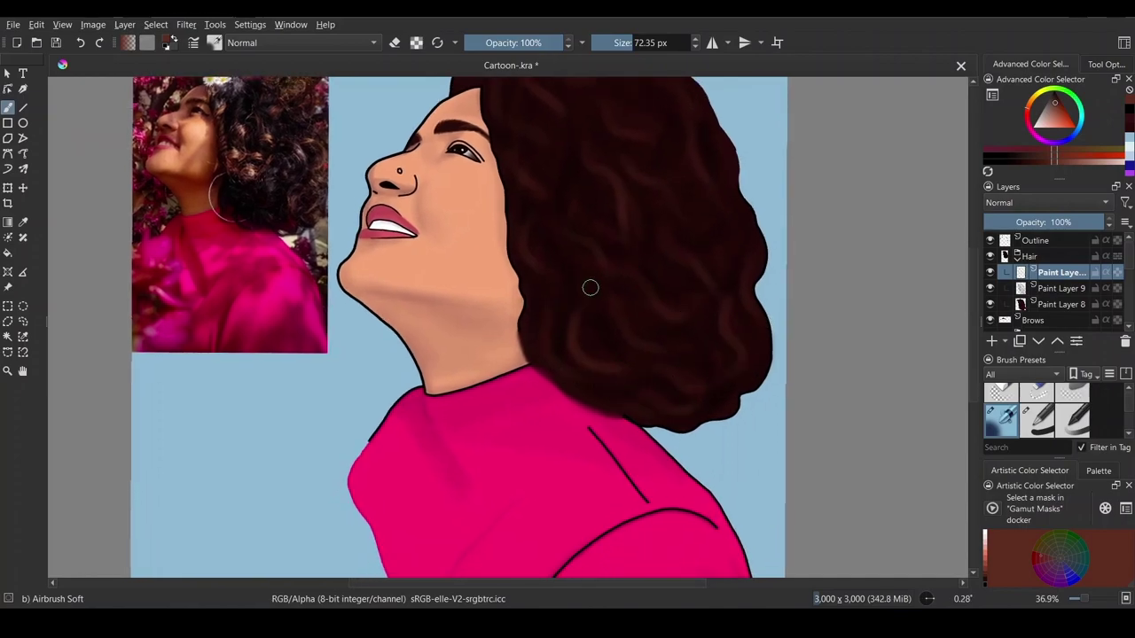
left_click_drag(601, 214, 623, 246)
left_click_drag(717, 271, 741, 285)
scroll(741, 286, "up", 1)
left_click_drag(635, 199, 646, 234)
left_click_drag(583, 235, 597, 252)
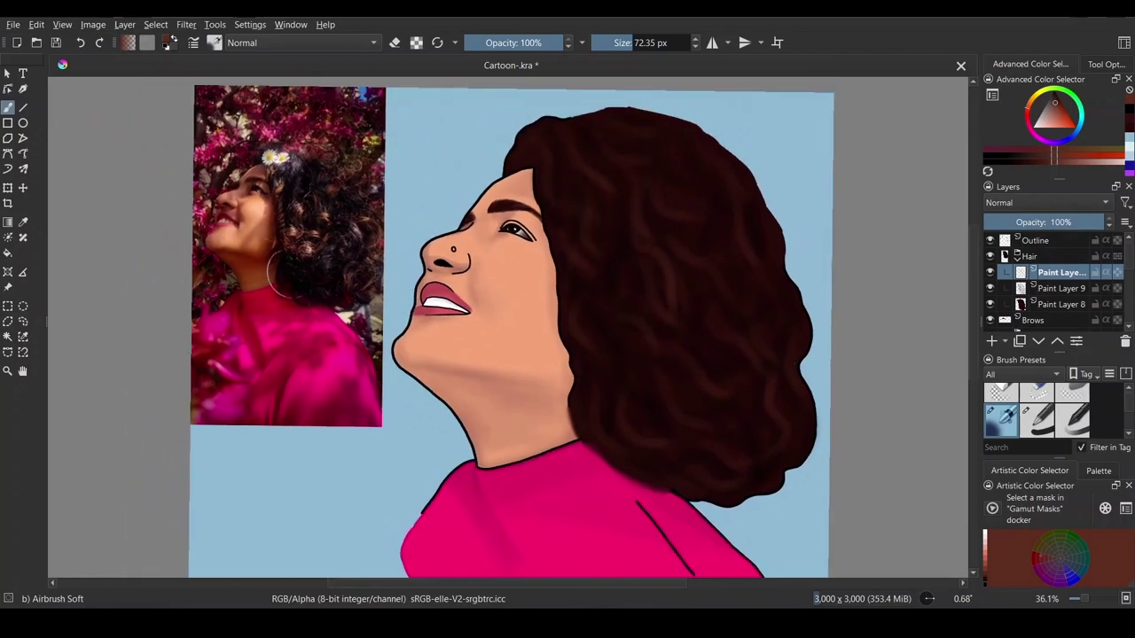
left_click_drag(620, 44, 627, 43)
left_click_drag(650, 414, 657, 435)
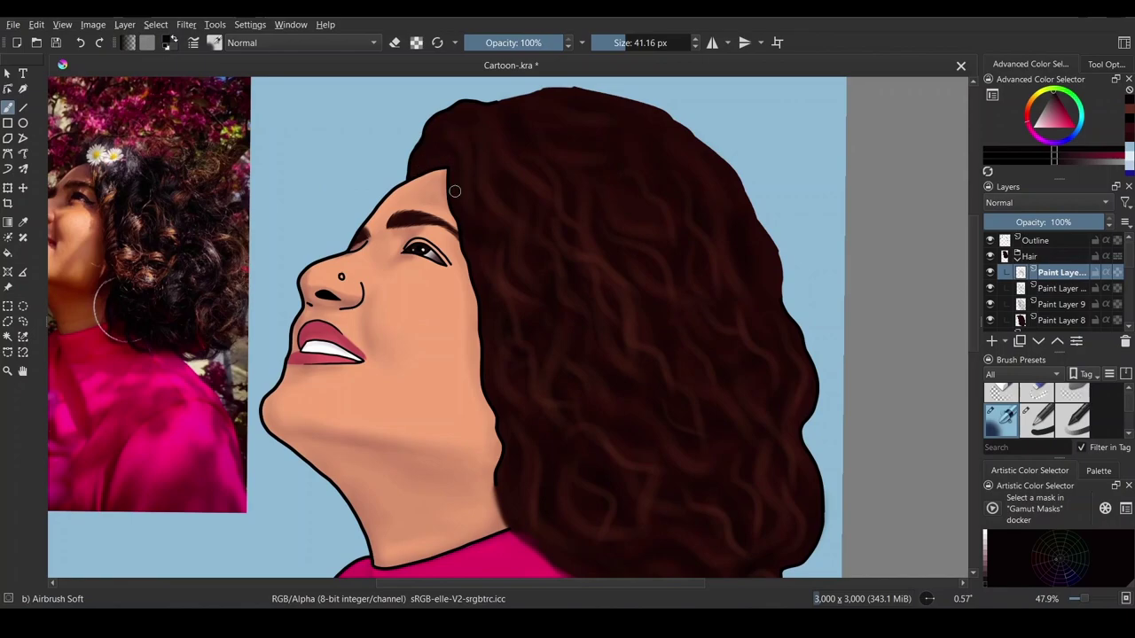
Step: Darken the gaps between the curls with black airbrush strokes on the new top hair layer and undo the last stroke
scroll(491, 291, "down", 1)
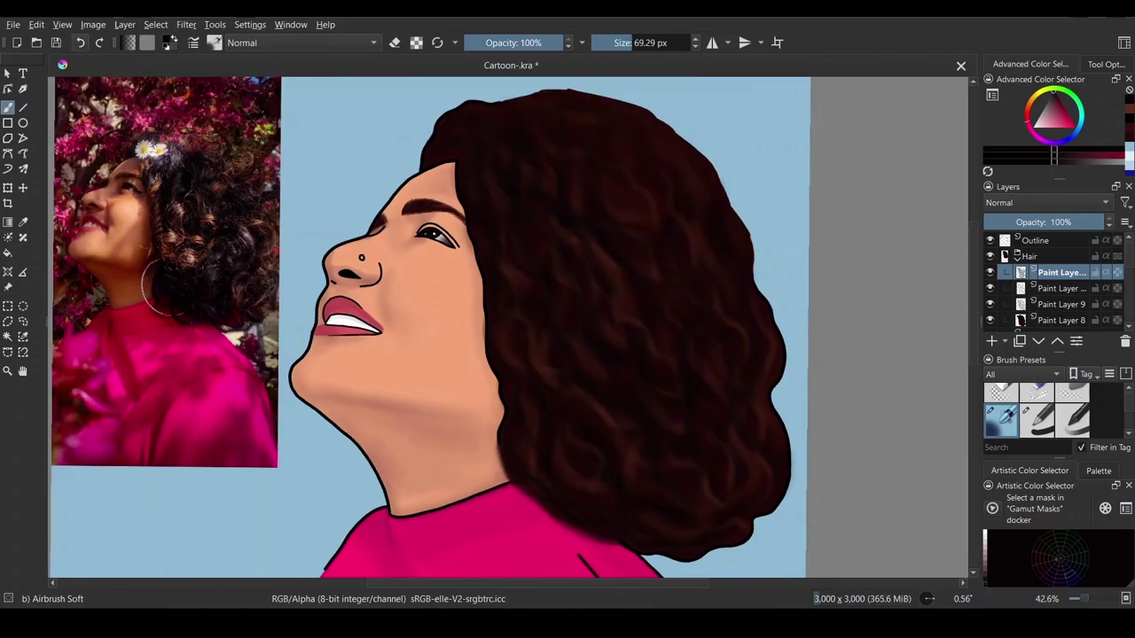
left_click(81, 42)
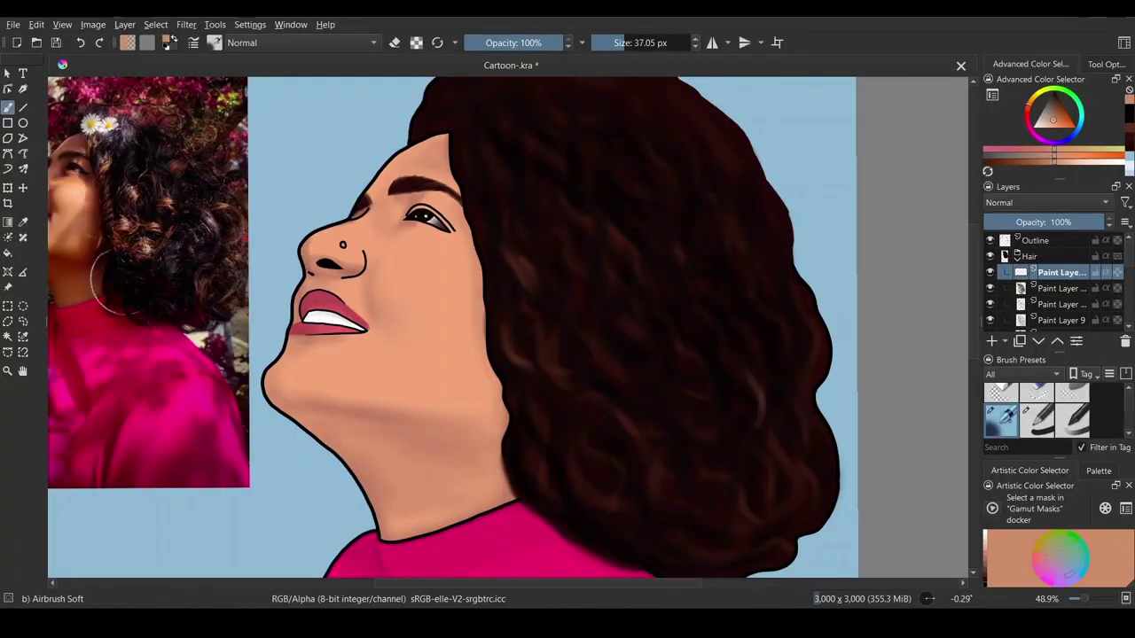
Step: Airbrush thin peach-brown highlights over the curls with a 37.05 px brush on the topmost paint layer of the Hair group
scroll(618, 391, "down", 3)
scroll(618, 391, "up", 2)
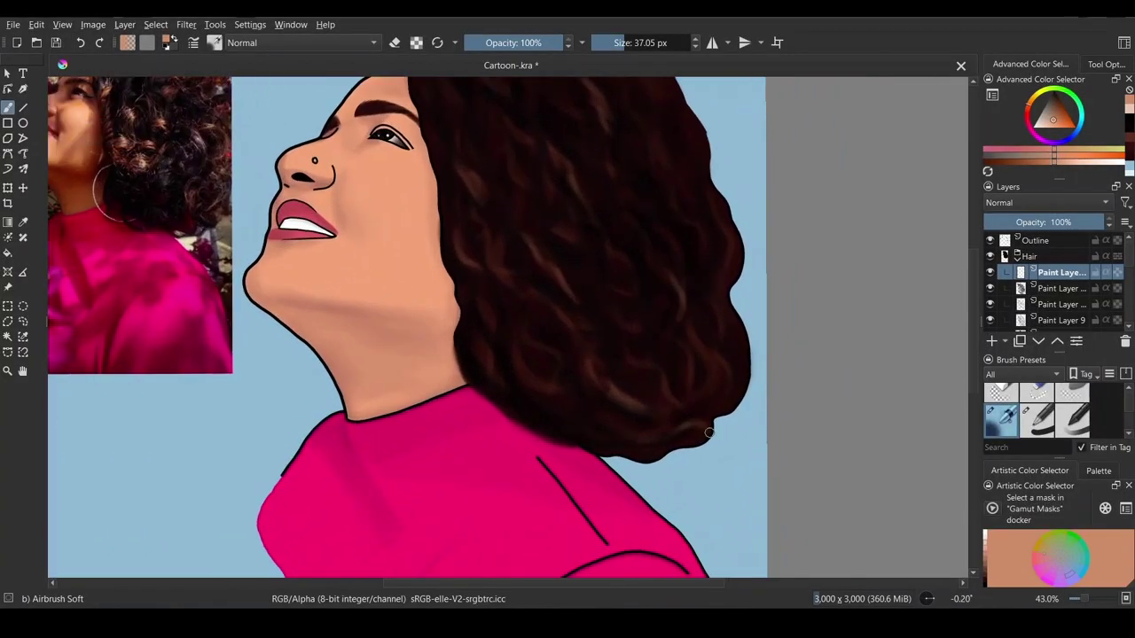
scroll(539, 383, "up", 2)
left_click_drag(530, 141, 564, 177)
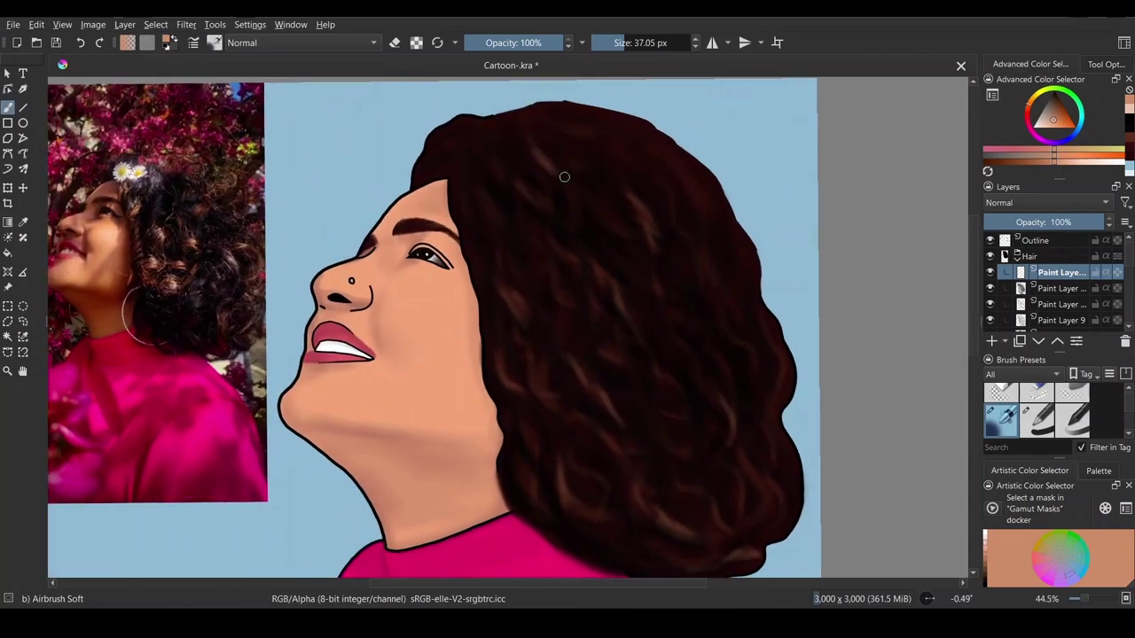
mouse_move(458, 193)
left_mouse_down()
mouse_move(458, 222)
mouse_move(493, 272)
mouse_move(557, 297)
left_mouse_up()
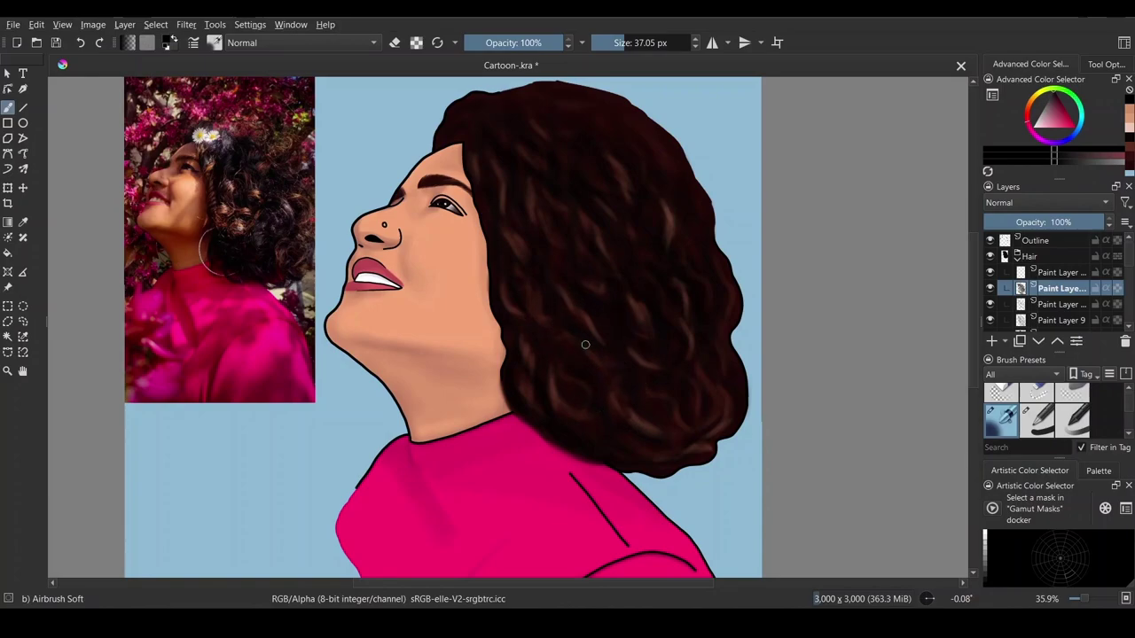
Step: Soften the hair's lower edge along the neck and shirt, using the airbrush at 60.64 px and a soft eraser on the Outline layer
left_click_drag(624, 42, 630, 42)
scroll(567, 355, "up", 1)
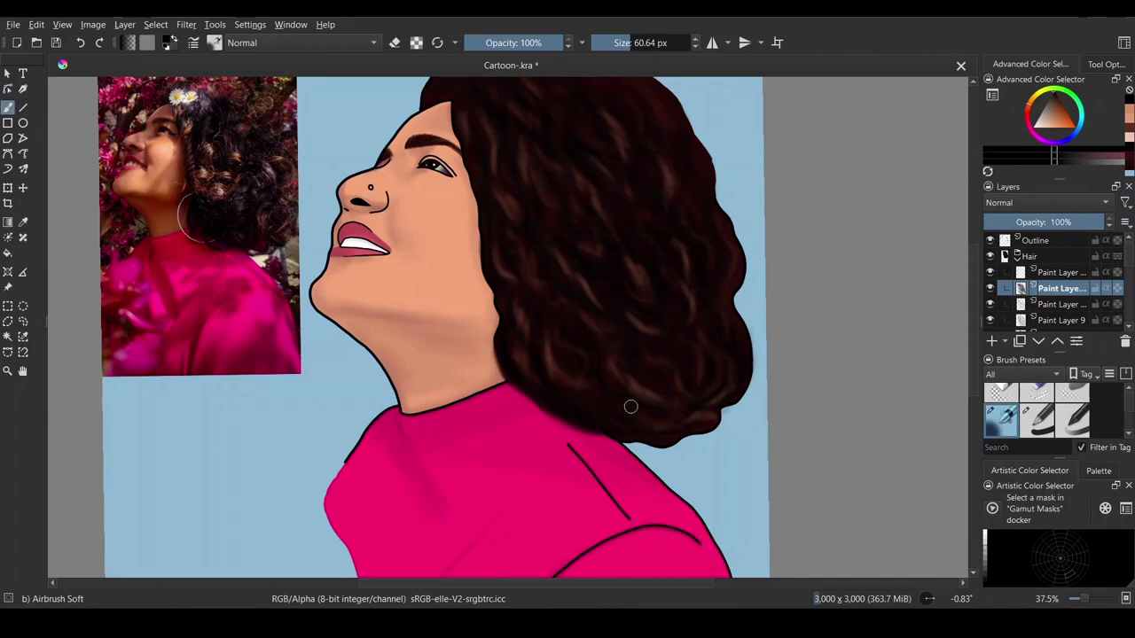
mouse_move(553, 375)
left_mouse_down()
mouse_move(590, 433)
mouse_move(610, 429)
mouse_move(503, 370)
mouse_move(532, 408)
left_mouse_up()
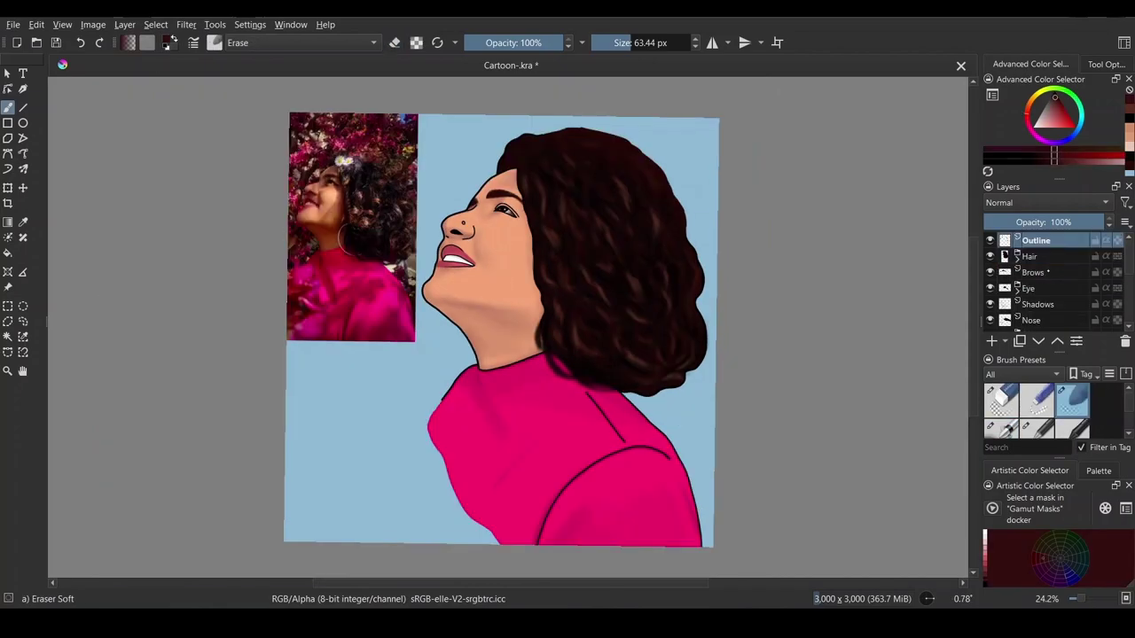
Step: Add a paint layer between the Outline layer and the Hair group, and choose the Stamp Leaves brush
left_click(991, 341)
left_click_drag(1076, 241, 1078, 265)
scroll(509, 328, "up", 1)
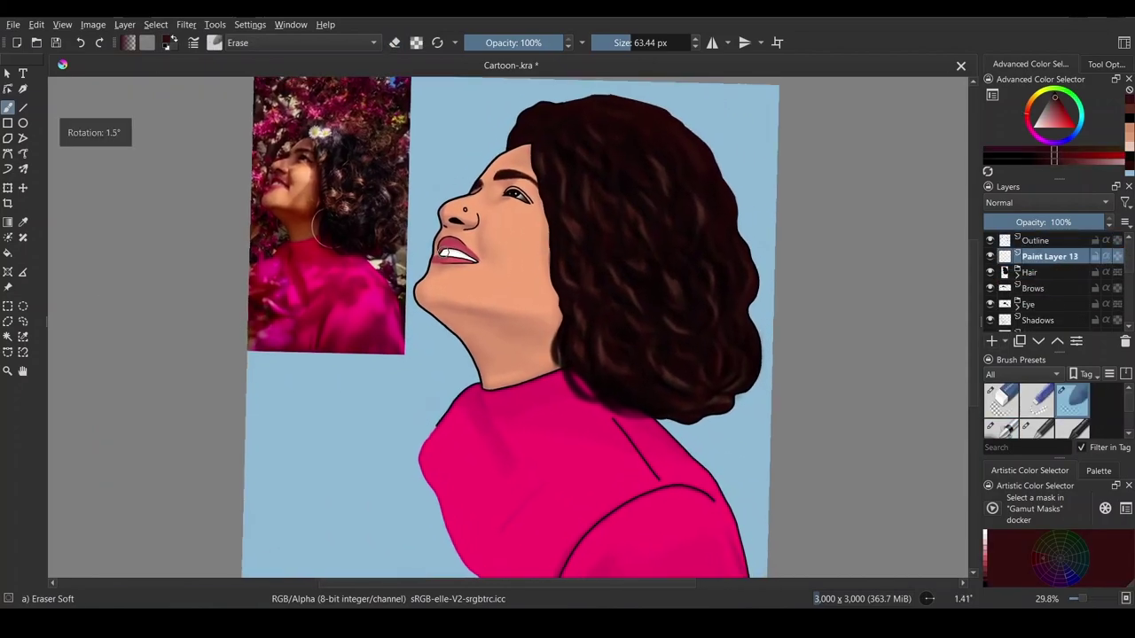
scroll(510, 328, "down", 1)
scroll(320, 212, "up", 1)
left_click_drag(1129, 399, 1129, 430)
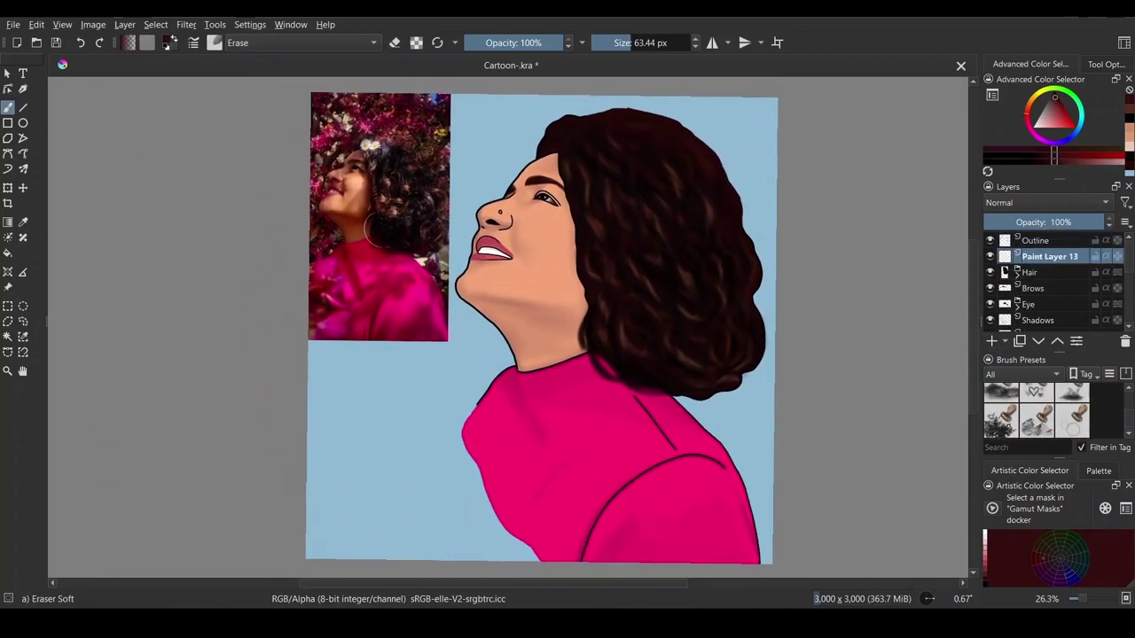
left_click(1002, 422)
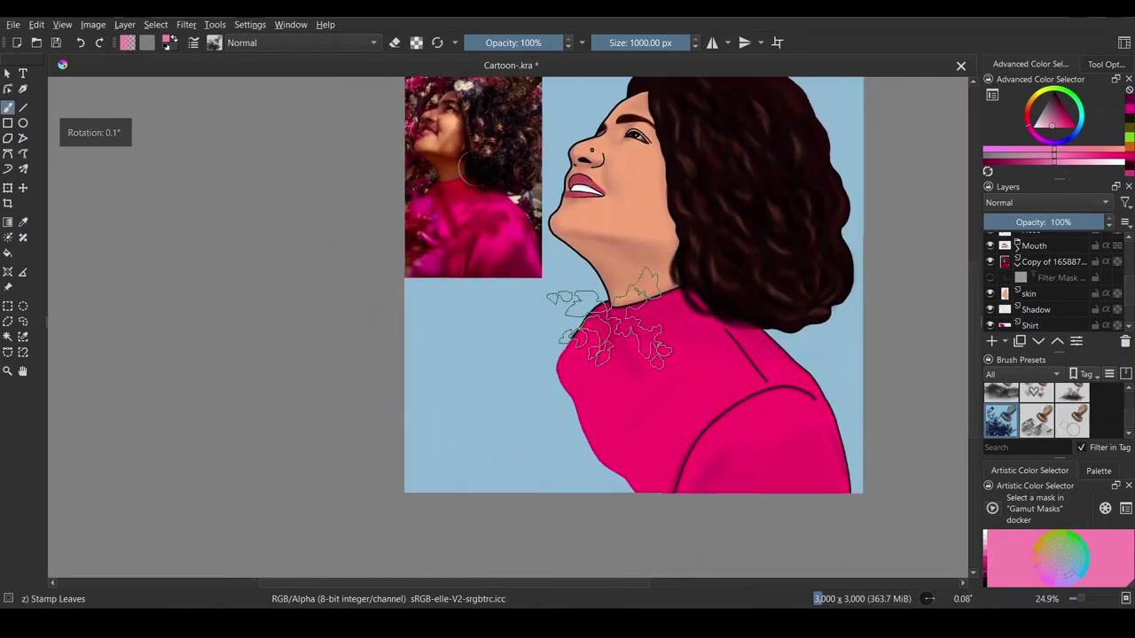
Step: Stamp pink leaves at 1000 px over the canvas's lower-left corner, top edge and top of the hair, and hide the reference photo
mouse_move(583, 317)
left_mouse_down()
mouse_move(424, 448)
mouse_move(495, 494)
left_mouse_up()
scroll(510, 328, "up", 1)
mouse_move(577, 173)
left_mouse_down()
mouse_move(749, 177)
mouse_move(381, 164)
left_mouse_up()
left_click(81, 42)
left_click(991, 262)
key("ctrl+z")
left_click_drag(452, 160, 374, 135)
scroll(550, 328, "down", 2)
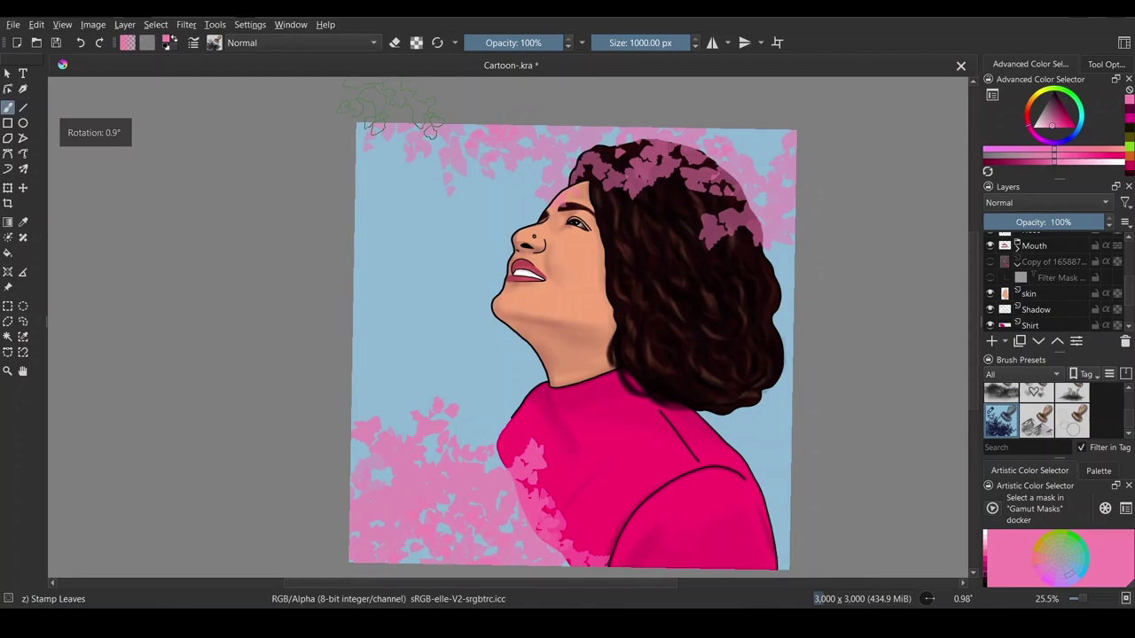
left_click_drag(705, 228, 720, 306)
key("ctrl+z")
Step: Stamp dark plum leaves over the pink ones at the lower left and top, and down the canvas's right side
left_click(1055, 93)
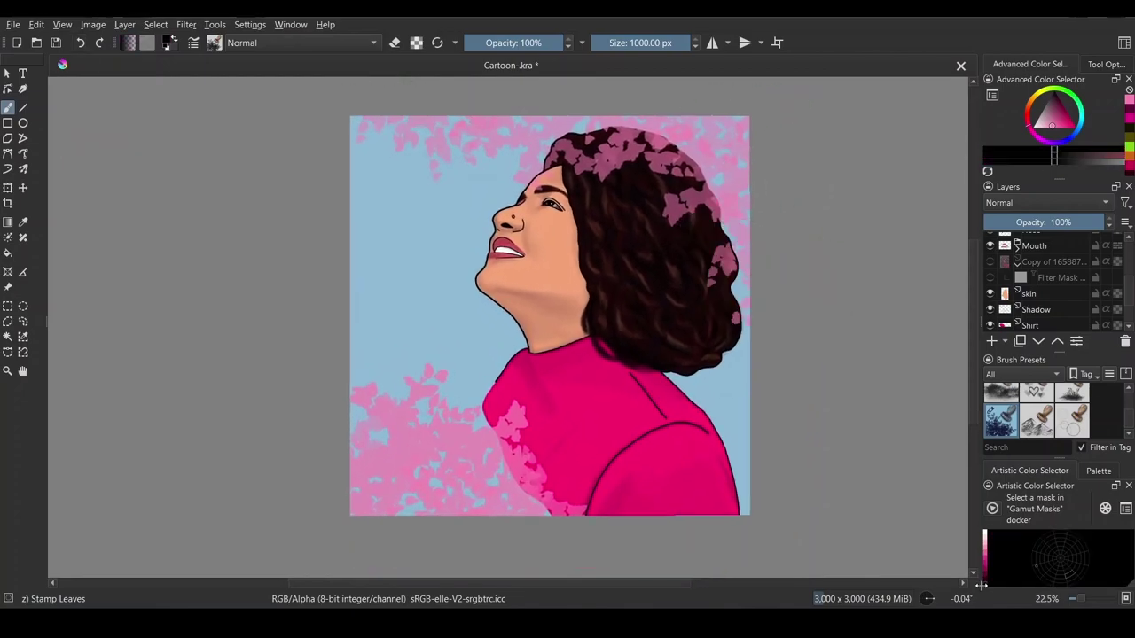
left_click(1056, 95)
left_click(482, 506)
key("ctrl+z")
left_click(359, 466)
left_click_drag(386, 461, 521, 486)
left_click_drag(709, 172, 727, 199)
left_click_drag(713, 146, 639, 135)
mouse_move(381, 131)
left_mouse_down()
mouse_move(475, 146)
mouse_move(567, 144)
left_mouse_up()
left_click_drag(701, 373, 729, 483)
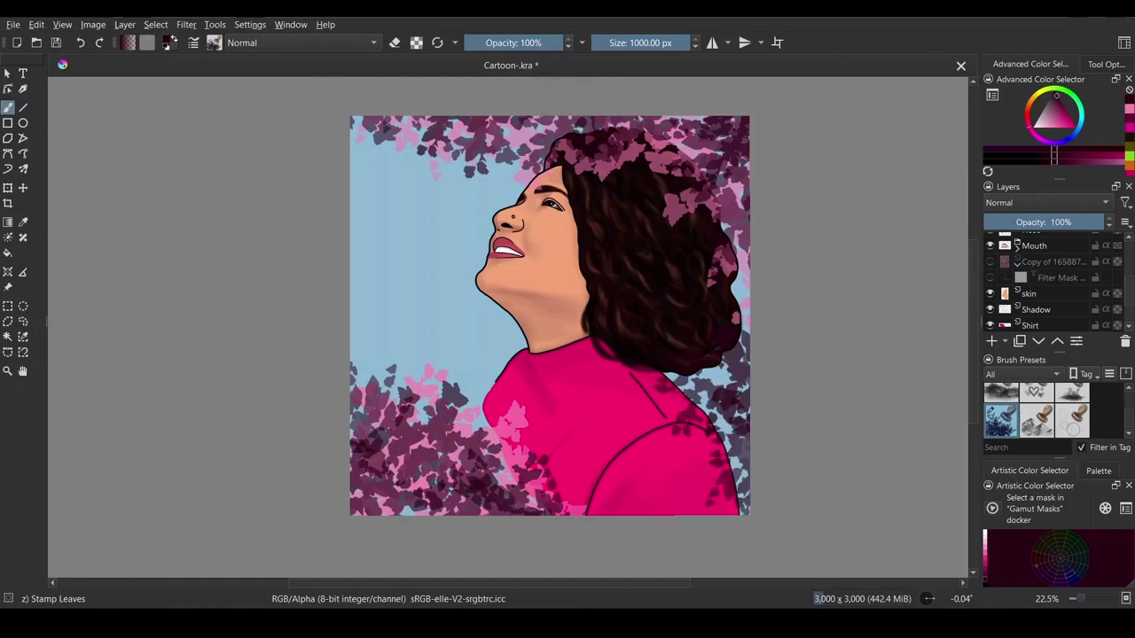
Step: Add darker leaf tones, including dark olive leaves at 37% opacity on a layer below Paint Layer 13, across the lower left and shirt
left_click(1041, 92)
left_click(1061, 103)
mouse_move(456, 435)
left_mouse_down()
mouse_move(514, 412)
mouse_move(514, 426)
left_mouse_up()
key("ctrl+z")
left_click(1031, 130)
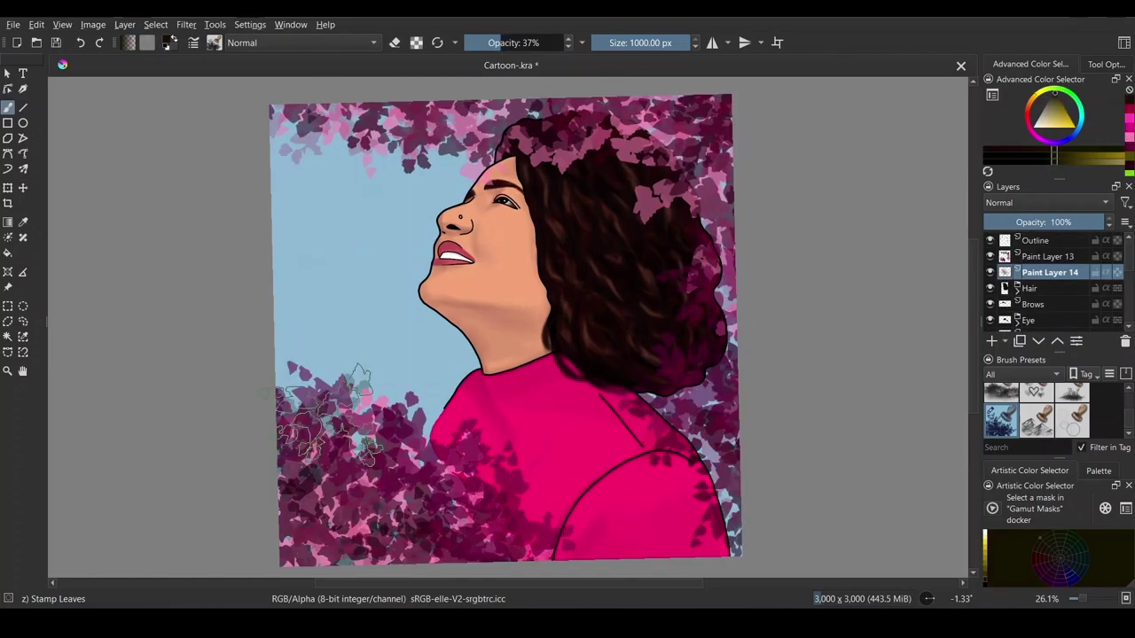
mouse_move(319, 390)
left_mouse_down()
mouse_move(426, 417)
mouse_move(556, 492)
mouse_move(690, 428)
left_mouse_up()
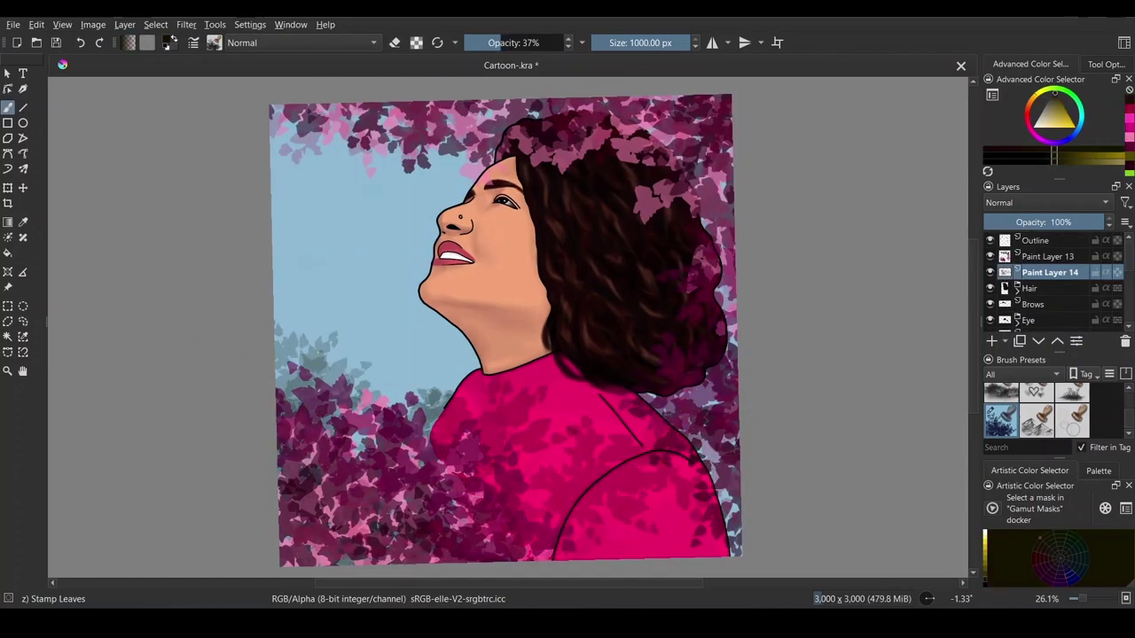
Step: Show the reference photo to compare its leaves and shirt shadows with the painting, and hide it again
scroll(1017, 291, "down", 3)
left_click(990, 291)
left_click(1017, 293)
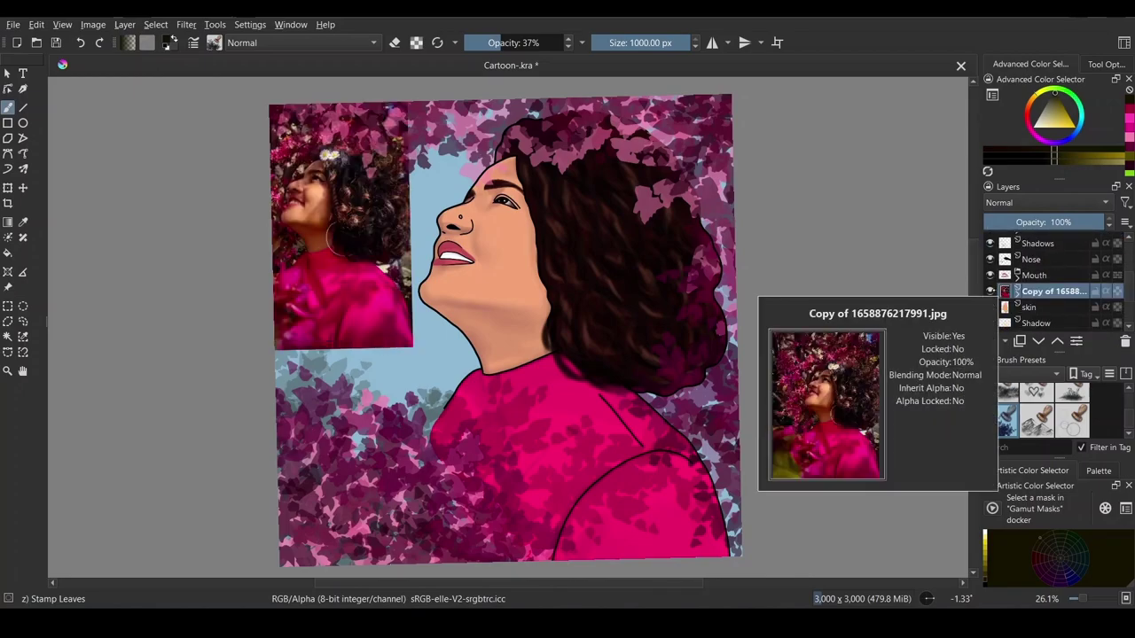
left_click(990, 291)
scroll(1046, 291, "up", 3)
Step: Rework the leaf shadows on the shirt with 37% opacity stamps on Paint Layer 14, undoing unwanted placements
left_click(1048, 256)
left_click(1050, 272)
left_click(671, 516)
left_click(81, 42)
left_click_drag(506, 330, 528, 361)
left_click(81, 43)
left_click(581, 490)
left_click(80, 43)
left_click(508, 432)
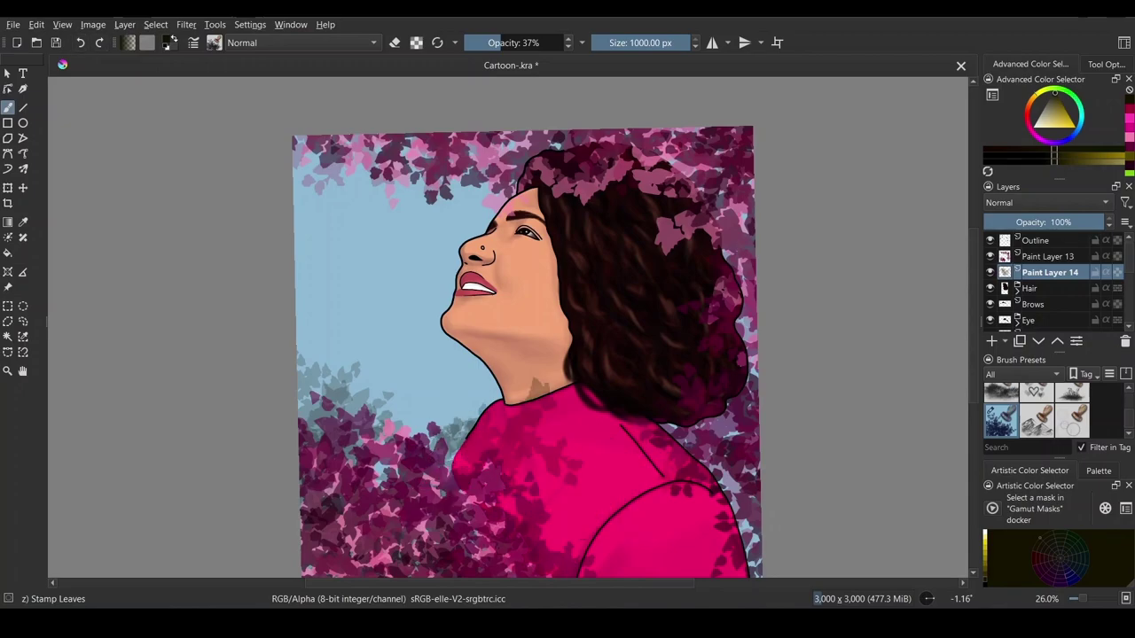
left_click(81, 43)
left_click(518, 483)
left_click(81, 43)
left_click(483, 490)
left_click(607, 497)
left_click_drag(505, 405, 532, 366)
Step: Add a paint layer beneath Paint Layer 14 and choose the Texture Big brush at 435 px and 100% opacity
left_click(991, 342)
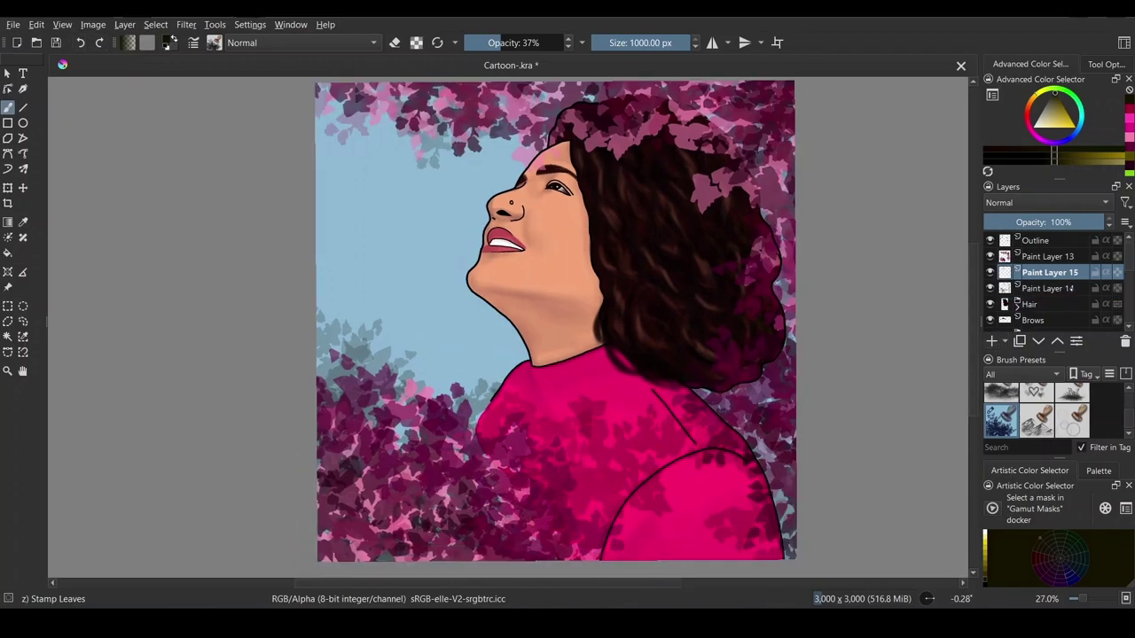
left_click(1038, 342)
scroll(1111, 423, "up", 5)
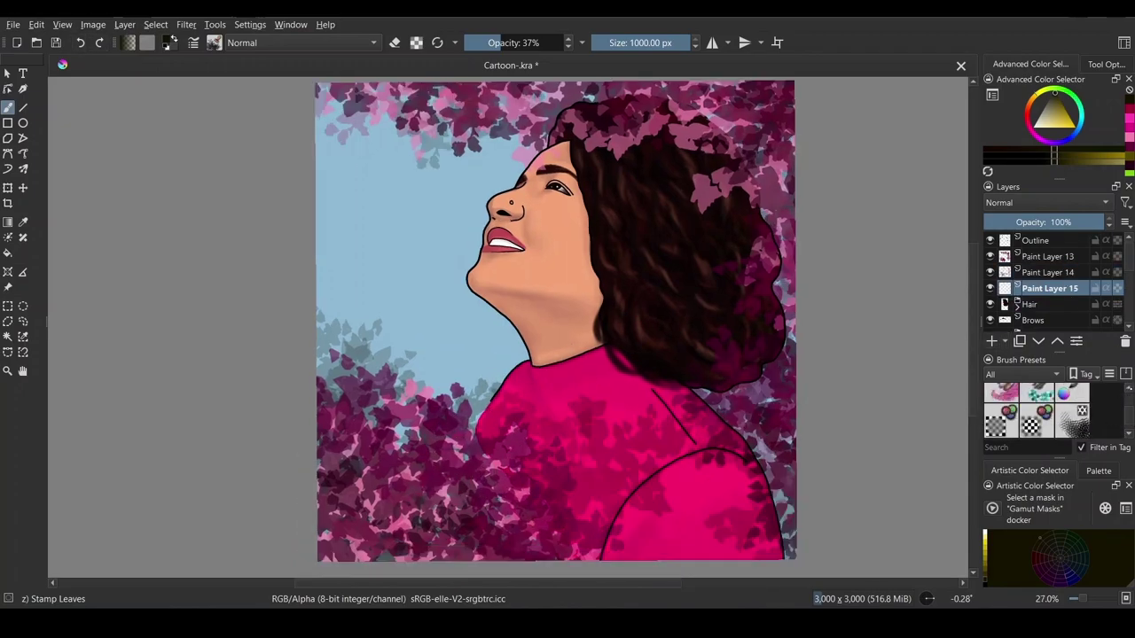
scroll(1055, 412, "down", 2)
right_click(1072, 396)
key("Escape")
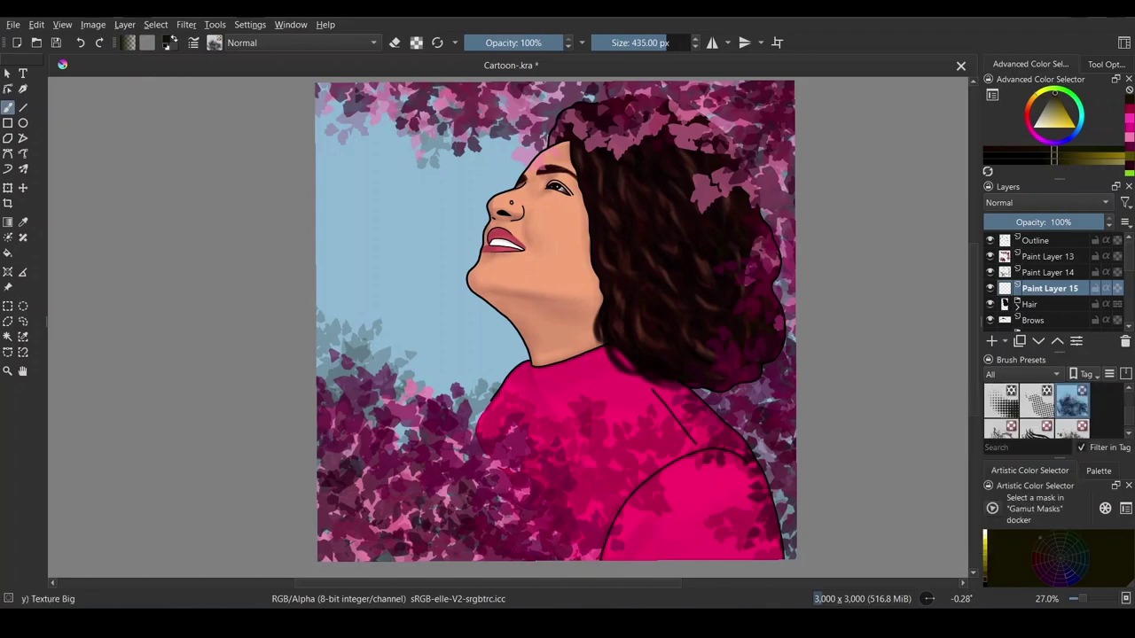
Step: Sample an olive brown from the reference photo and paint foliage texture down the right side on Paint Layer 15
scroll(1051, 288, "down", 3)
left_click(990, 256)
left_click(439, 146, "ctrl")
left_click(990, 256)
scroll(1051, 288, "up", 3)
scroll(532, 324, "down", 1)
left_click_drag(660, 487, 651, 373)
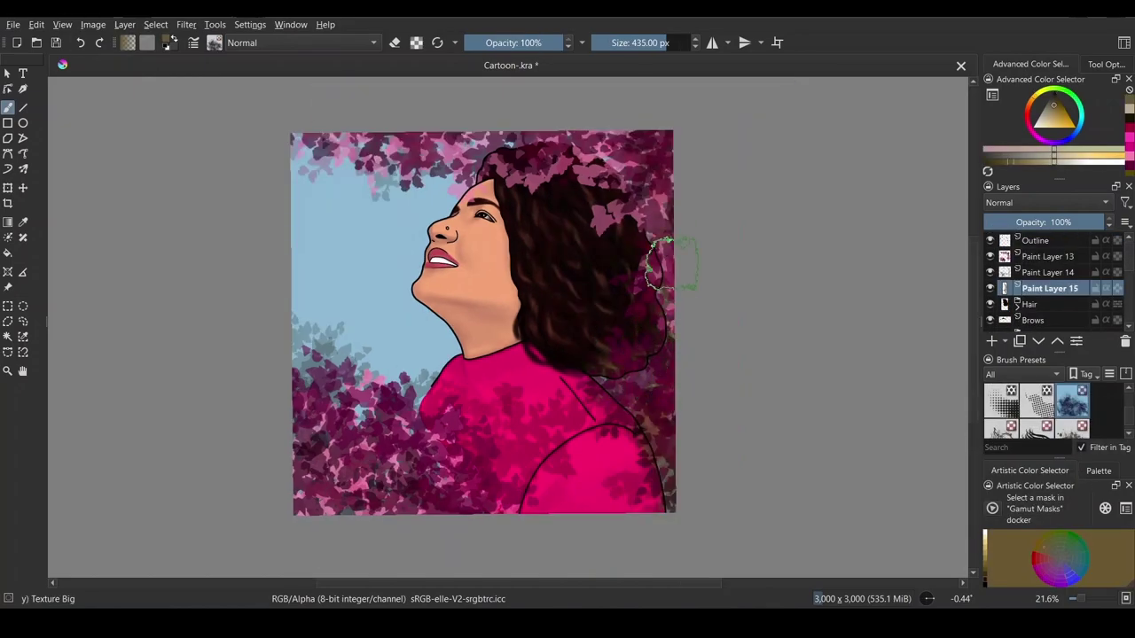
Step: Erase the lower-left leaves on Paint Layer 13 with the Eraser Circle brush at 364.44 px
scroll(506, 328, "up", 1)
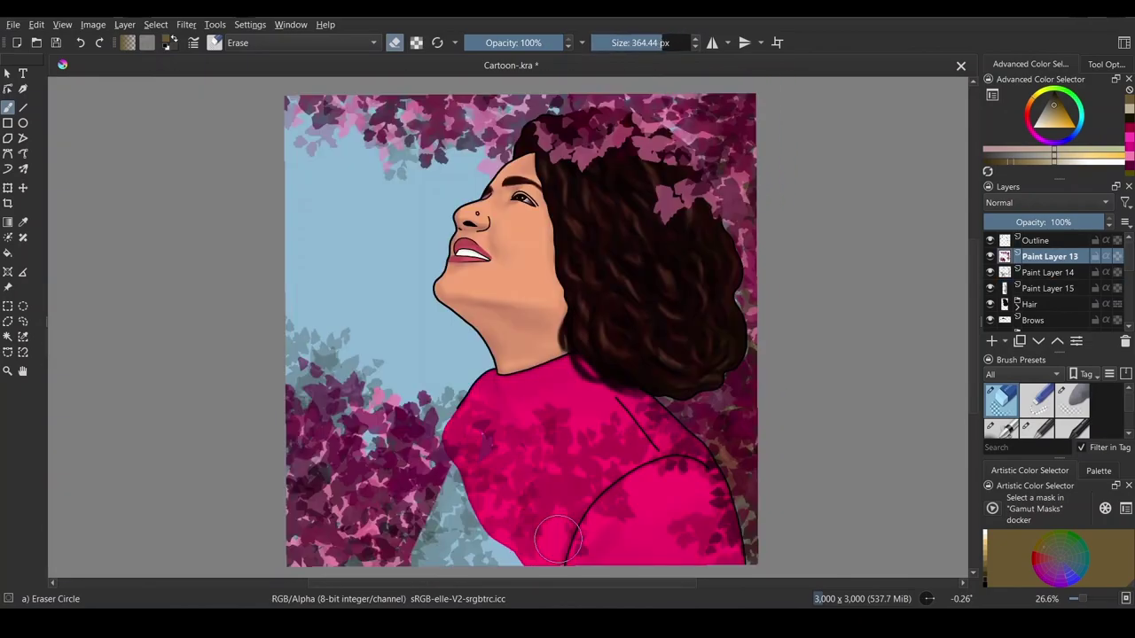
mouse_move(557, 538)
left_mouse_down()
mouse_move(355, 425)
mouse_move(616, 505)
left_mouse_up()
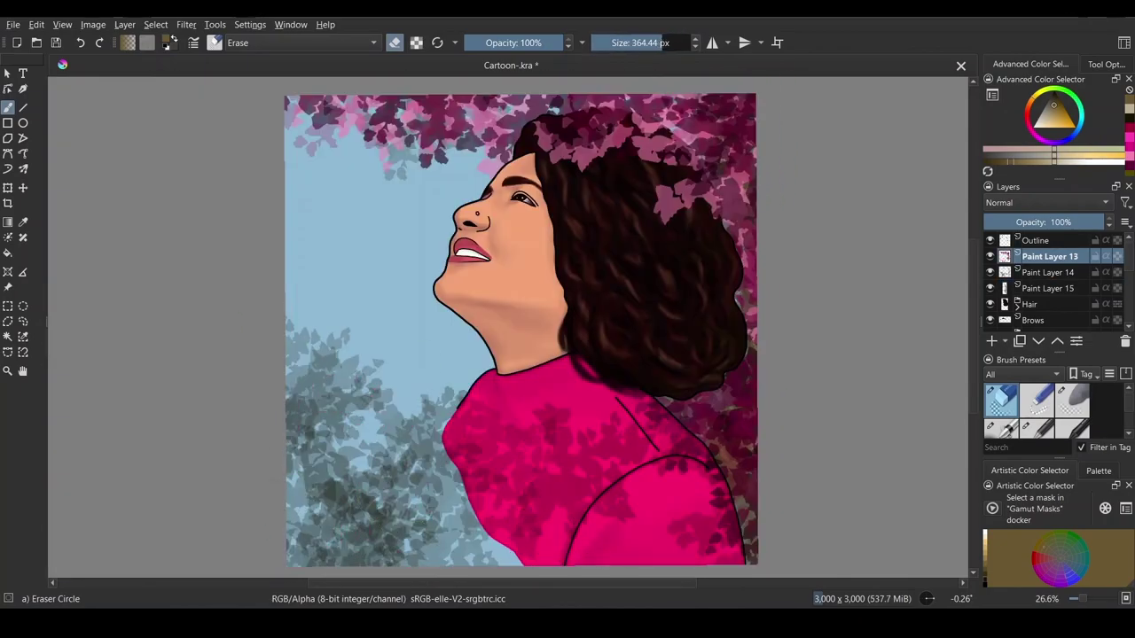
Step: Stamp fresh magenta and light pink leaves at 1000 px over the lower-left corner and shirt edge on Paint Layer 13
scroll(1038, 410, "down", 5)
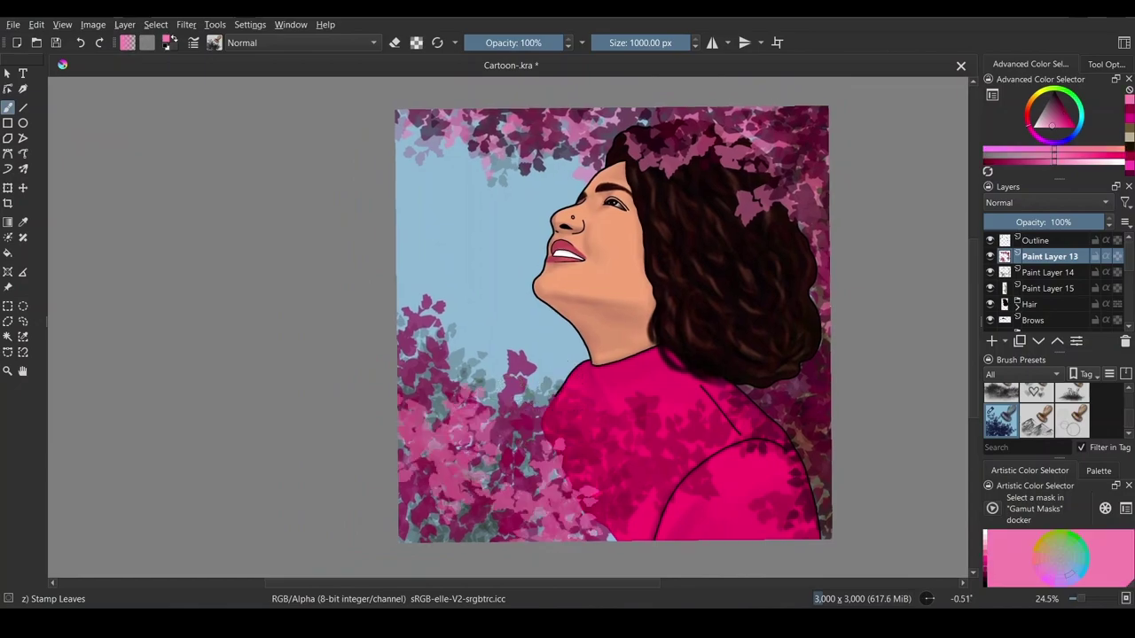
left_click(399, 372)
left_click(544, 439)
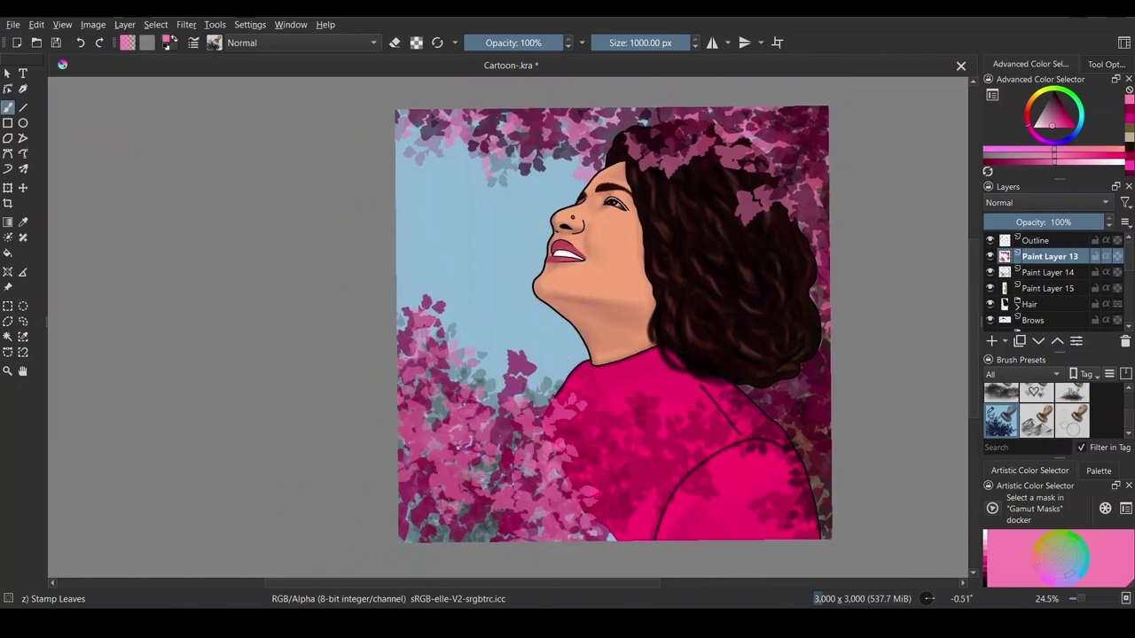
left_click(453, 510)
left_click(585, 504)
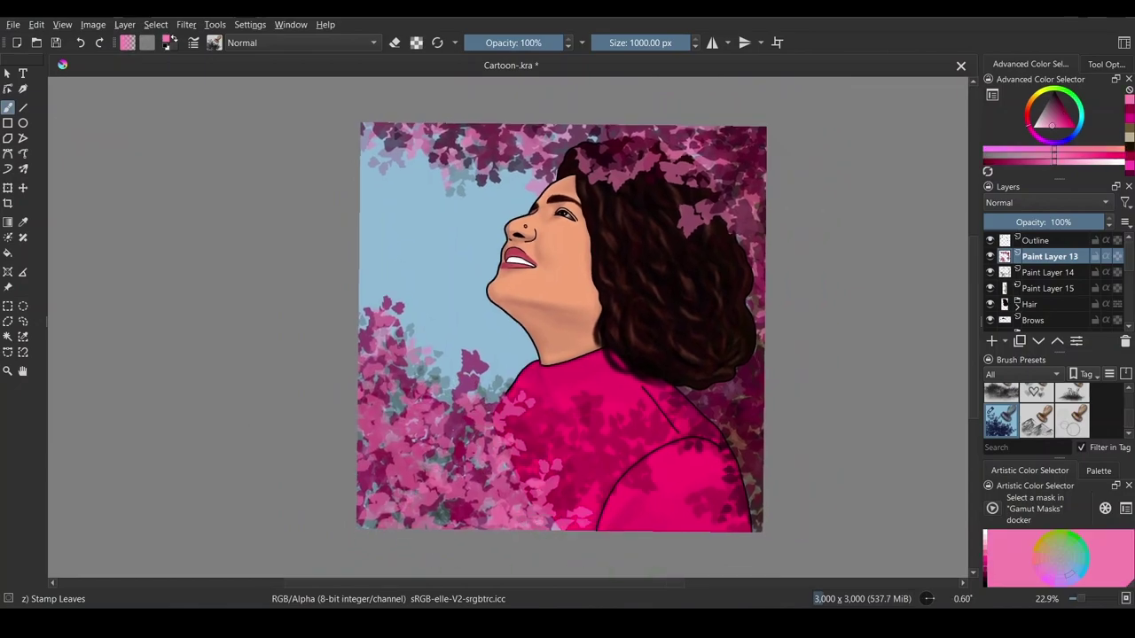
Step: Paint olive-brown foliage texture behind the lower-left leaves with the Texture Big brush at 435 px
left_click(1050, 272)
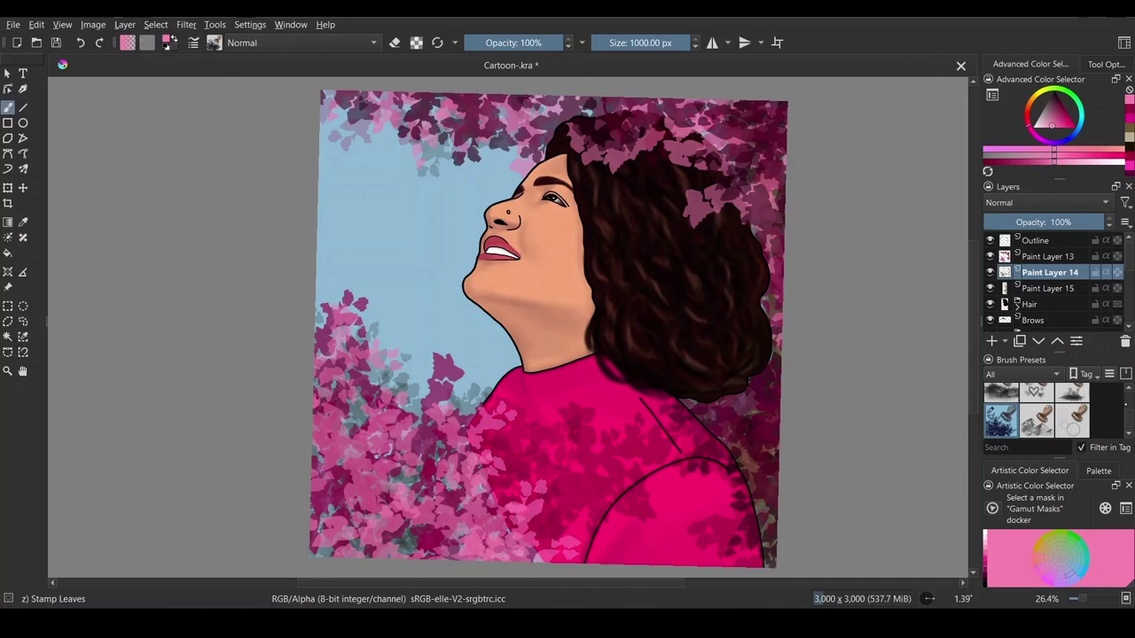
left_click_drag(1126, 417, 1127, 414)
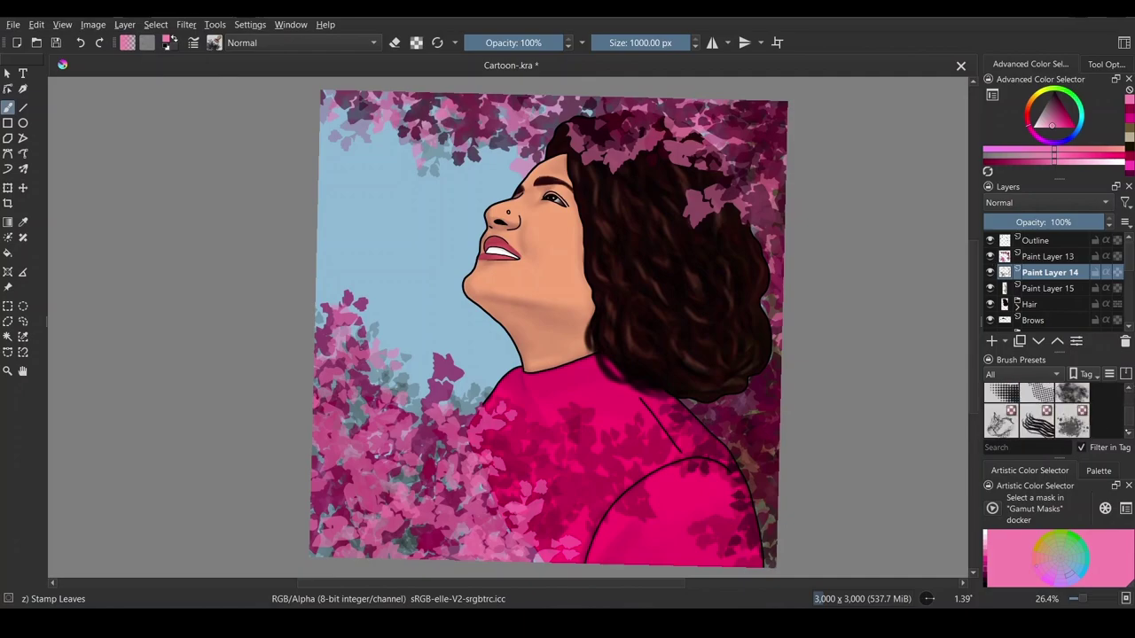
left_click(1079, 391)
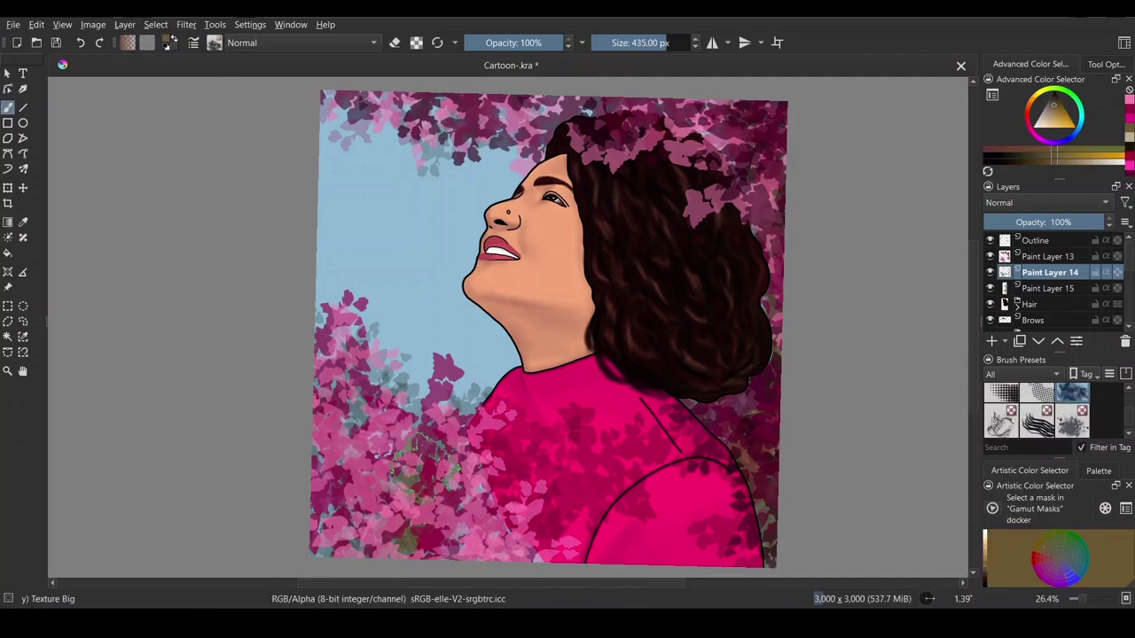
key("Page_Down")
mouse_move(532, 537)
left_mouse_down()
mouse_move(297, 475)
mouse_move(416, 453)
mouse_move(586, 548)
left_mouse_up()
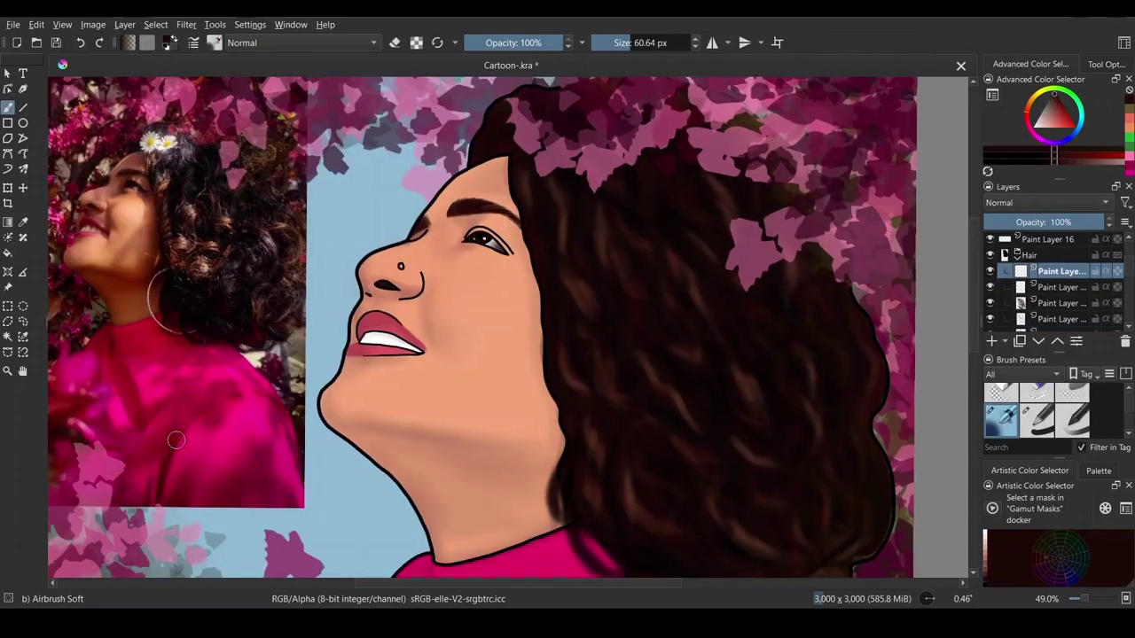
Step: Darken the curls with black airbrush strokes at 60.64 px on a new top layer in the Hair group
mouse_move(577, 171)
left_mouse_down()
mouse_move(603, 258)
mouse_move(633, 182)
mouse_move(617, 213)
left_mouse_up()
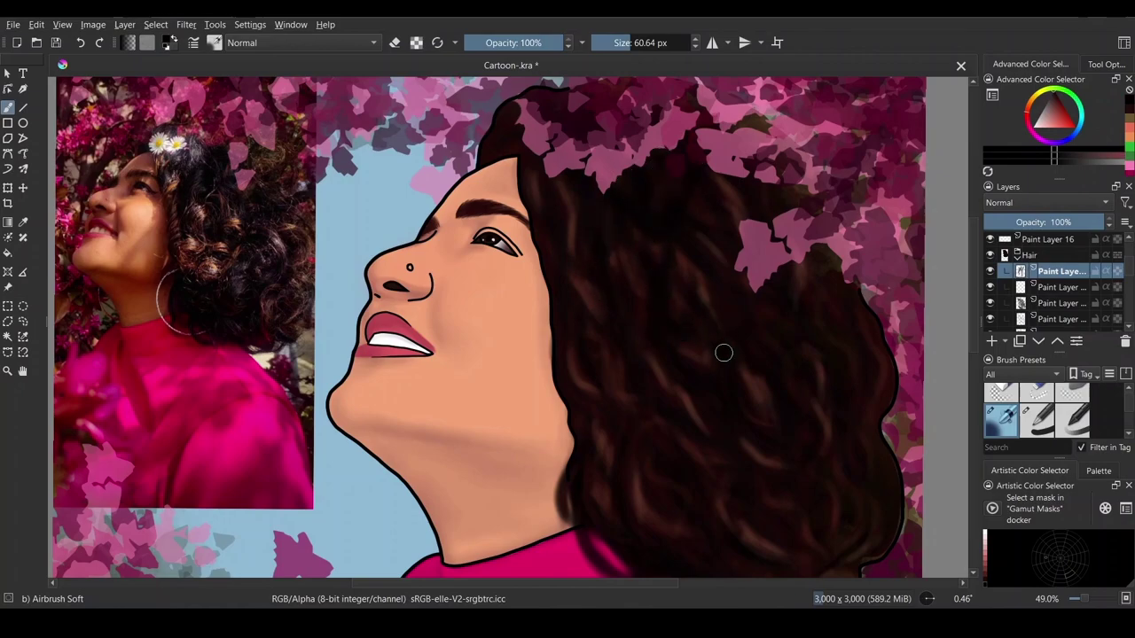
left_click_drag(723, 352, 734, 315)
left_click_drag(719, 355, 659, 348)
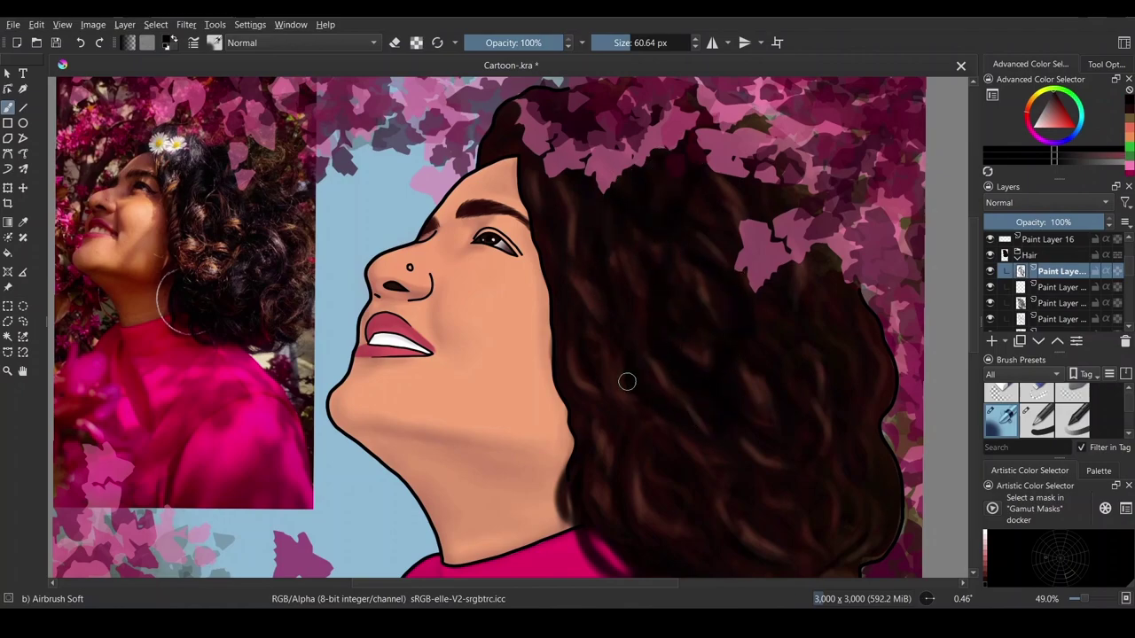
left_click_drag(584, 282, 582, 303)
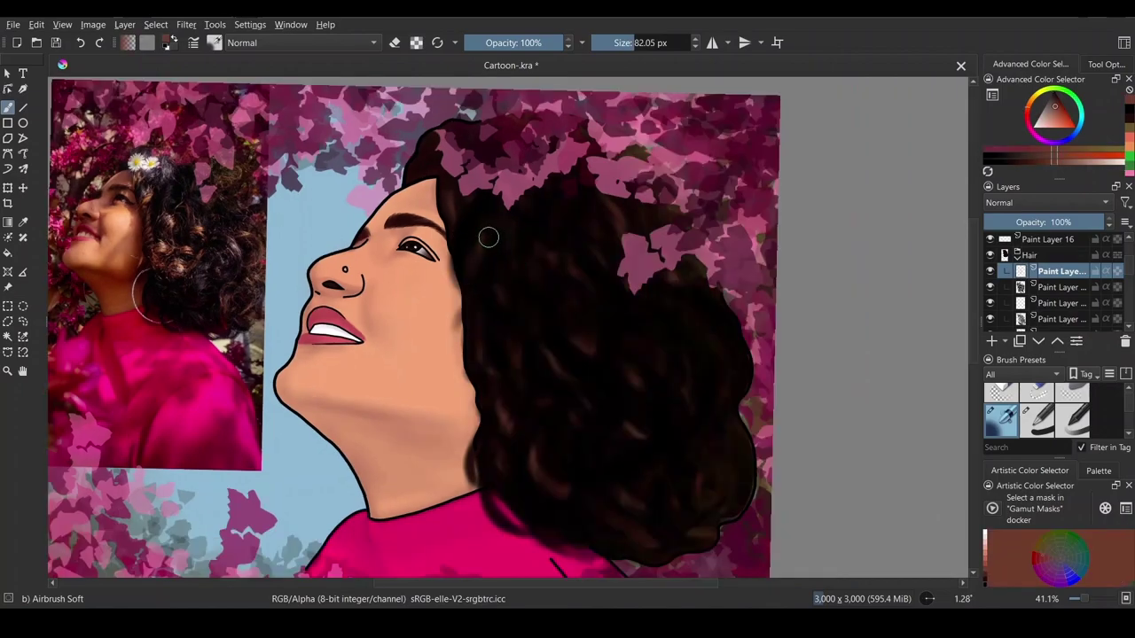
Step: Airbrush reddish-brown curls over the darkened hair on another new layer, with broad 82.05 px strokes and finer 39.07 px strands
left_click_drag(494, 223, 479, 264)
mouse_move(452, 179)
left_mouse_down()
mouse_move(454, 215)
mouse_move(489, 273)
mouse_move(560, 329)
left_mouse_up()
left_click(626, 42)
mouse_move(723, 351)
left_mouse_down()
mouse_move(729, 401)
mouse_move(679, 517)
mouse_move(648, 375)
mouse_move(629, 365)
left_mouse_up()
mouse_move(610, 241)
left_mouse_down()
mouse_move(497, 266)
mouse_move(478, 325)
mouse_move(497, 406)
left_mouse_up()
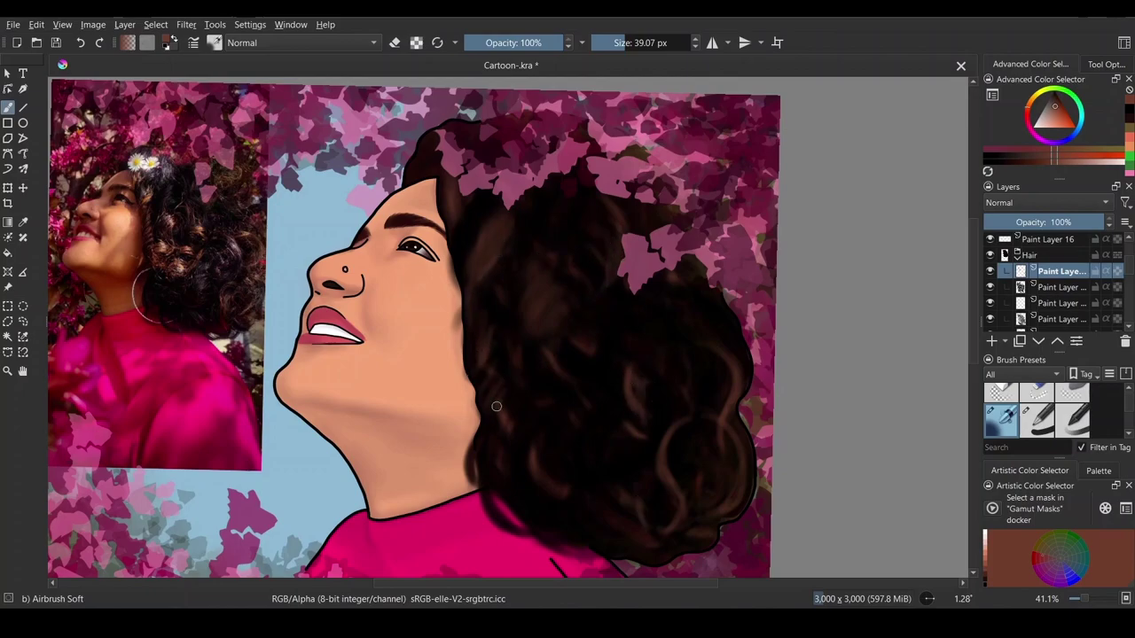
Step: Add more fine reddish-brown strands through the middle and lower curls, and raise the brush size to 40.07 px
left_click_drag(530, 286, 532, 344)
left_click_drag(558, 303, 560, 409)
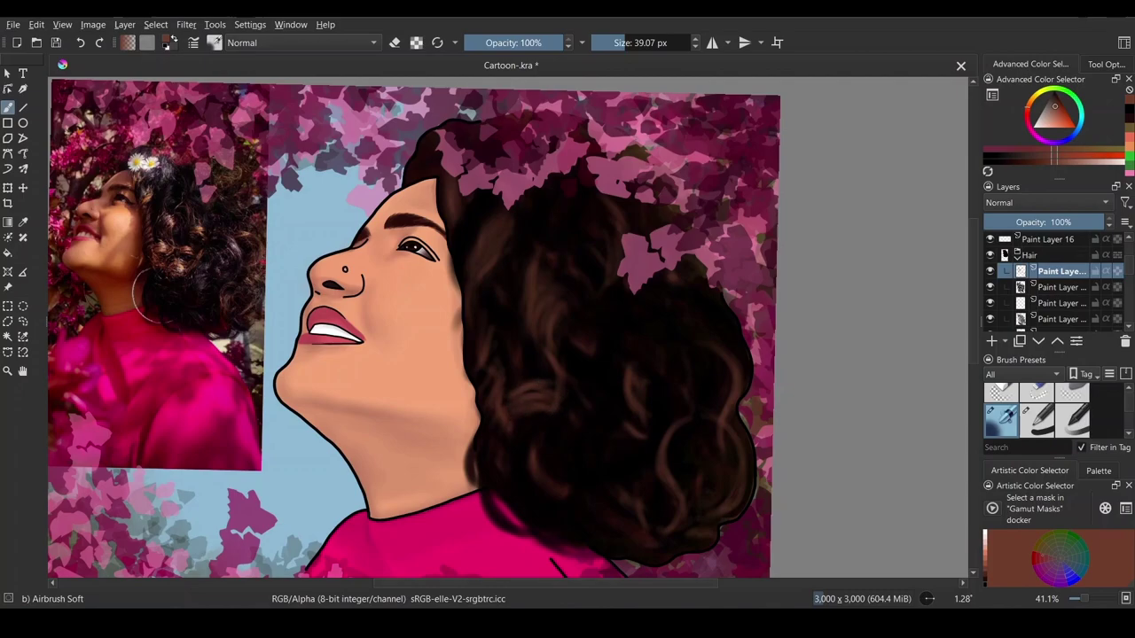
mouse_move(608, 443)
left_mouse_down()
mouse_move(555, 444)
mouse_move(615, 436)
mouse_move(568, 483)
mouse_move(607, 477)
left_mouse_up()
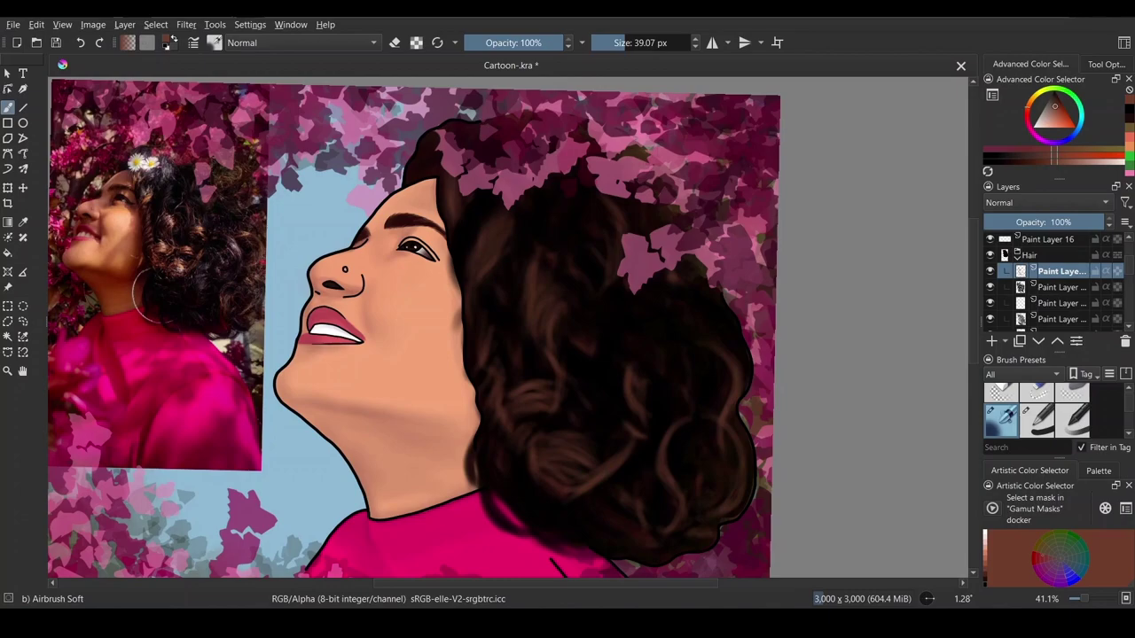
key("bracketright")
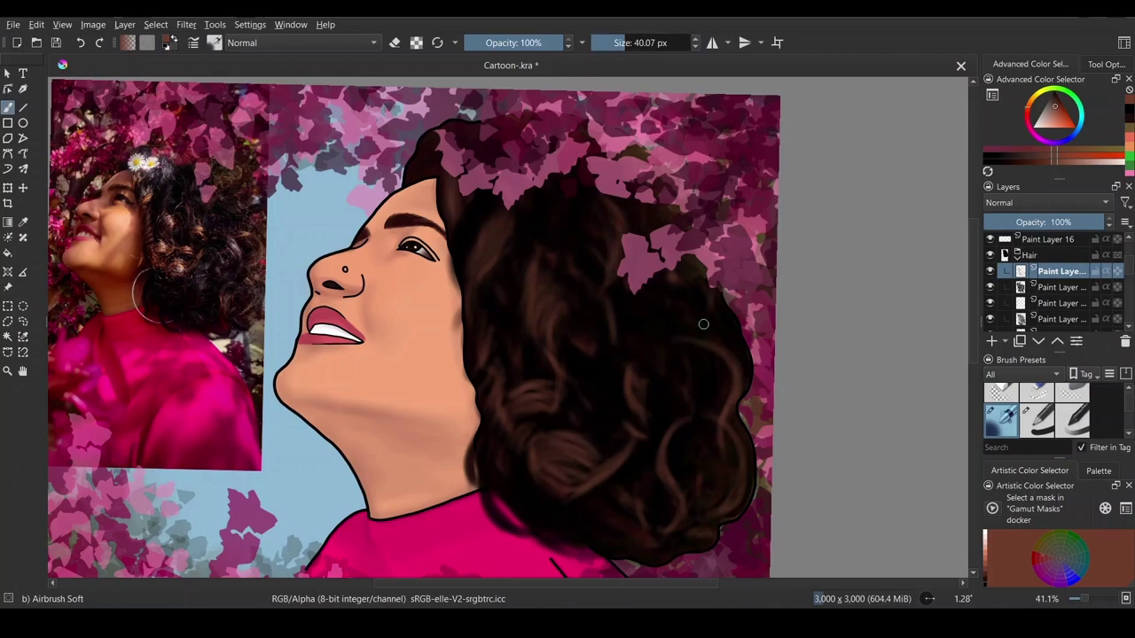
Step: Airbrush light peach-brown highlights at 35.10 px on a new Hair layer, along the hairline and over the front curls
scroll(703, 325, "down", 3)
scroll(662, 390, "up", 2)
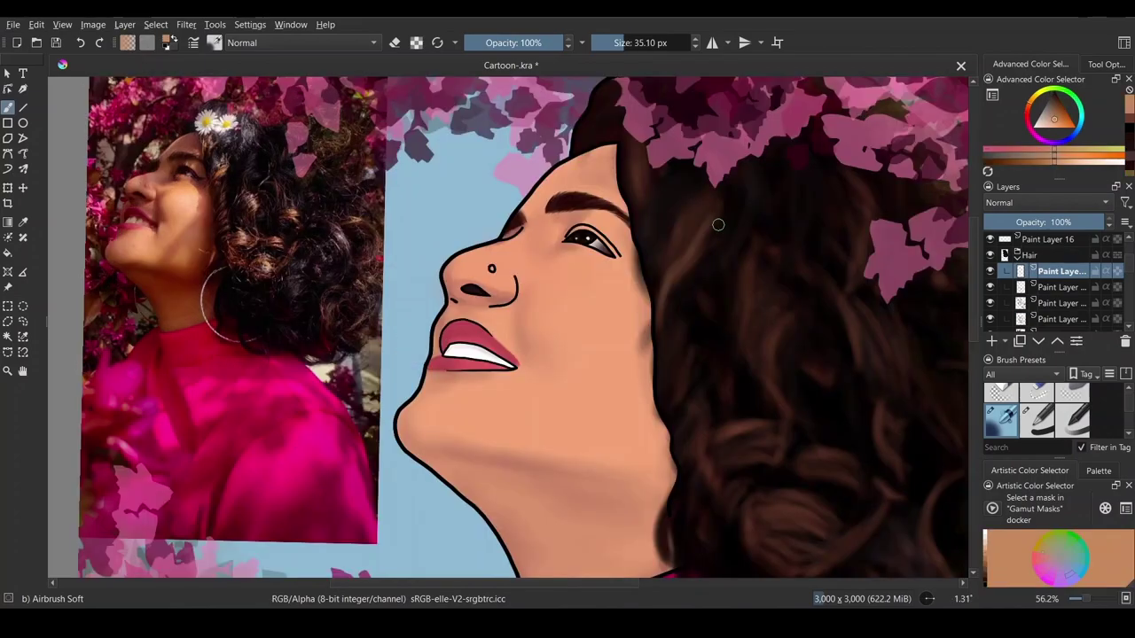
mouse_move(617, 131)
left_mouse_down()
mouse_move(614, 192)
mouse_move(657, 227)
left_mouse_up()
left_click_drag(635, 157, 669, 213)
scroll(599, 142, "down", 3)
scroll(659, 385, "up", 3)
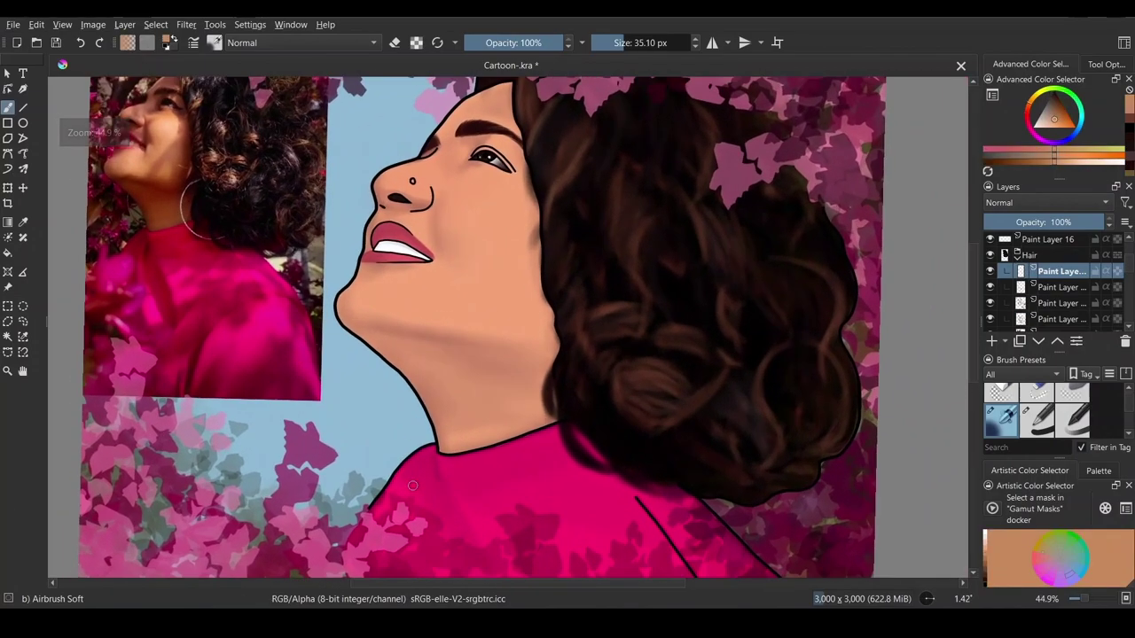
mouse_move(620, 383)
left_mouse_down()
mouse_move(654, 373)
mouse_move(713, 389)
left_mouse_up()
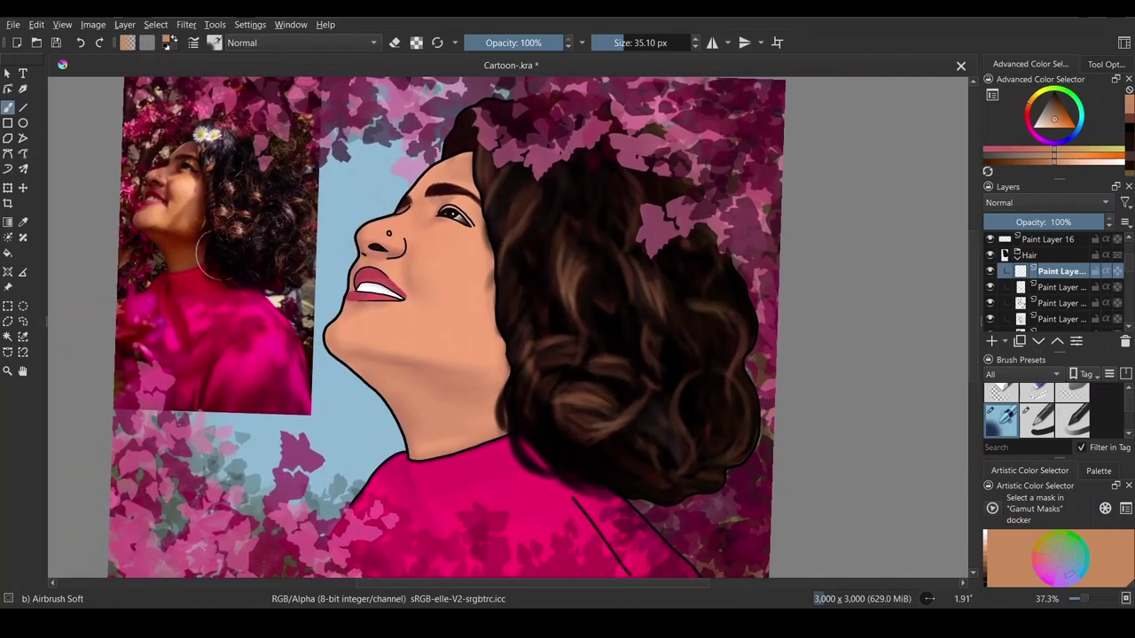
Step: Finish the curls with a light highlight and broad dark airbrush shading at 629.74 px and 69% opacity, and choose a blender brush
left_click_drag(582, 373, 616, 363)
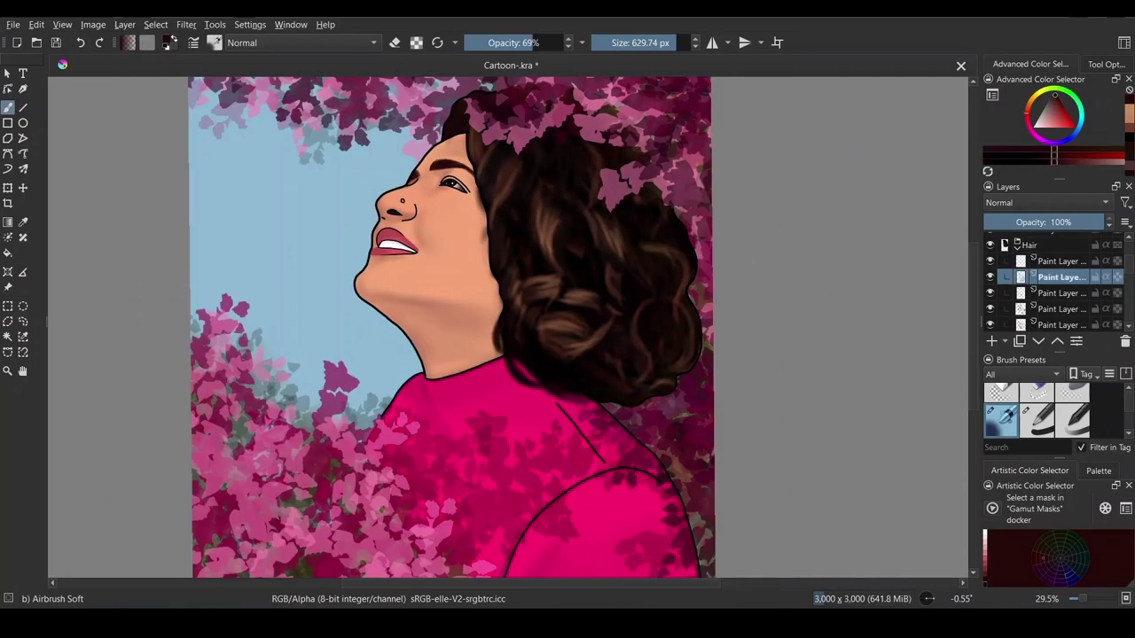
left_click(657, 219)
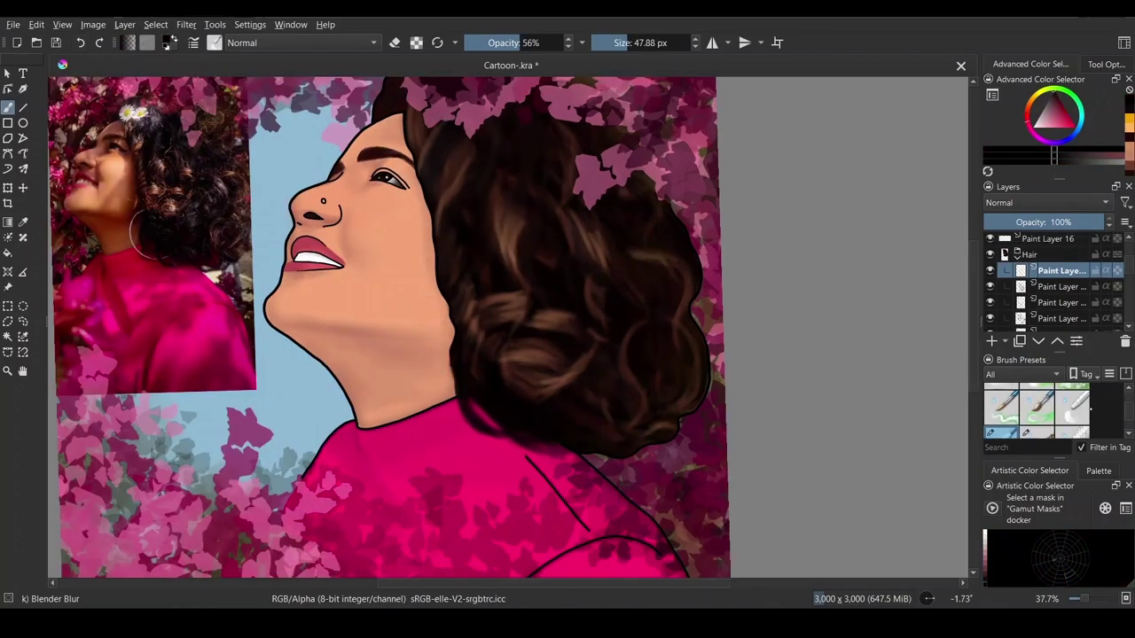
left_click(1071, 407)
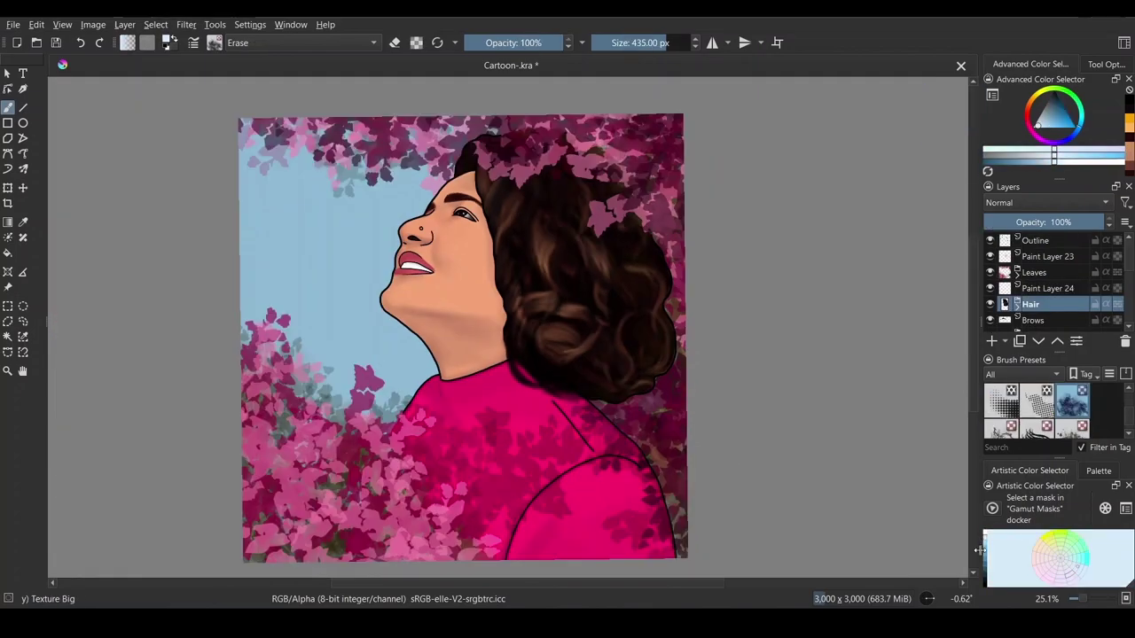
Step: Cover the sky with pale-blue cloud texture on Paint Layer 24, using the Texture Big brush at 435 px
mouse_move(261, 232)
left_mouse_down()
mouse_move(317, 157)
mouse_move(399, 168)
mouse_move(266, 240)
mouse_move(381, 230)
mouse_move(446, 210)
mouse_move(491, 310)
mouse_move(330, 240)
left_mouse_up()
scroll(523, 310, "down", 2)
scroll(523, 328, "up", 2)
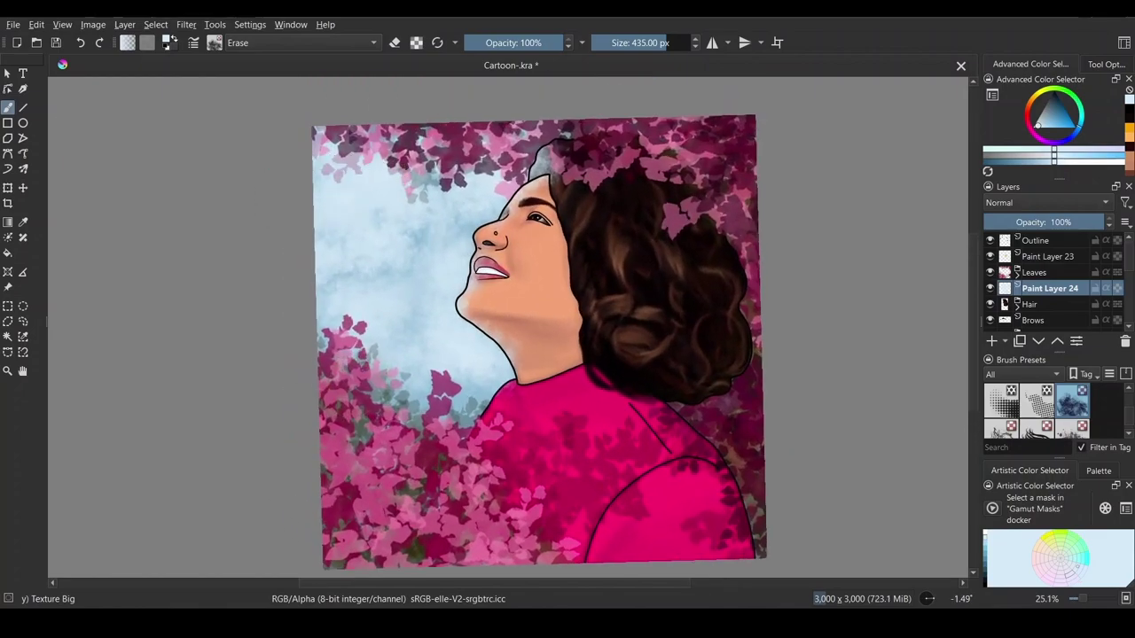
Step: Erase the cloud texture overlapping the hairline, face and lips with the Eraser Circle brush at 78.73 px
scroll(1037, 409, "up", 5)
left_click(1002, 401)
scroll(532, 222, "up", 4)
left_click(633, 43)
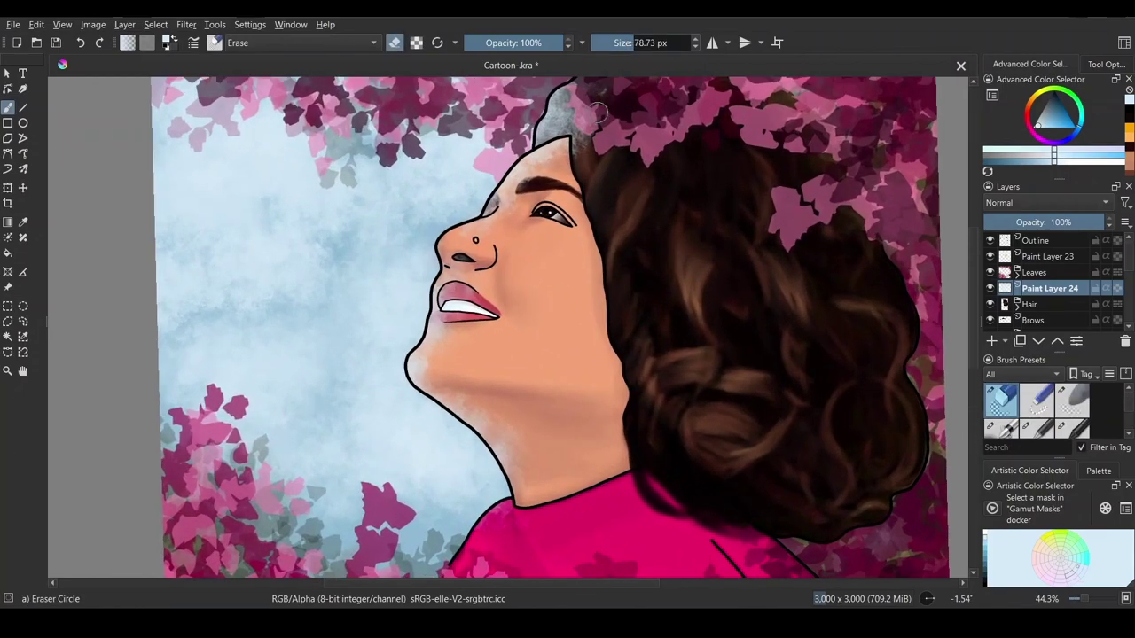
mouse_move(593, 146)
left_mouse_down()
mouse_move(543, 142)
mouse_move(558, 97)
mouse_move(510, 182)
left_mouse_up()
mouse_move(482, 218)
left_mouse_down()
mouse_move(465, 291)
mouse_move(443, 319)
mouse_move(444, 273)
mouse_move(455, 314)
left_mouse_up()
scroll(456, 314, "down", 1)
scroll(456, 268, "up", 1)
mouse_move(433, 227)
left_mouse_down()
mouse_move(413, 295)
mouse_move(422, 269)
mouse_move(410, 280)
mouse_move(417, 307)
mouse_move(408, 290)
mouse_move(484, 358)
mouse_move(520, 431)
mouse_move(516, 354)
mouse_move(458, 322)
left_mouse_up()
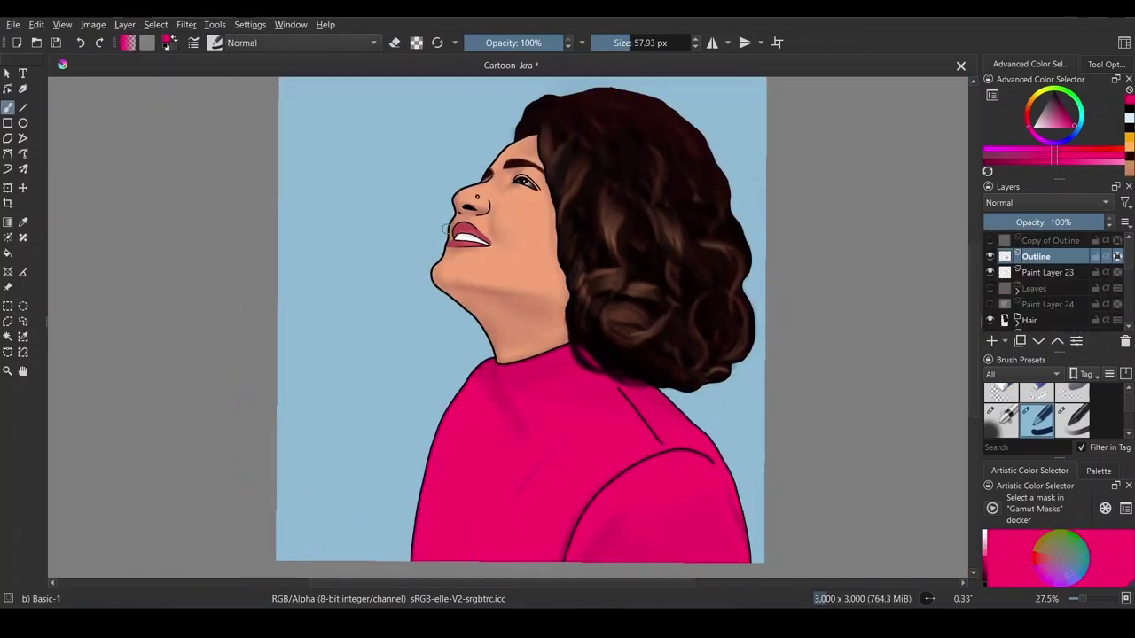
Step: Undo the last outline stroke and recolour the neck, jaw and face contour dark brown with Basic-1 on the Outline layer
left_click(81, 42)
scroll(423, 233, "up", 2)
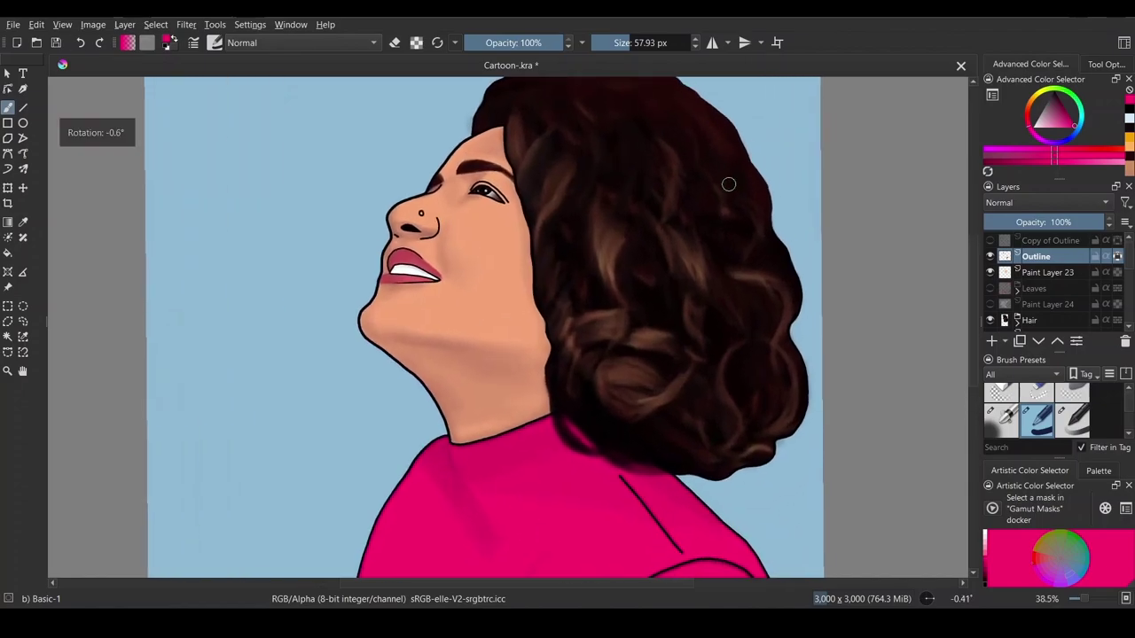
mouse_move(466, 448)
left_mouse_down()
mouse_move(375, 284)
mouse_move(408, 258)
mouse_move(397, 278)
mouse_move(455, 178)
mouse_move(511, 160)
left_mouse_up()
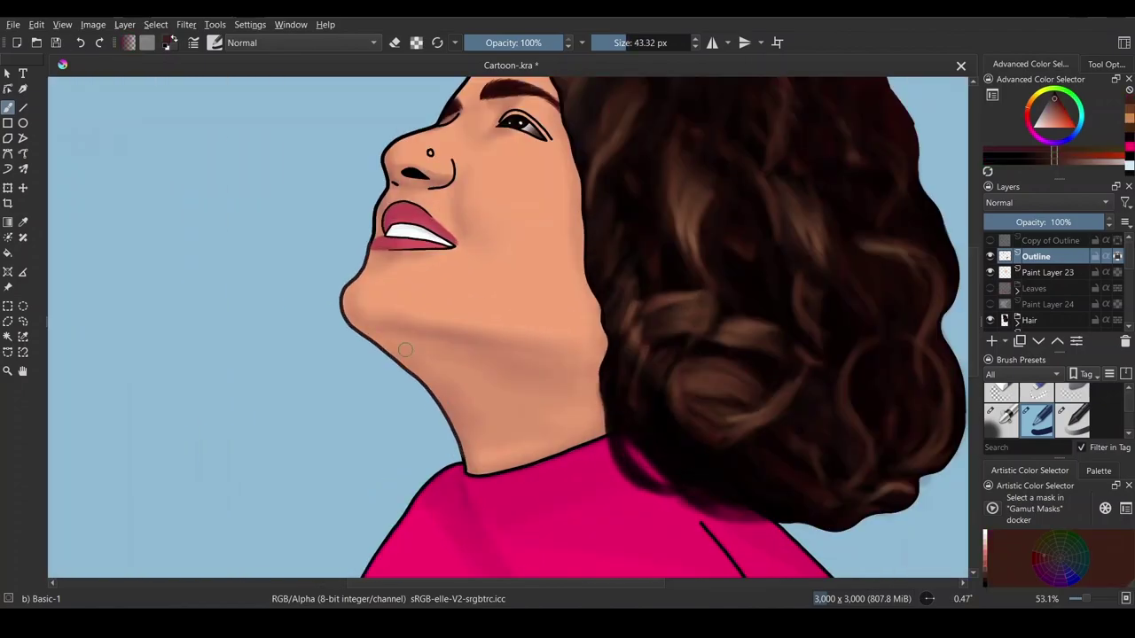
scroll(407, 260, "up", 1)
scroll(510, 160, "up", 1)
Step: Set the brush to 20.54 px and recolour the nose, eye and lip lines dark brown
left_click(611, 44)
left_click_drag(611, 44, 618, 43)
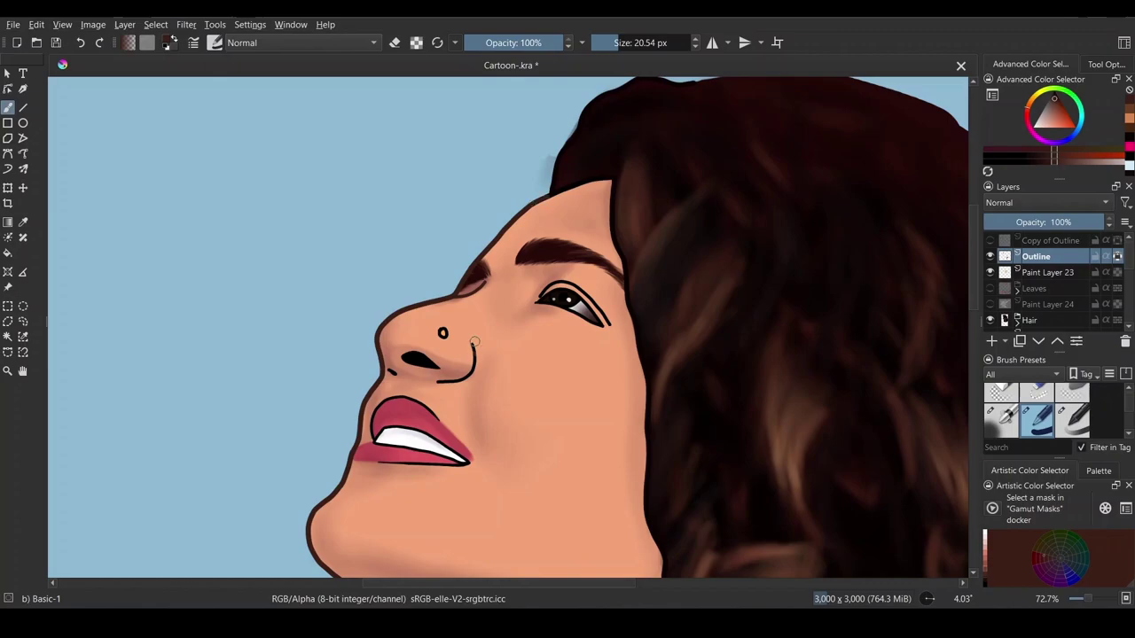
left_click_drag(473, 343, 439, 382)
scroll(367, 317, "up", 1)
scroll(367, 317, "up", 1)
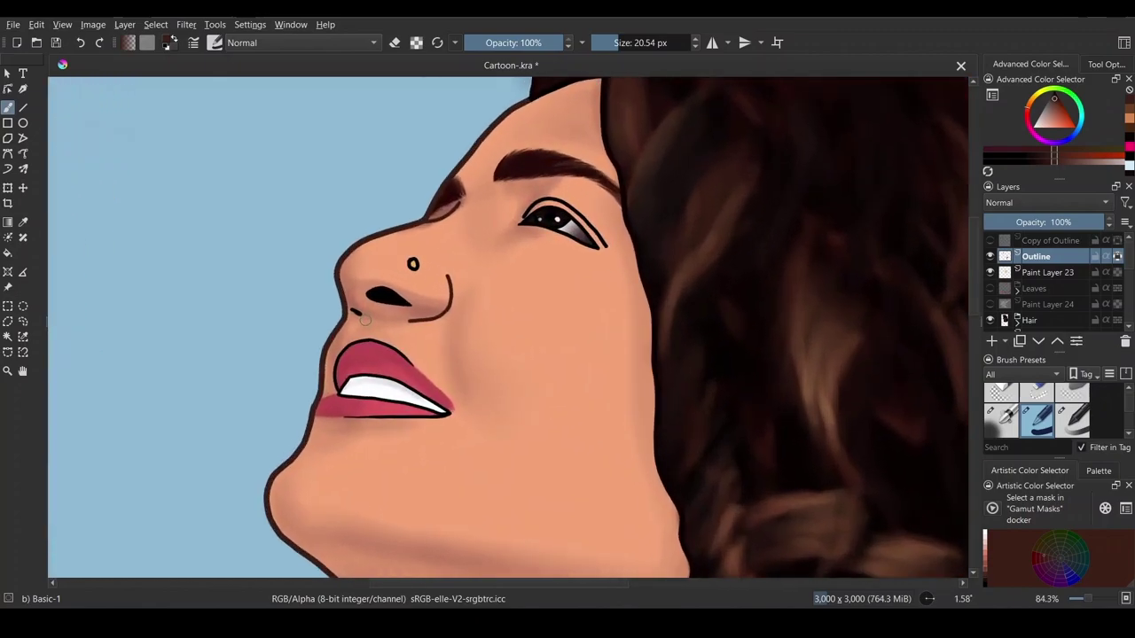
scroll(365, 320, "up", 1)
left_click_drag(507, 201, 589, 226)
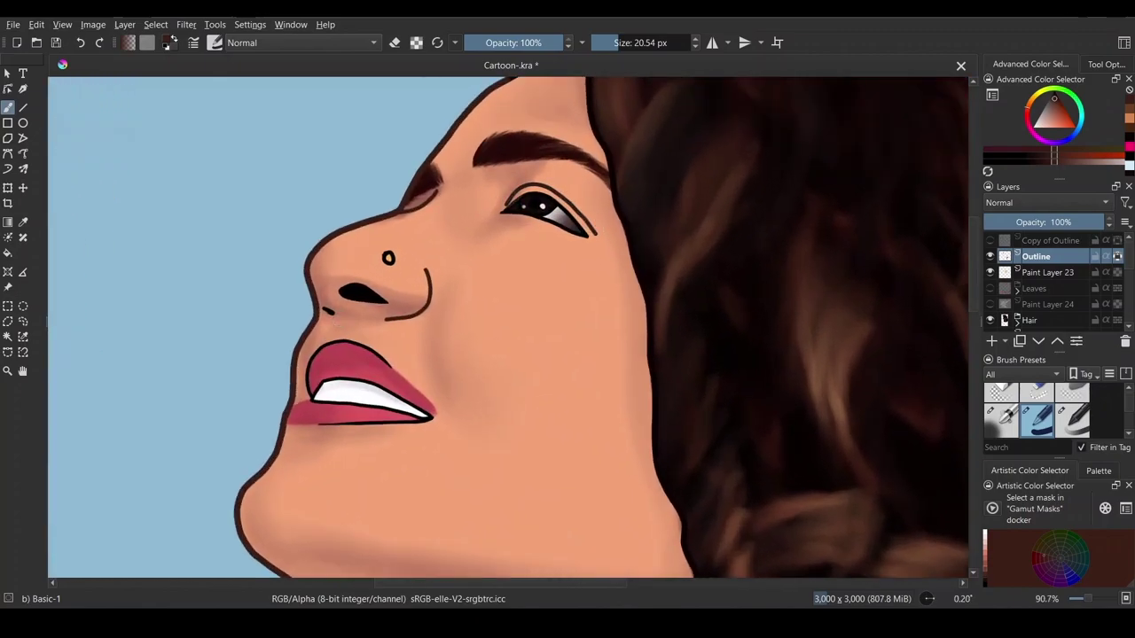
scroll(568, 225, "down", 3)
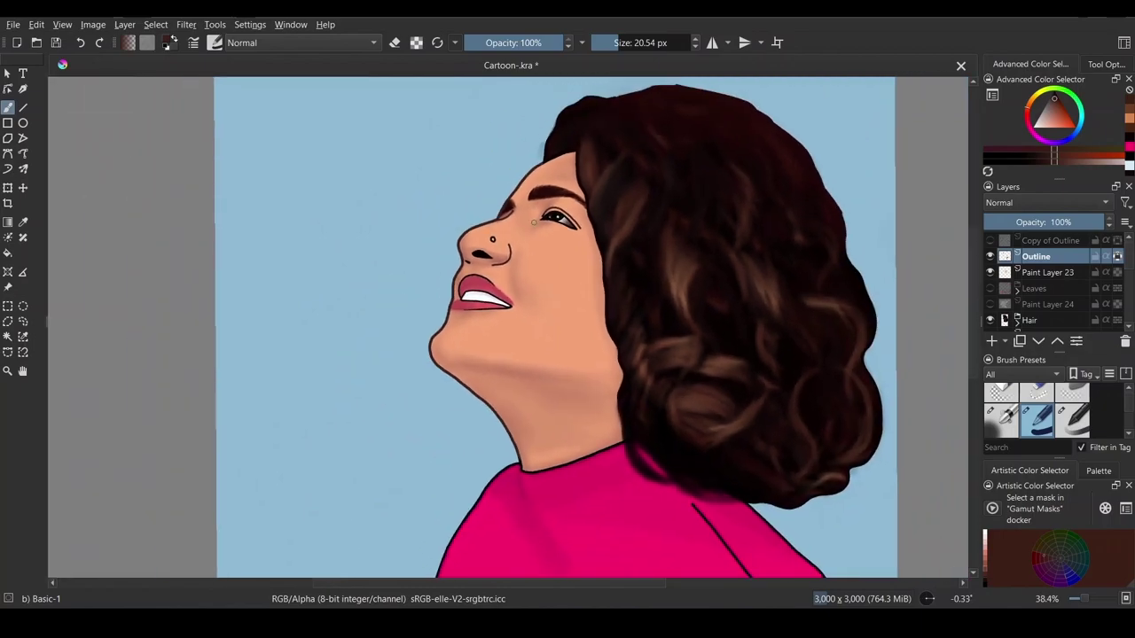
left_click_drag(533, 222, 655, 185)
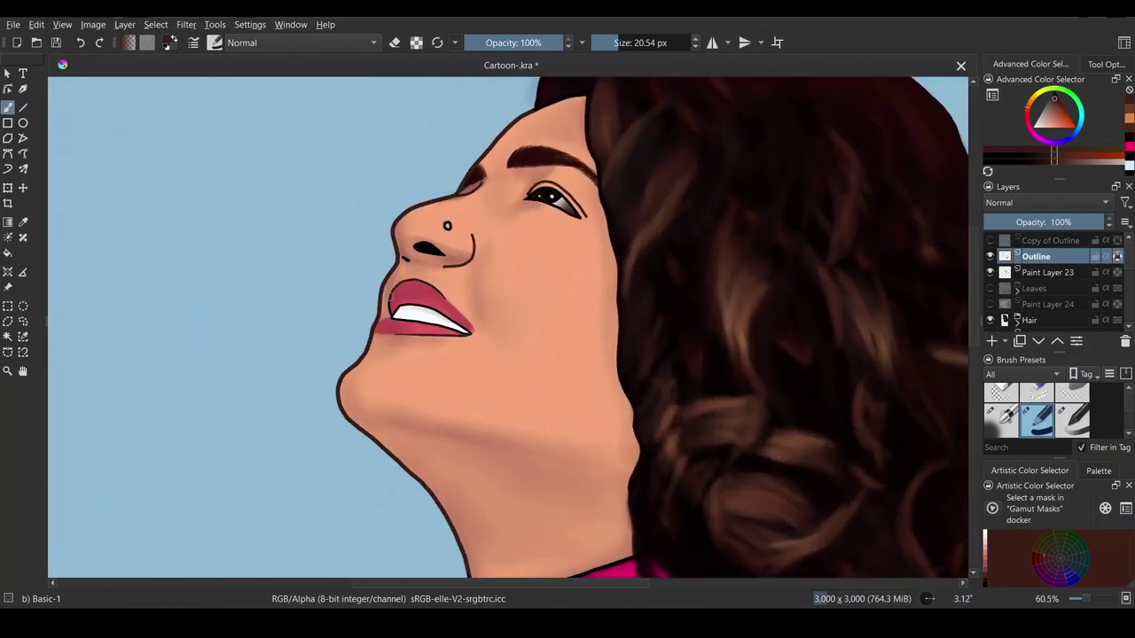
left_click_drag(390, 298, 388, 310)
scroll(507, 328, "down", 1)
Step: Sample the shirt's pink, darken it to deep magenta, and recolour the collar outline with a 41.16 px brush
left_click(23, 222)
left_click(512, 313)
left_click(7, 107)
left_click_drag(600, 220, 516, 256)
left_click(80, 43)
left_click(1062, 105)
left_click(626, 42)
left_click(80, 43)
left_click_drag(592, 226, 536, 249)
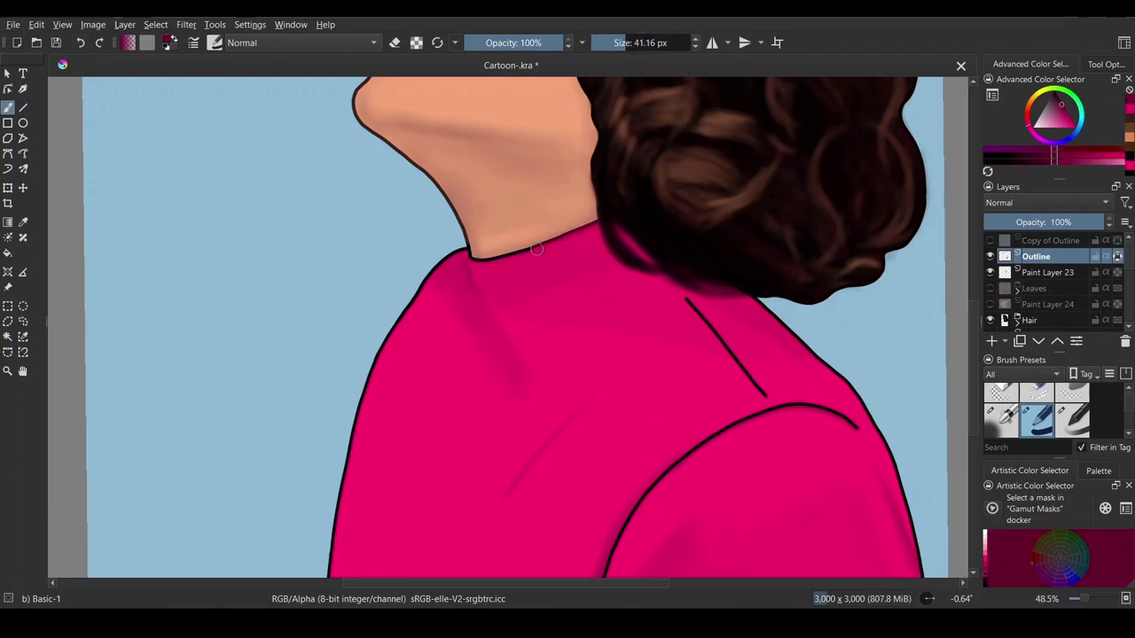
Step: Recolour the shirt's front edge and the curved sleeve line deep magenta at 41.16 px
mouse_move(459, 247)
left_mouse_down()
mouse_move(390, 333)
mouse_move(329, 577)
left_mouse_up()
scroll(507, 328, "down", 1)
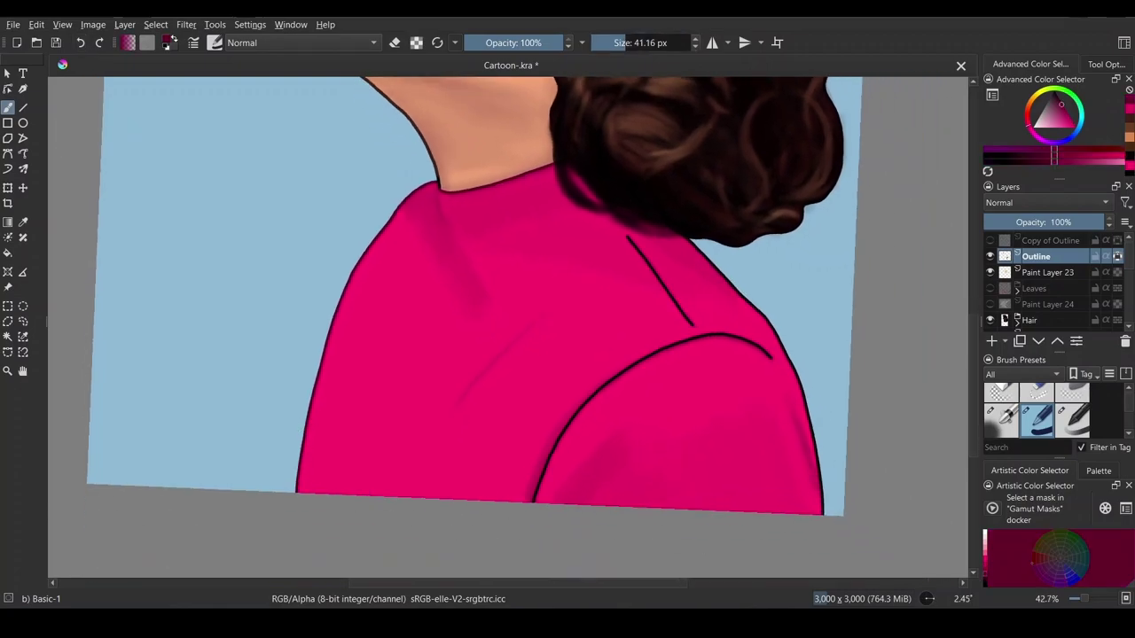
left_click_drag(533, 501, 606, 388)
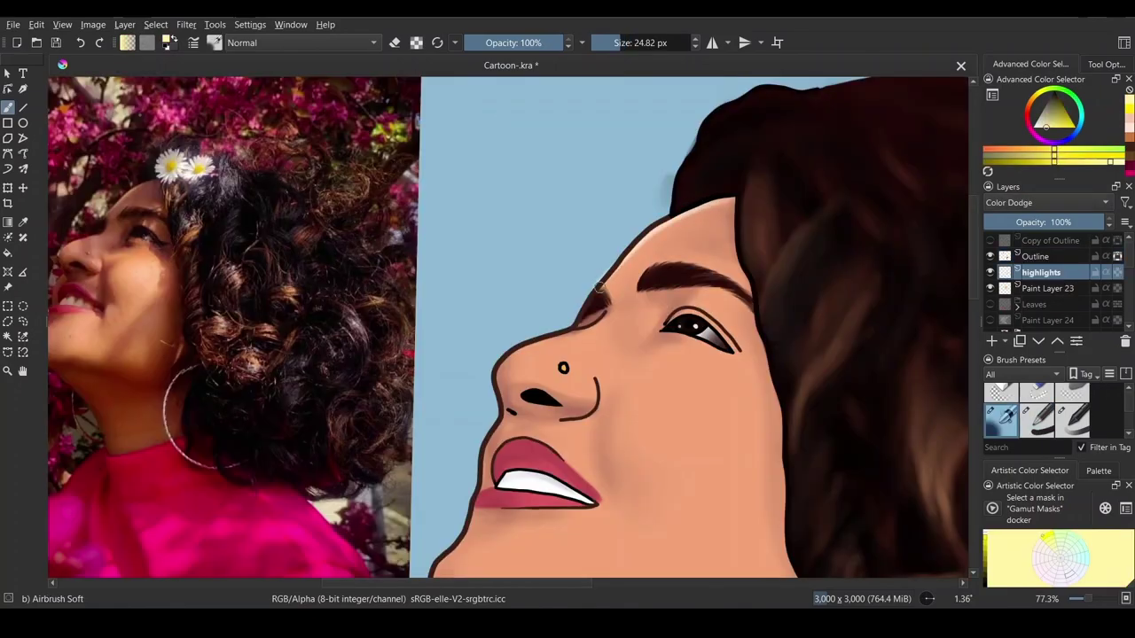
Step: Airbrush pale-yellow highlights on the cheek below the eye on the Color Dodge layer, adjusting the brush size
scroll(508, 328, "down", 3)
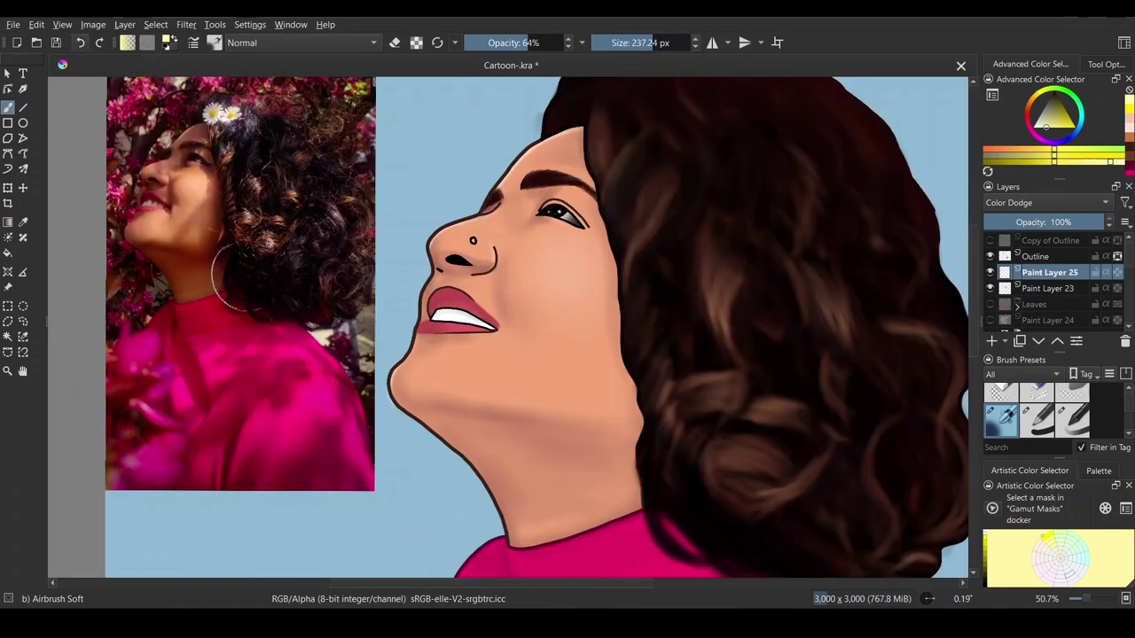
left_click(637, 42)
left_click_drag(571, 265, 603, 267)
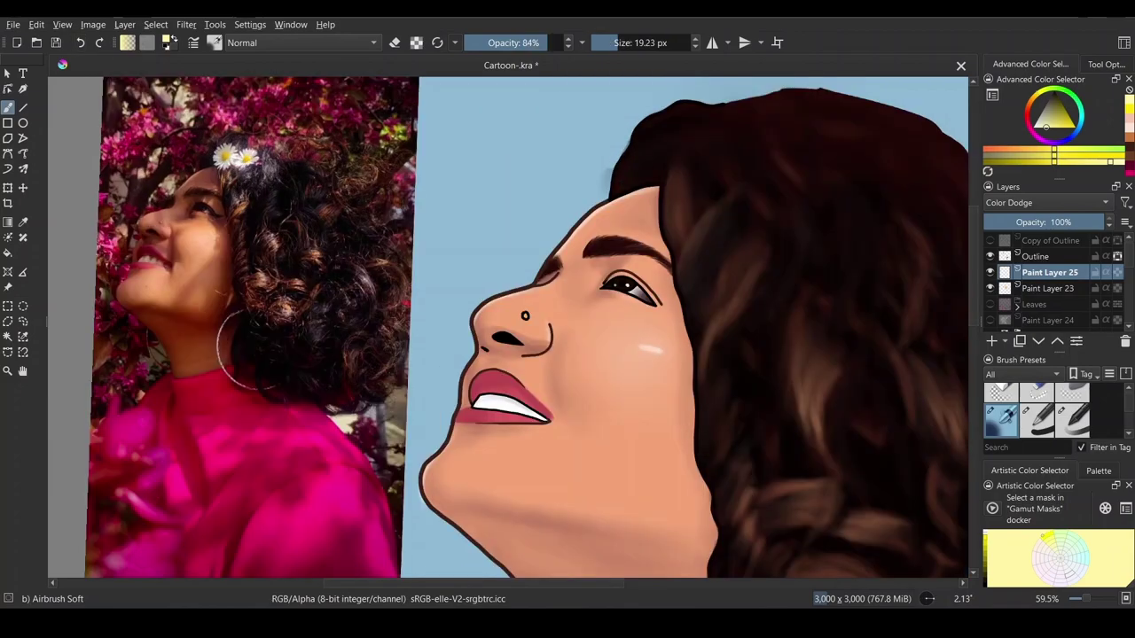
scroll(672, 352, "up", 2)
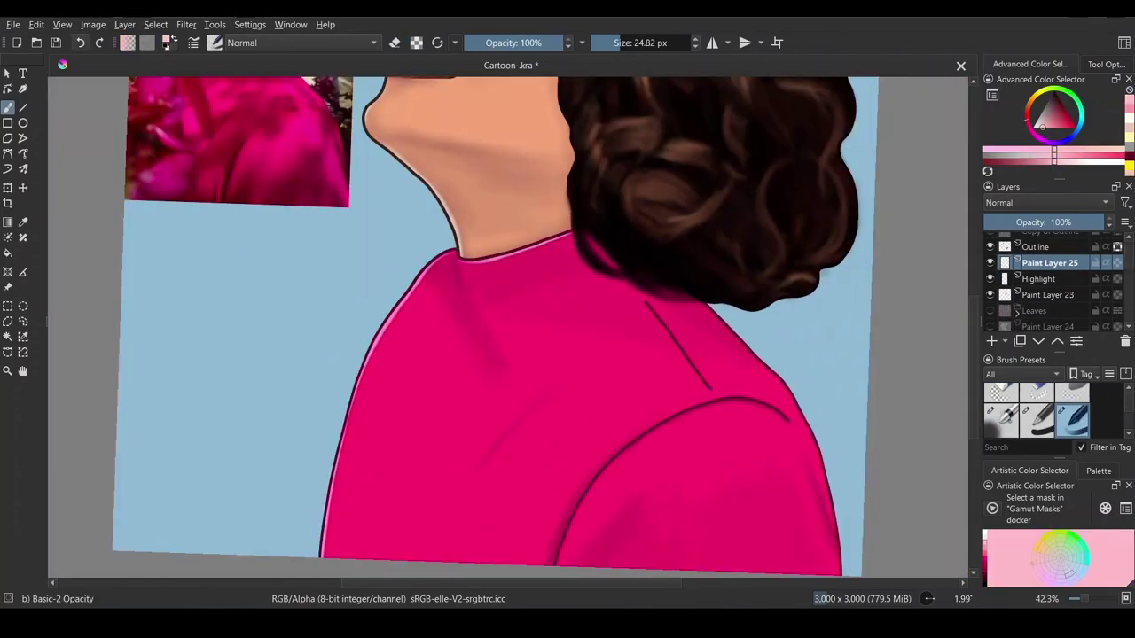
Step: Paint a medium-pink highlight along the shirt's chest fold with Basic-2 Opacity at 24.82 px, and try one on the sleeve
left_click(81, 43)
left_click_drag(547, 398, 484, 468)
left_click(1058, 128)
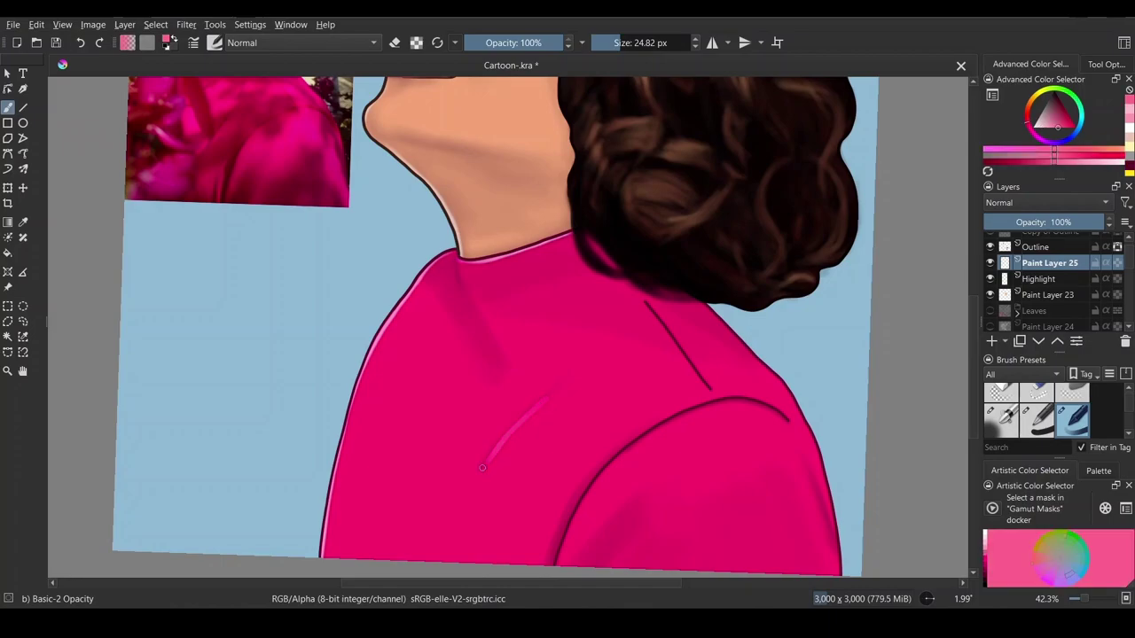
mouse_move(655, 435)
left_mouse_down()
mouse_move(556, 566)
mouse_move(584, 500)
mouse_move(558, 564)
left_mouse_up()
left_click(80, 42)
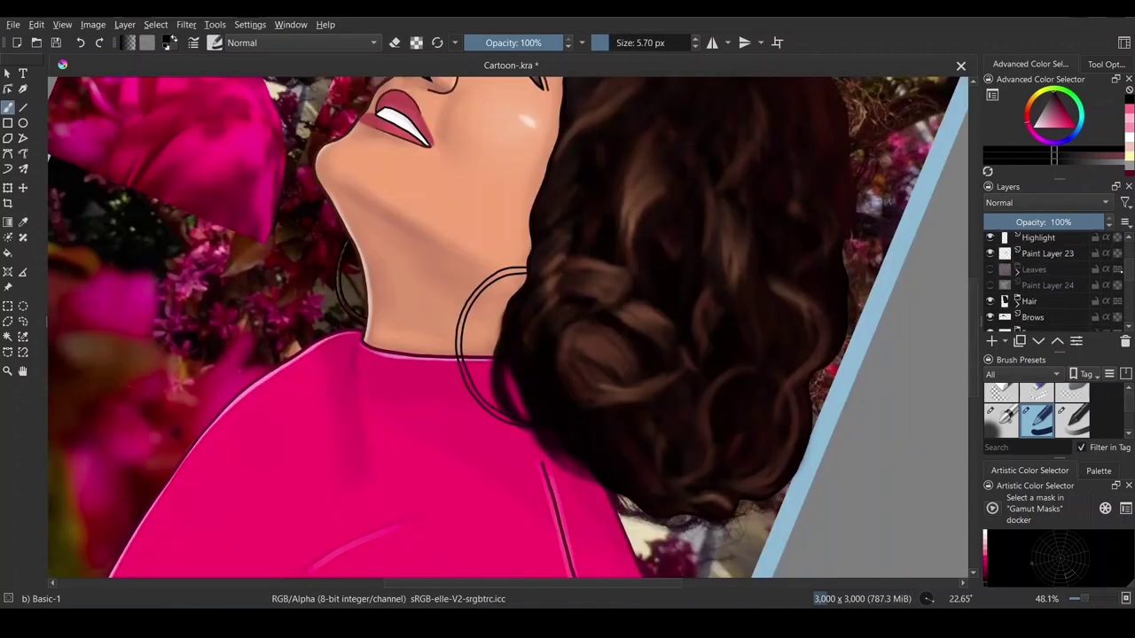
Step: Fill the near hoop earring with light grey at 15.63 px on a new layer beneath the Ear-ring line art
key("Insert")
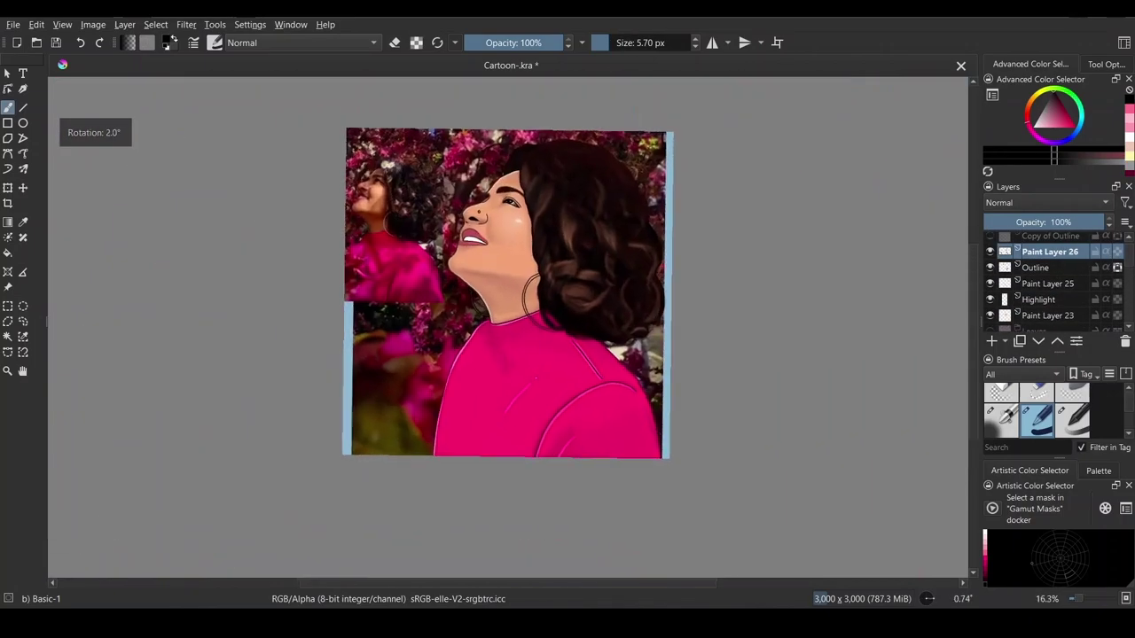
scroll(505, 293, "up", 2)
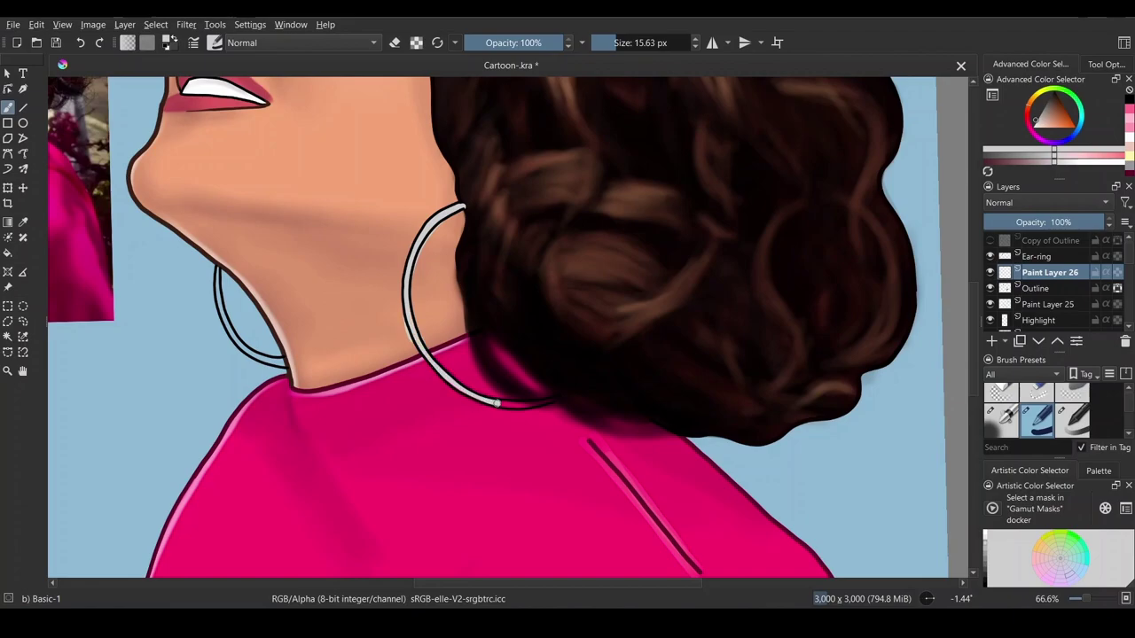
left_click_drag(496, 403, 557, 401)
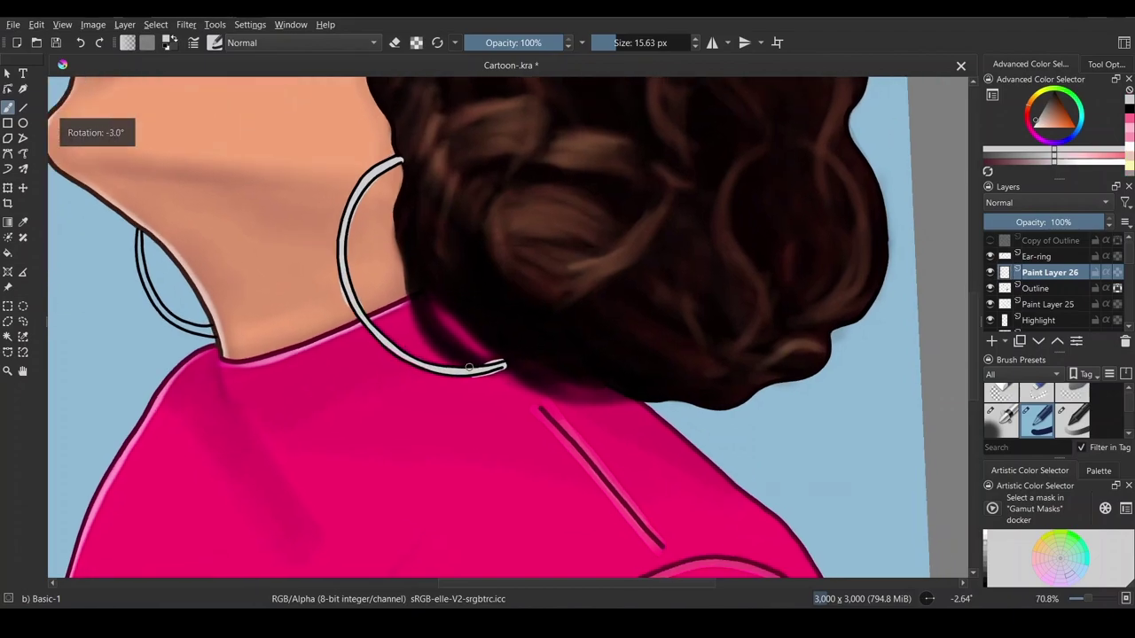
scroll(467, 272, "up", 2)
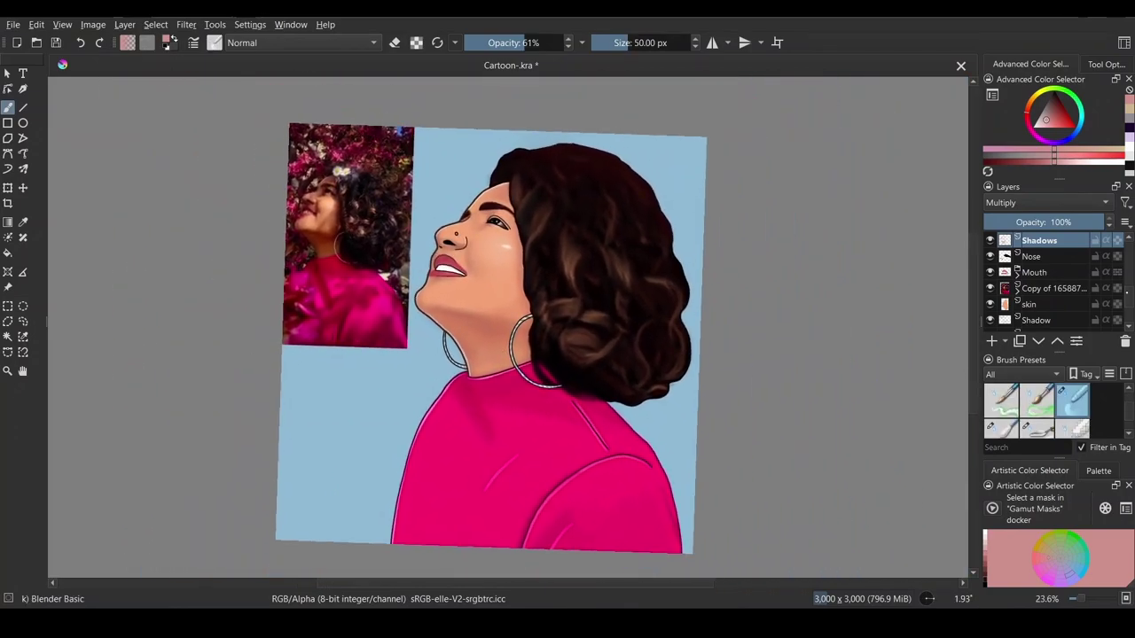
Step: Airbrush pale peach highlights on the front and outer curls at 24.82 px and 95% opacity on Paint Layer 27
left_click_drag(1127, 293, 1131, 270)
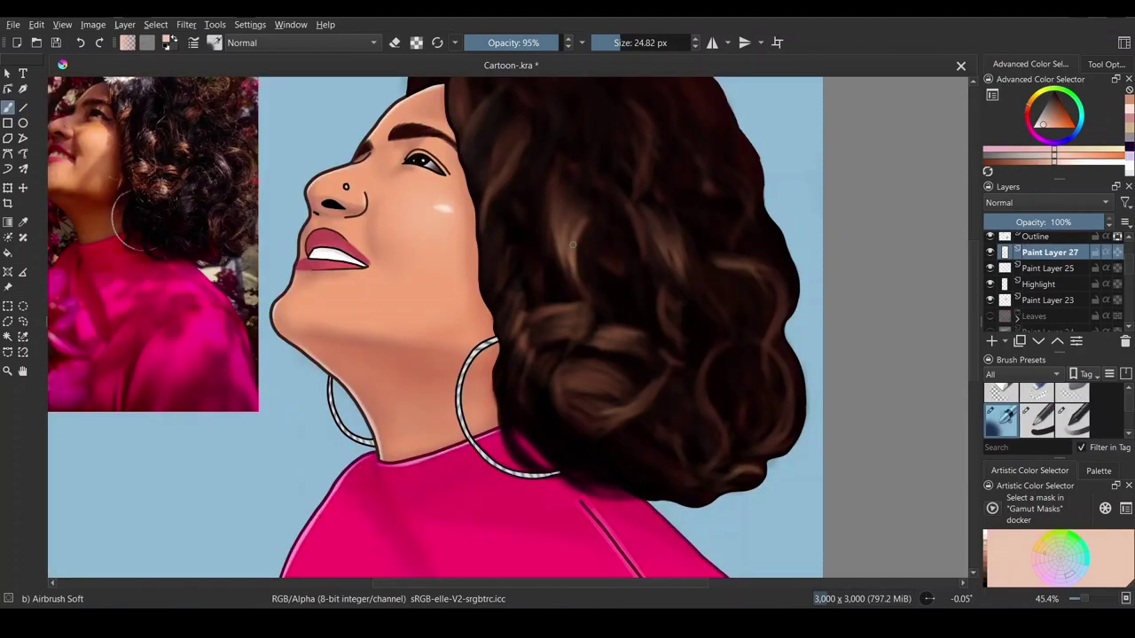
mouse_move(571, 321)
left_mouse_down()
mouse_move(581, 312)
mouse_move(576, 333)
left_mouse_up()
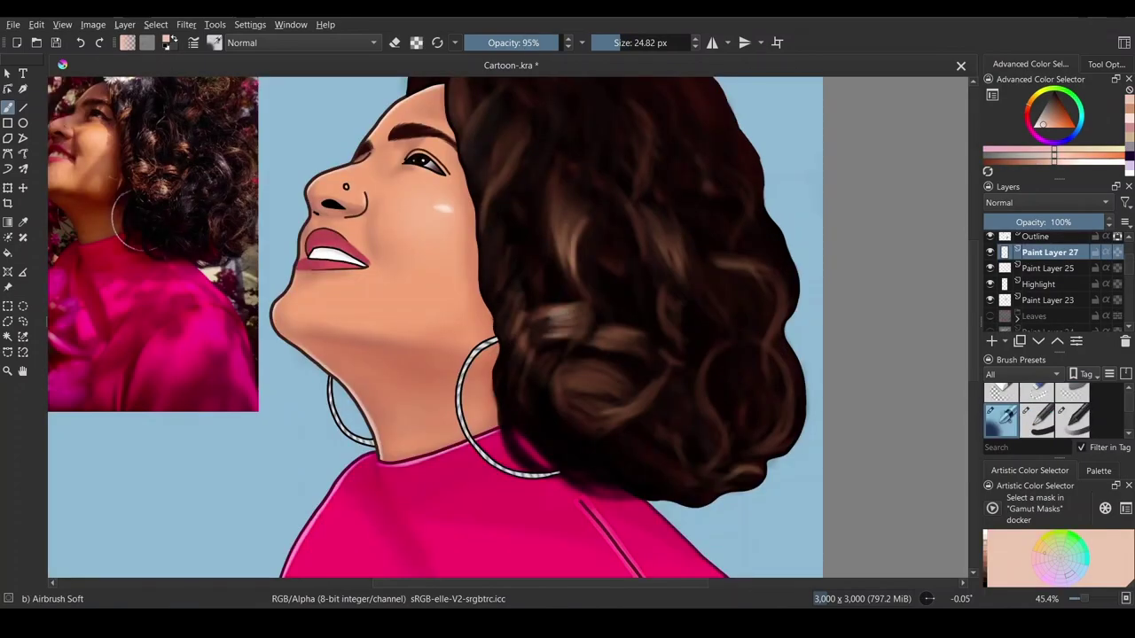
left_click_drag(605, 389, 633, 382)
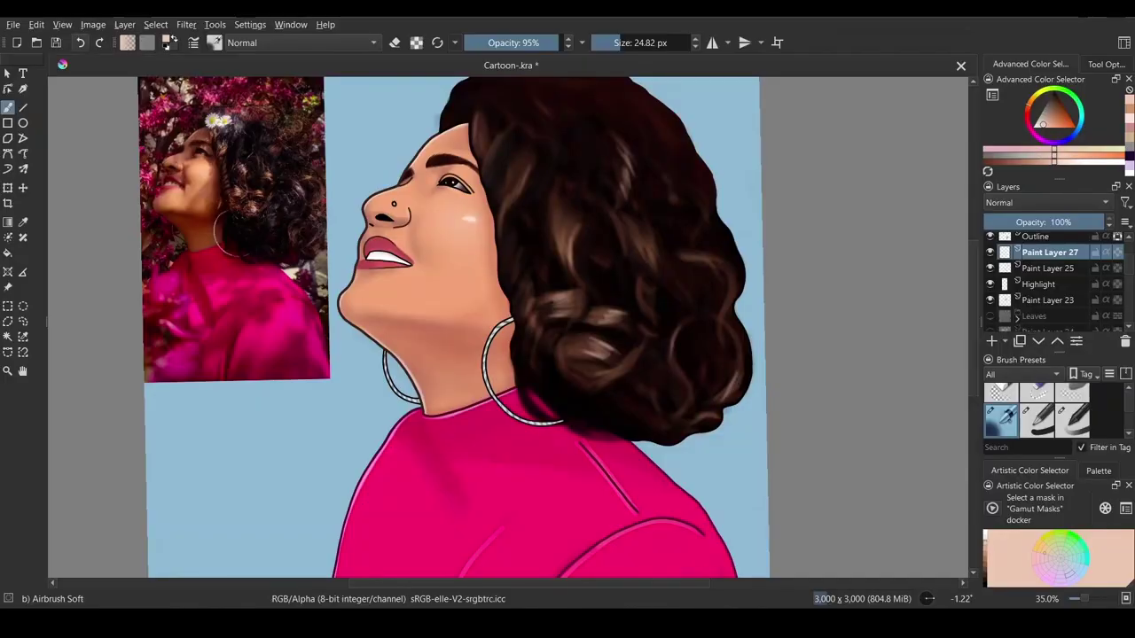
left_click_drag(688, 258, 728, 268)
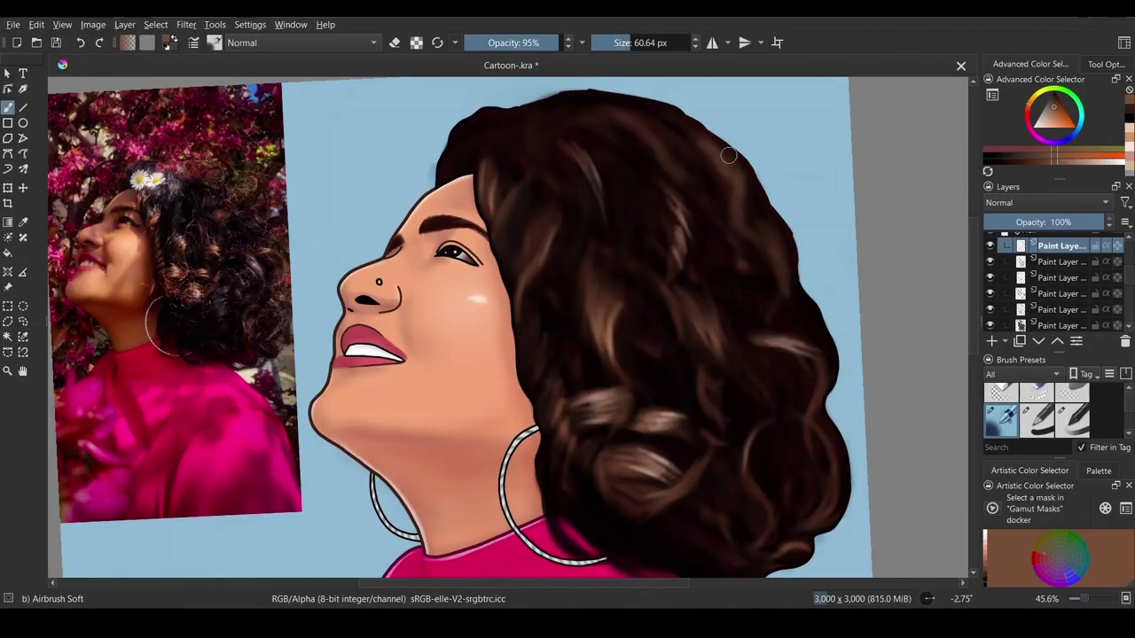
Step: Enlarge the brown airbrush by four size steps for strands on the Hair group's top layer
key("bracketright")
key("bracketright")
key("bracketright")
key("bracketright")
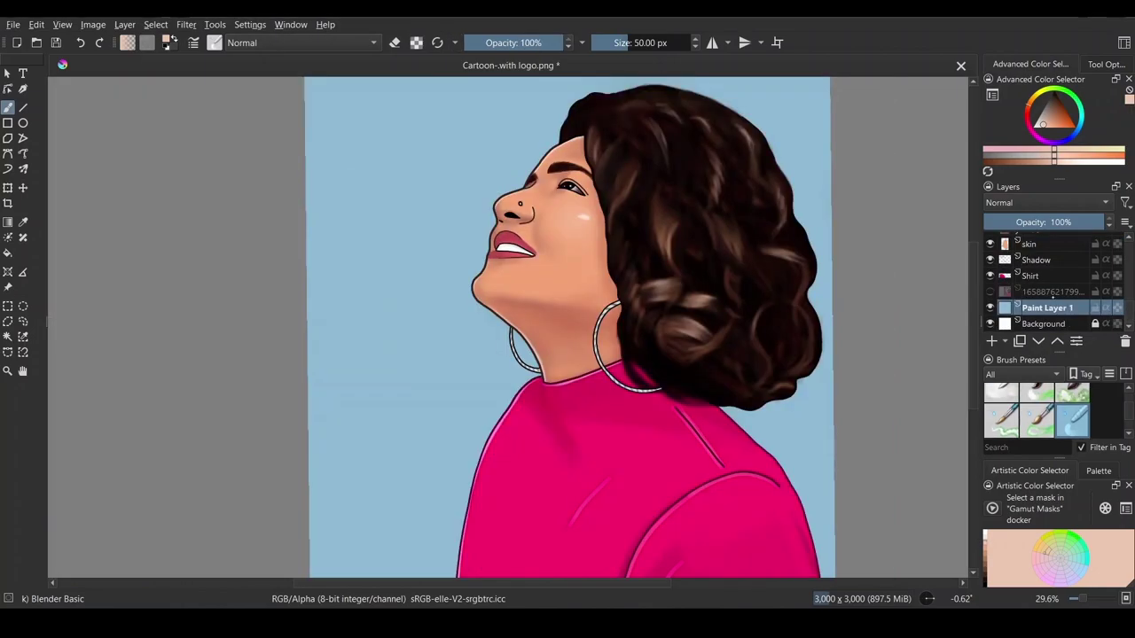
Step: Add a layer above the blue background layer and paint a white border along the front of the figure
left_click(991, 341)
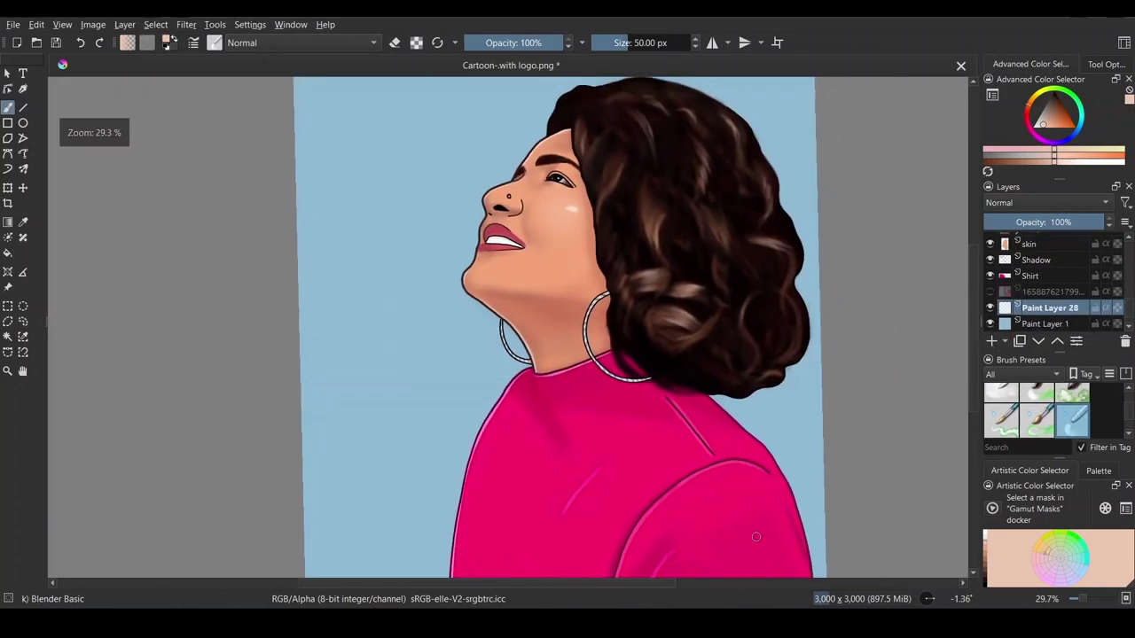
scroll(1037, 410, "up", 5)
mouse_move(535, 112)
left_mouse_down()
mouse_move(478, 180)
mouse_move(451, 254)
mouse_move(485, 321)
mouse_move(494, 383)
mouse_move(450, 449)
mouse_move(427, 570)
left_mouse_up()
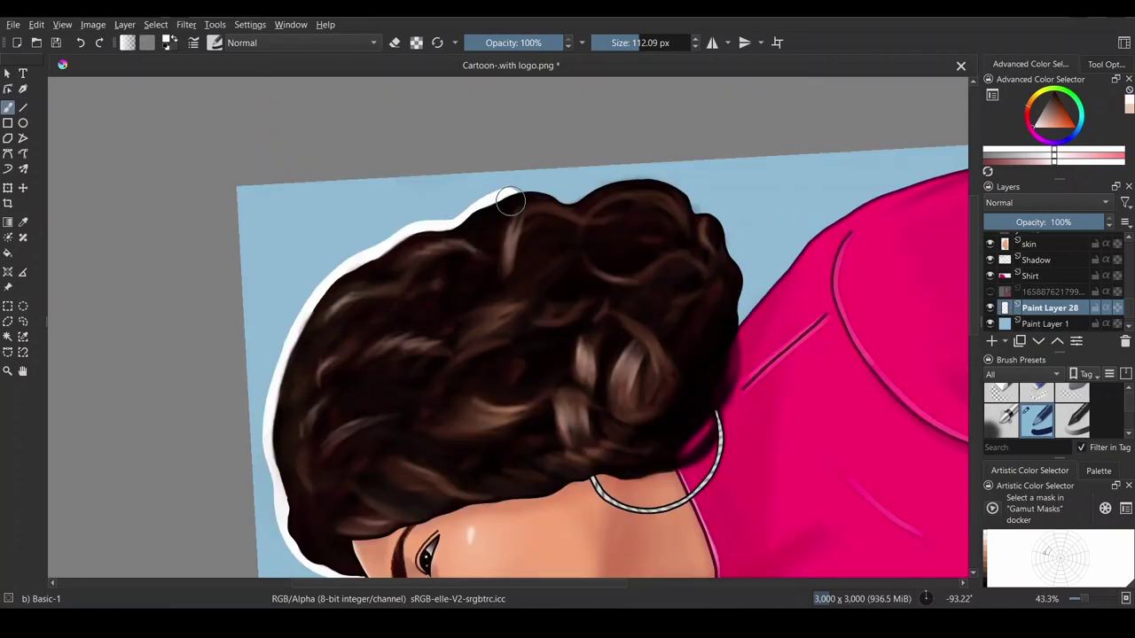
Step: Continue the white border around the hair, shoulder and back of the shirt with Basic-1 at 112.09 px
mouse_move(508, 203)
left_mouse_down()
mouse_move(567, 208)
mouse_move(621, 188)
mouse_move(673, 195)
mouse_move(710, 222)
mouse_move(733, 305)
mouse_move(751, 324)
mouse_move(801, 268)
left_mouse_up()
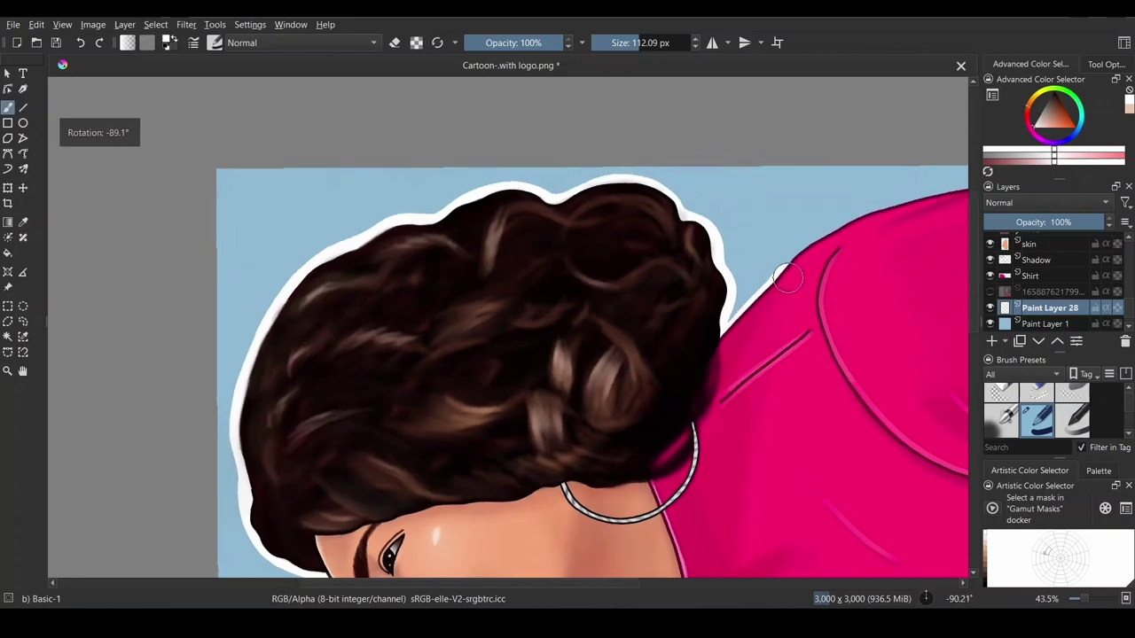
left_click_drag(519, 377, 642, 265)
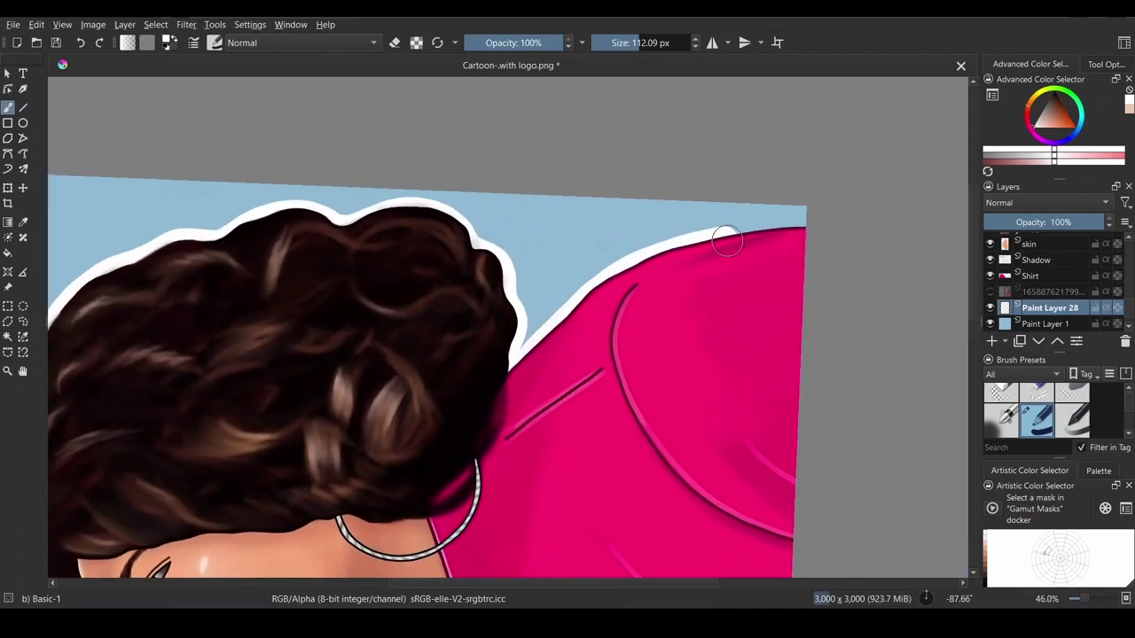
left_click_drag(727, 241, 809, 228)
scroll(497, 319, "down", 4)
scroll(496, 310, "up", 4)
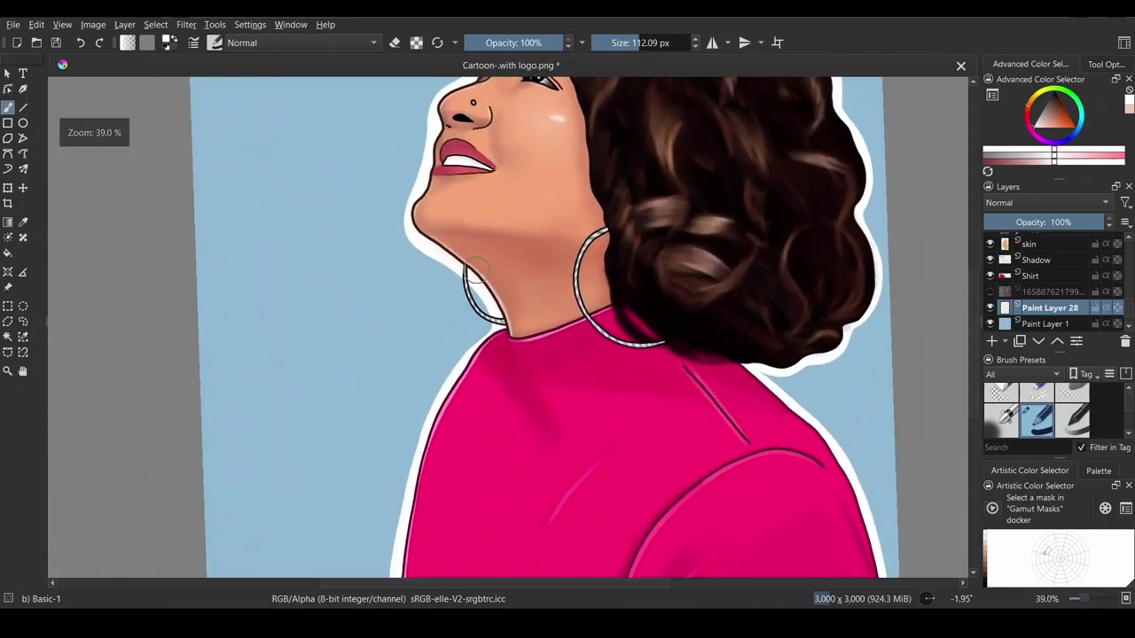
Step: Paint a dark brown shadow behind the figure's white border on Paint Layer 29 in Burn mode at 169.65 px and lower the layer's opacity
scroll(496, 373, "down", 4)
scroll(497, 373, "up", 2)
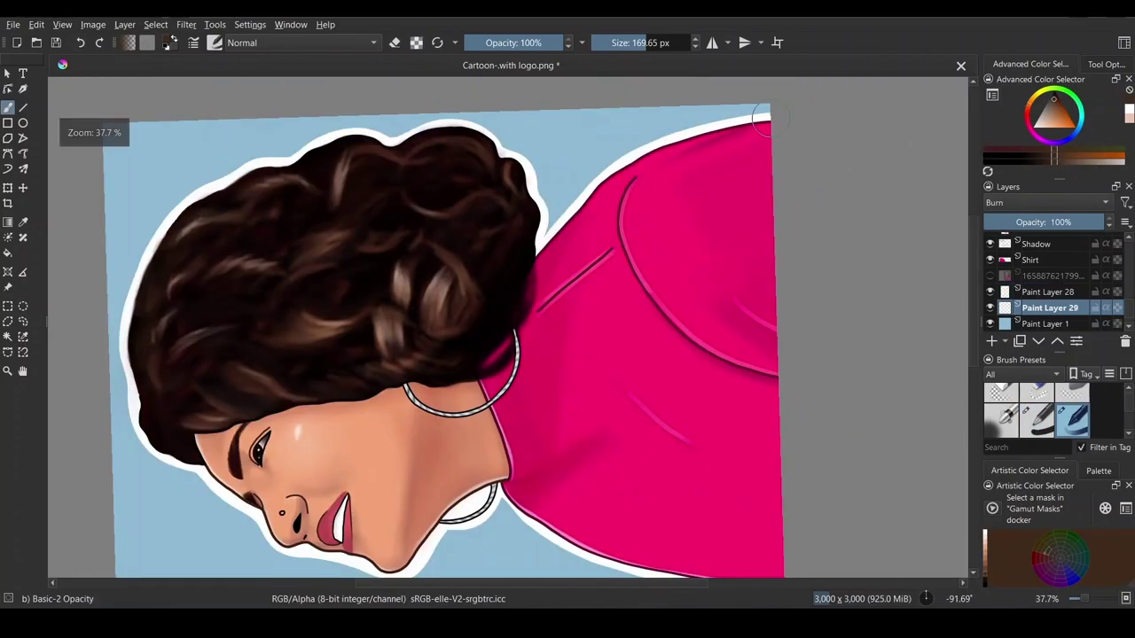
mouse_move(753, 115)
left_mouse_down()
mouse_move(631, 157)
mouse_move(551, 238)
mouse_move(514, 162)
mouse_move(456, 130)
mouse_move(379, 147)
mouse_move(348, 140)
mouse_move(226, 179)
mouse_move(180, 209)
mouse_move(133, 306)
mouse_move(144, 422)
mouse_move(173, 461)
left_mouse_up()
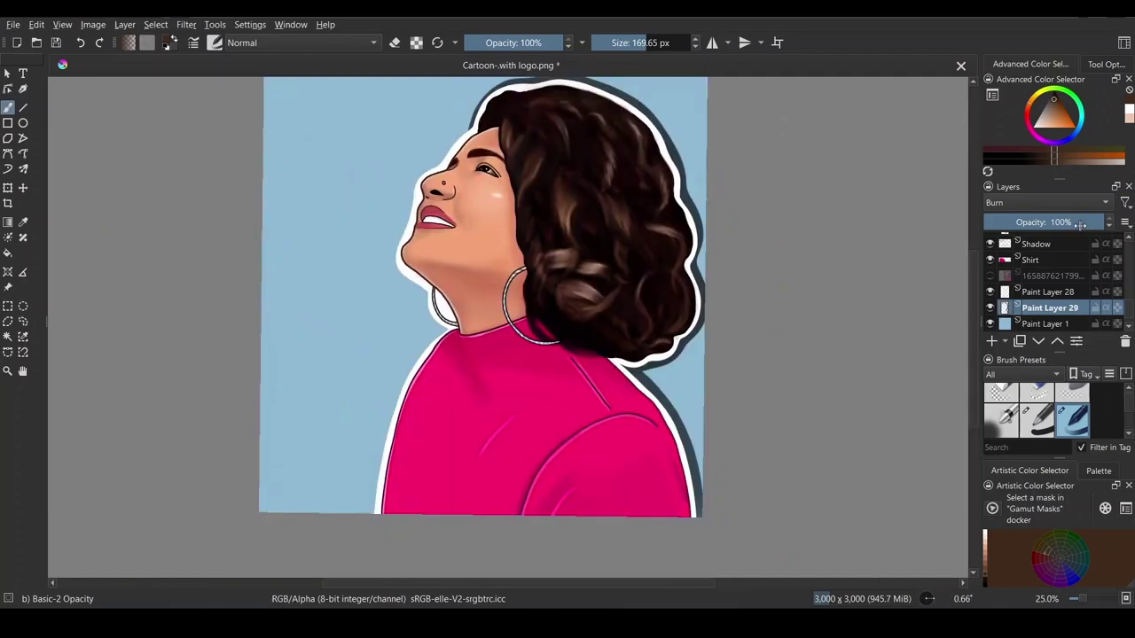
left_click(1064, 222)
mouse_move(1064, 223)
left_mouse_down()
mouse_move(1020, 223)
mouse_move(1099, 222)
mouse_move(1043, 225)
left_mouse_up()
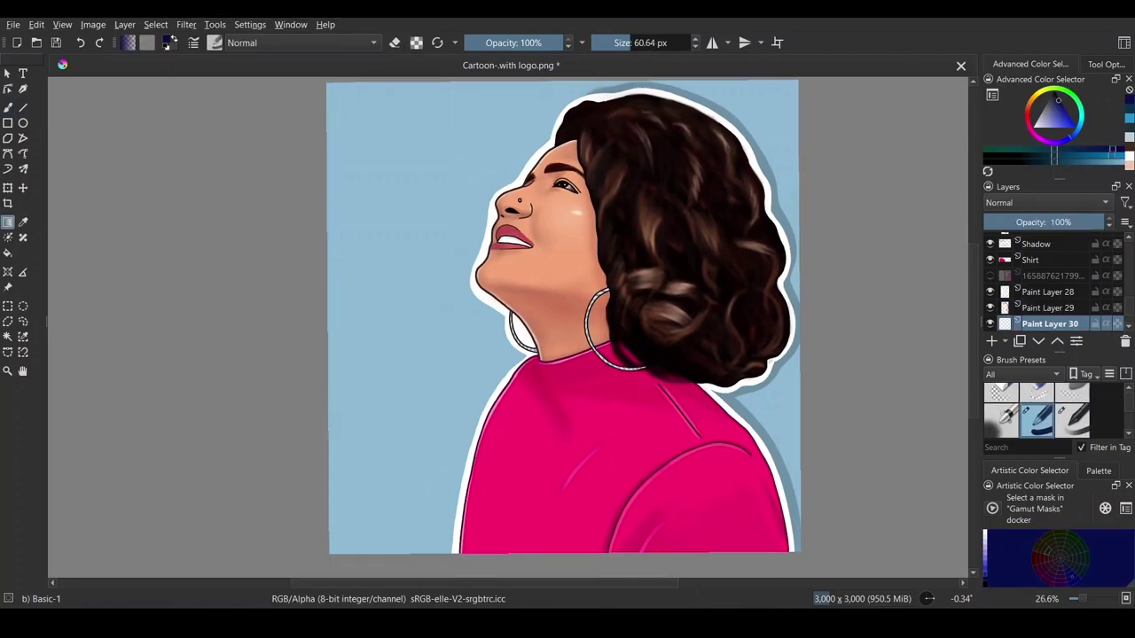
Step: Apply a dark blue gradient at 65% opacity from the background's lower-left corner toward the figure on Paint Layer 30, replacing the first attempt
left_click_drag(336, 546, 444, 408)
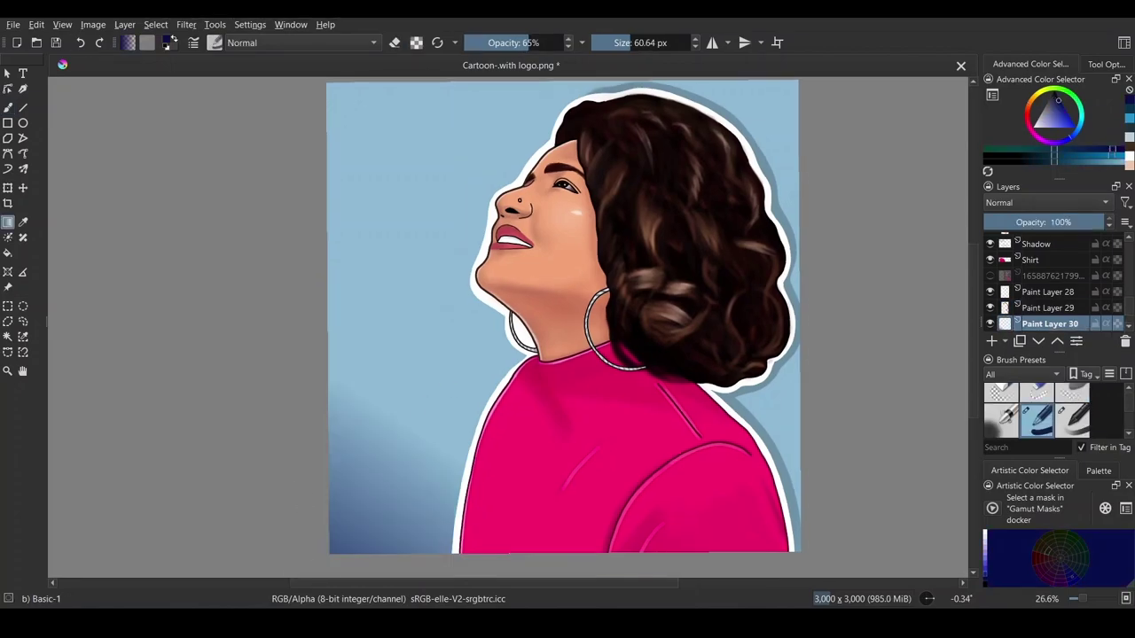
left_click(81, 42)
left_click_drag(339, 521, 461, 315)
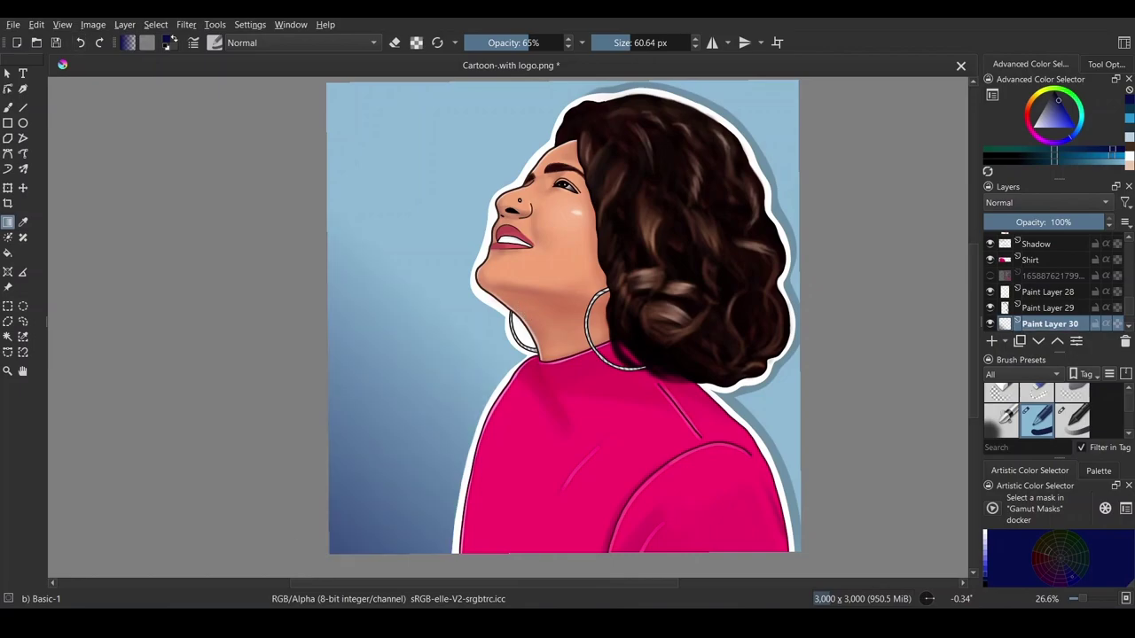
scroll(567, 321, "down", 3)
scroll(585, 323, "up", 3)
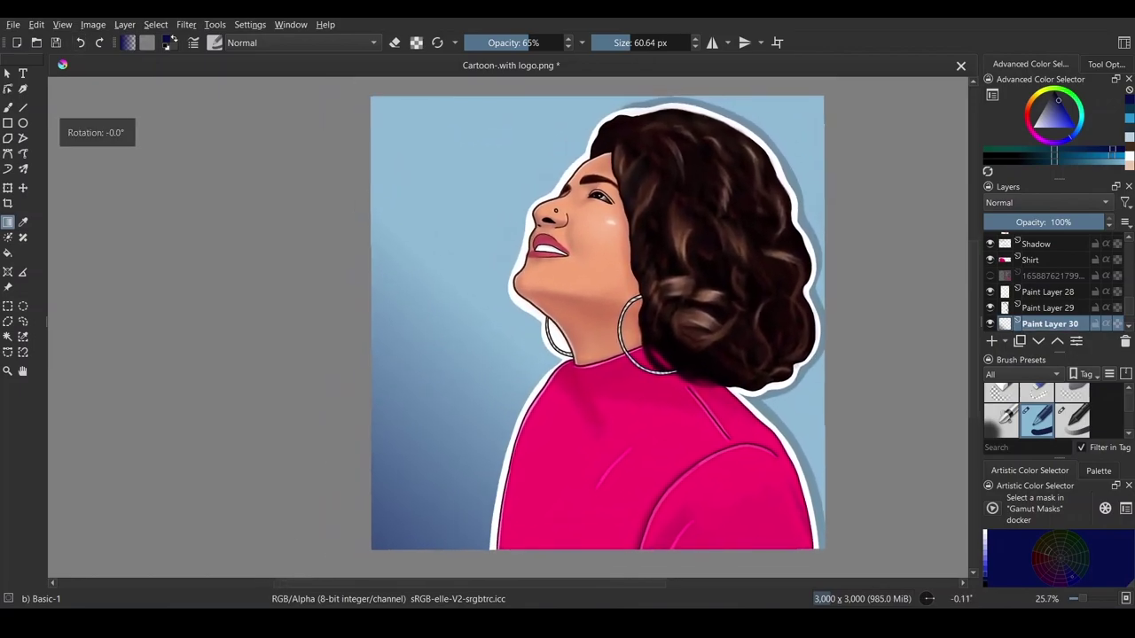
Step: Transform the dark blue gradient on Paint Layer 30, enlarging it past the canvas edge and shifting it down toward the lower-left corner
left_click(7, 188)
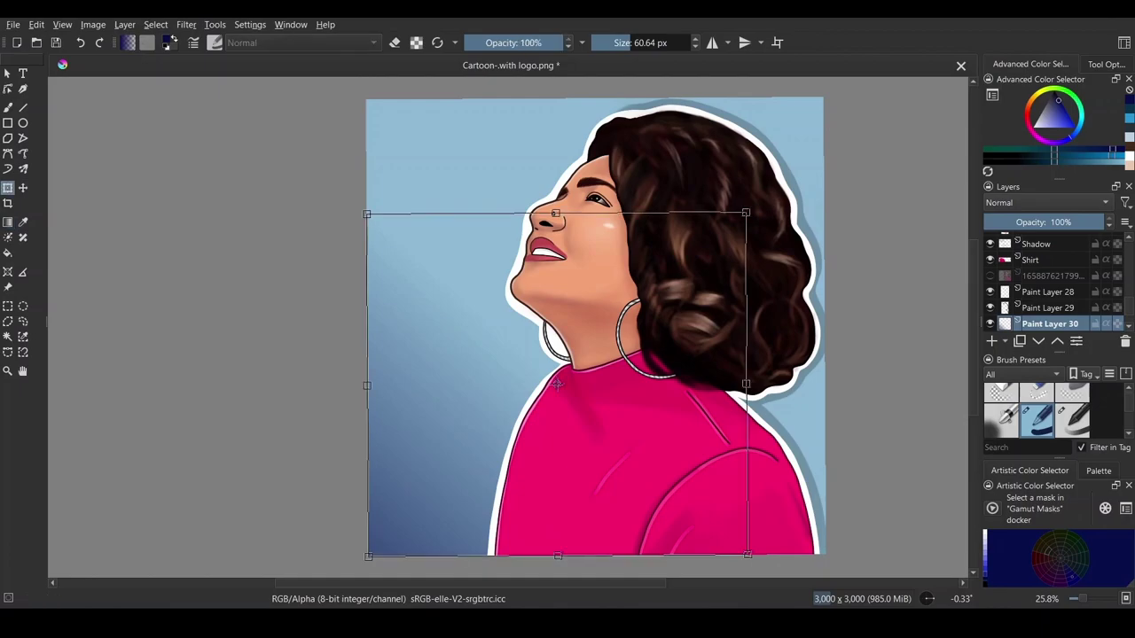
scroll(567, 321, "down", 2)
mouse_move(606, 474)
left_mouse_down()
mouse_move(648, 465)
mouse_move(572, 468)
left_mouse_up()
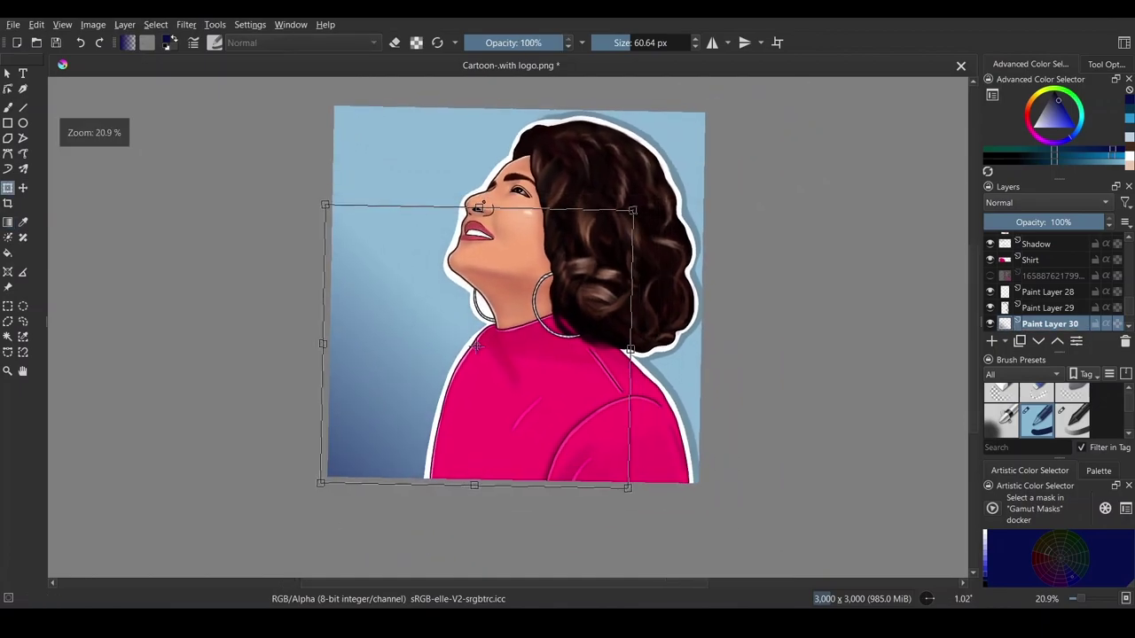
key("Return")
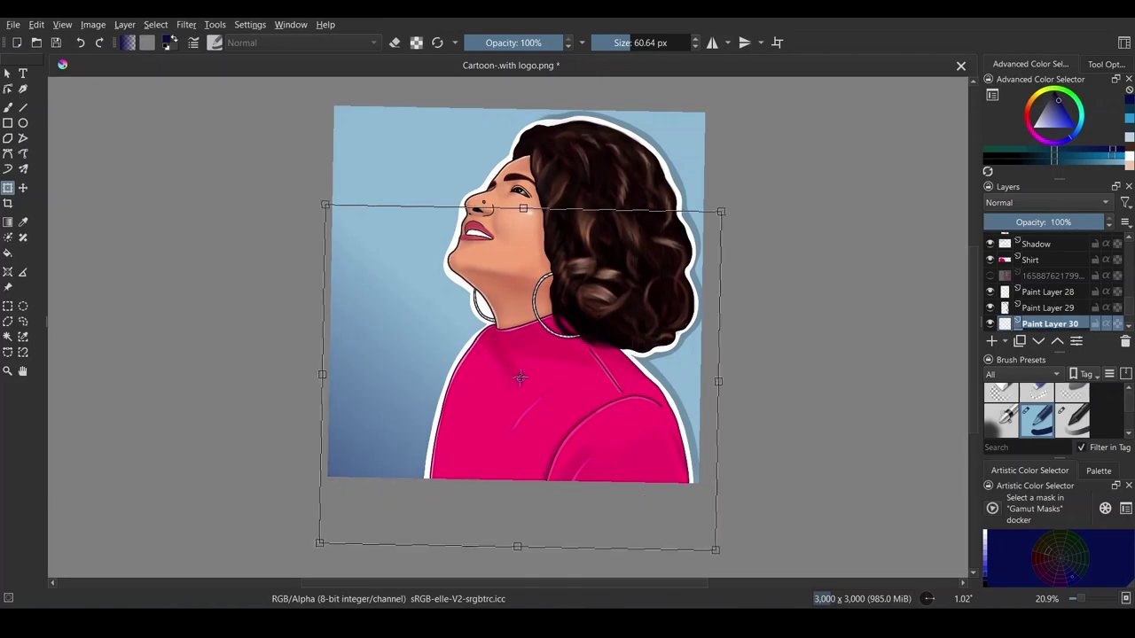
left_click_drag(629, 491, 594, 499)
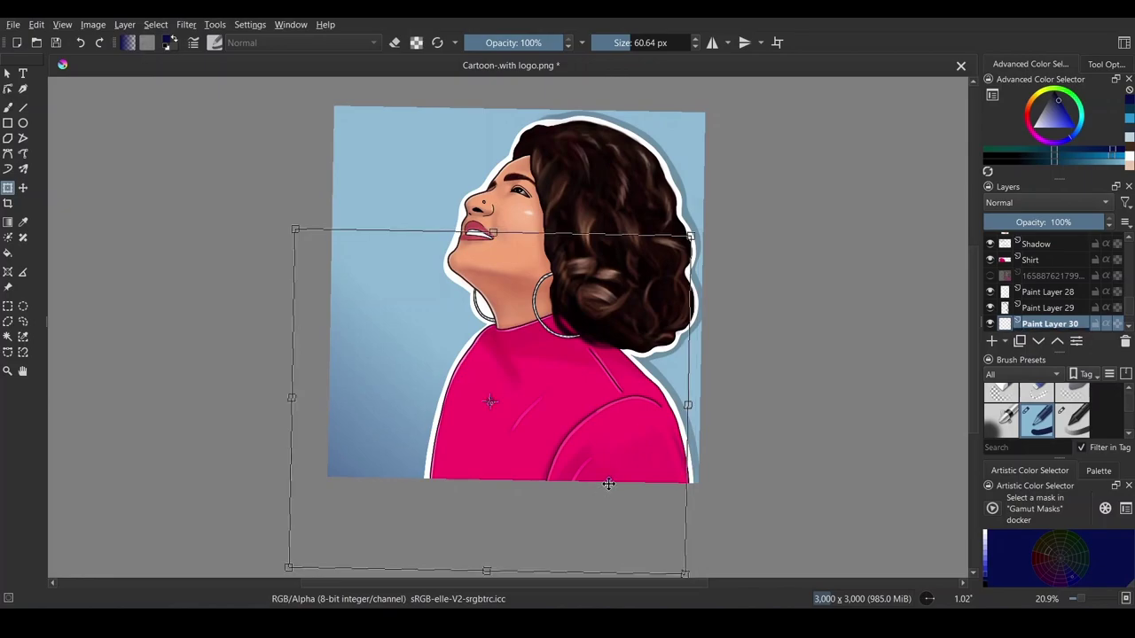
key("Return")
Step: Switch to the Blender Blur brush and adjust its size for softening the gradient on Paint Layer 30
key("b")
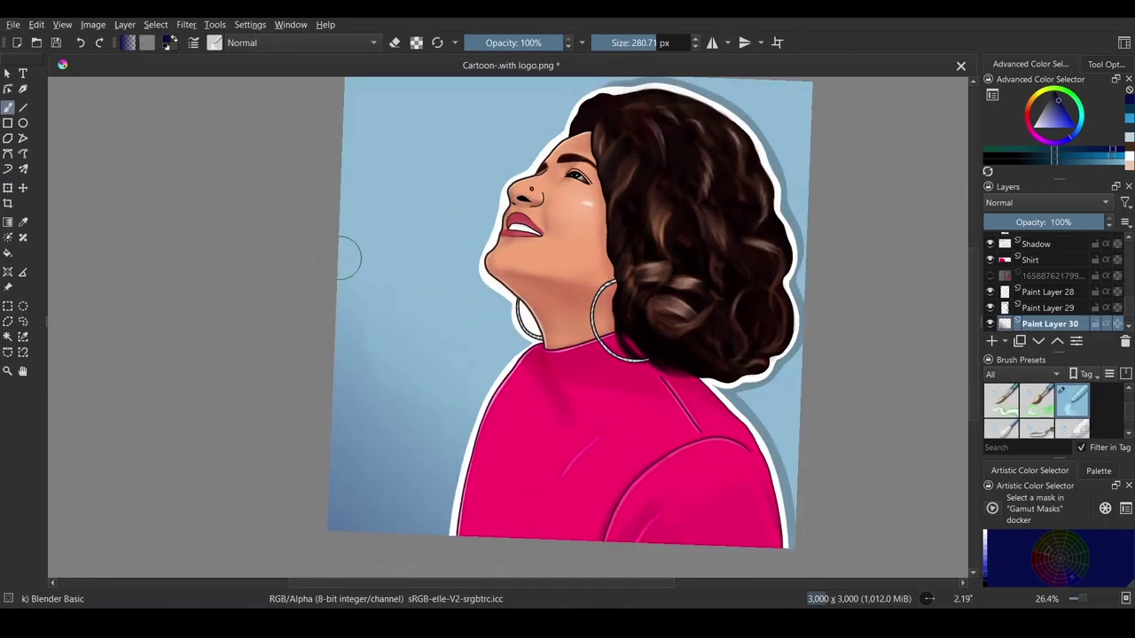
left_click(1001, 430)
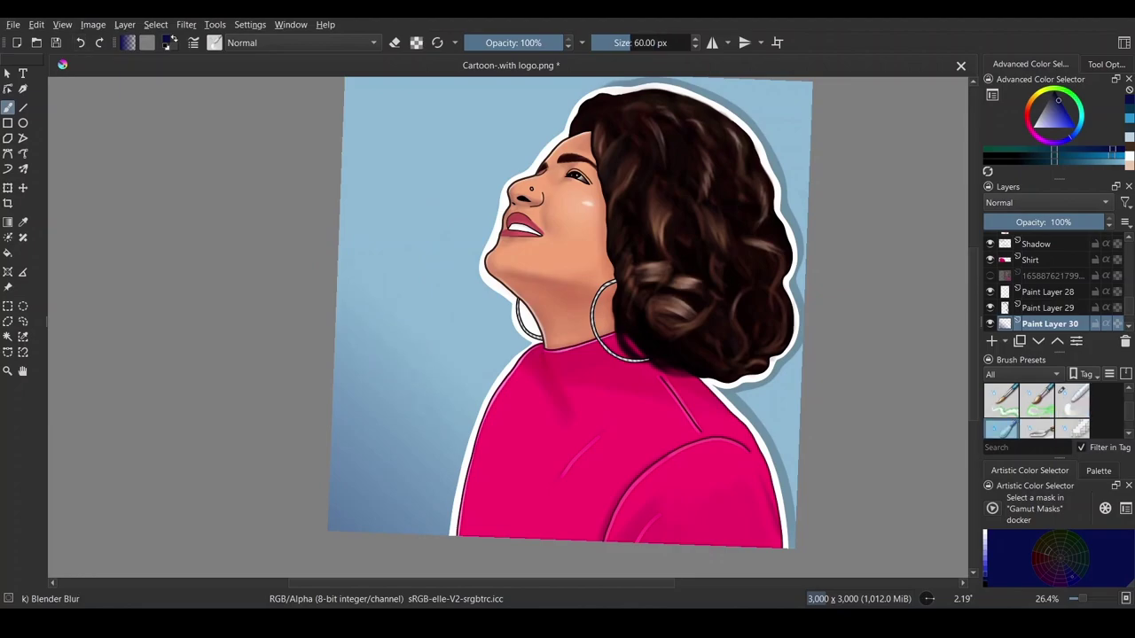
left_click(636, 43)
left_click(649, 42)
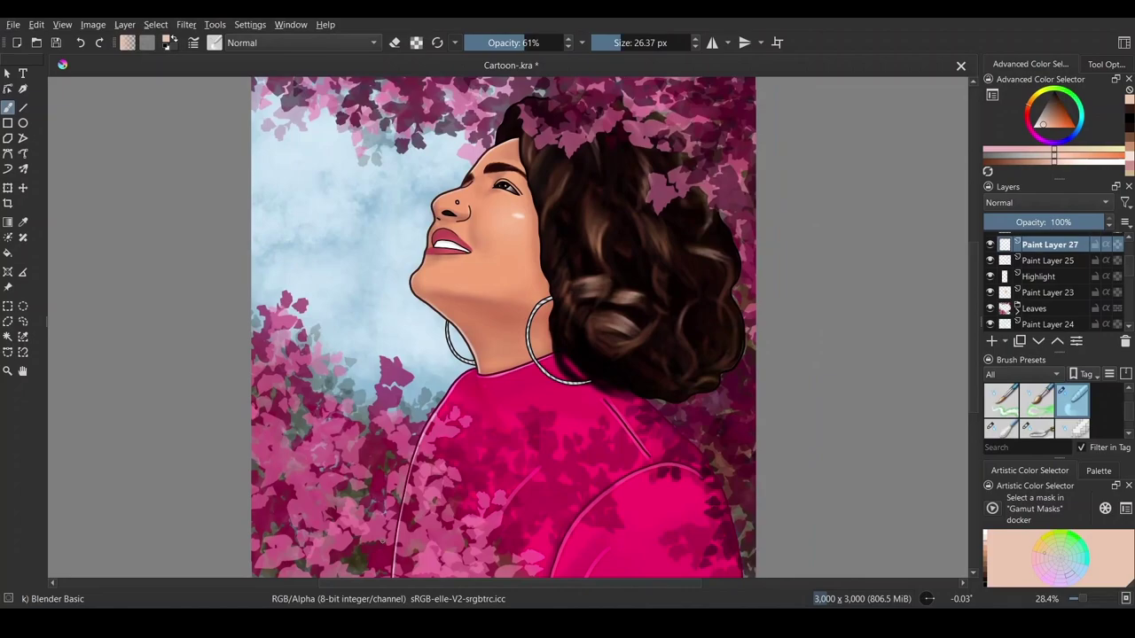
Step: Save the leafy-background version as the PNG image Cartoon-.png at compression 3, also keeping a Krita file
left_click(13, 24)
left_click(26, 122)
left_click(501, 487)
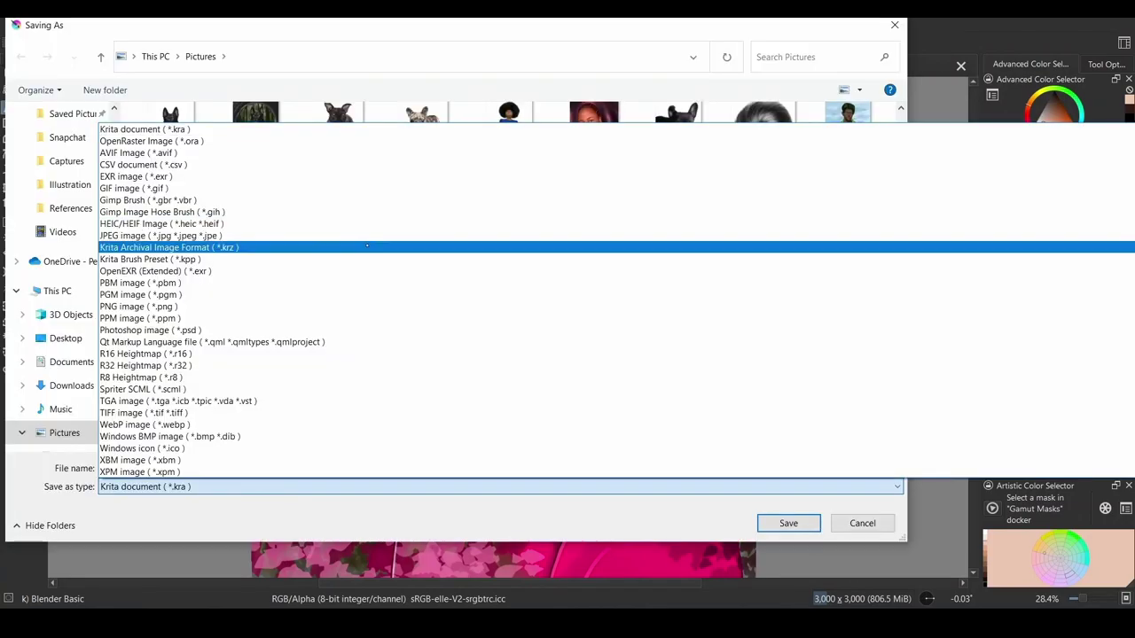
left_click(359, 307)
left_click(788, 523)
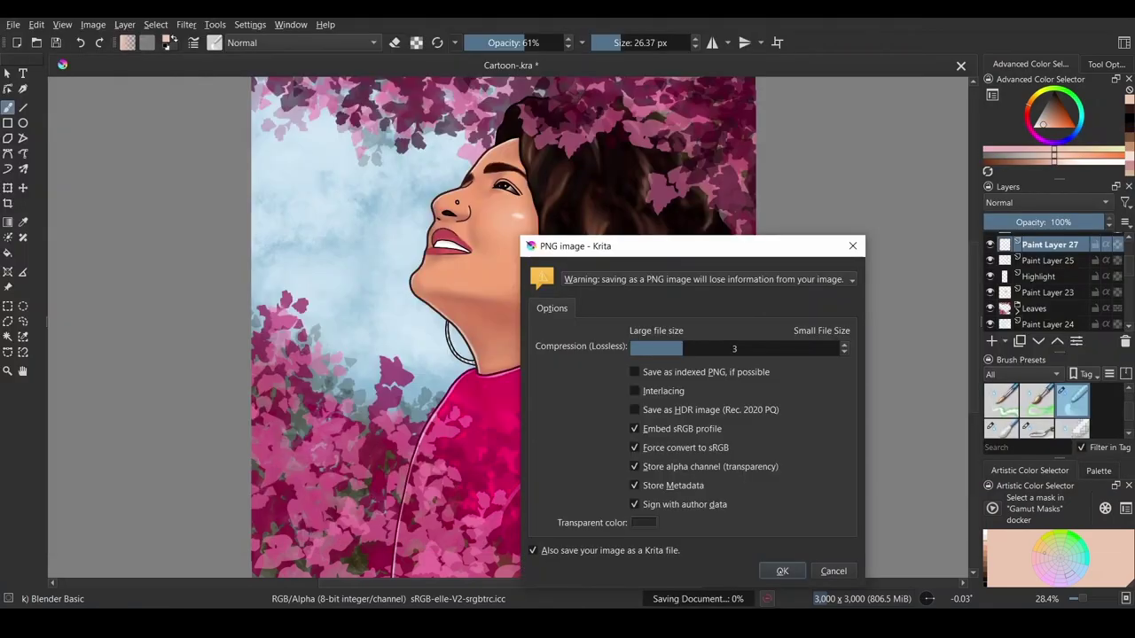
key("Return")
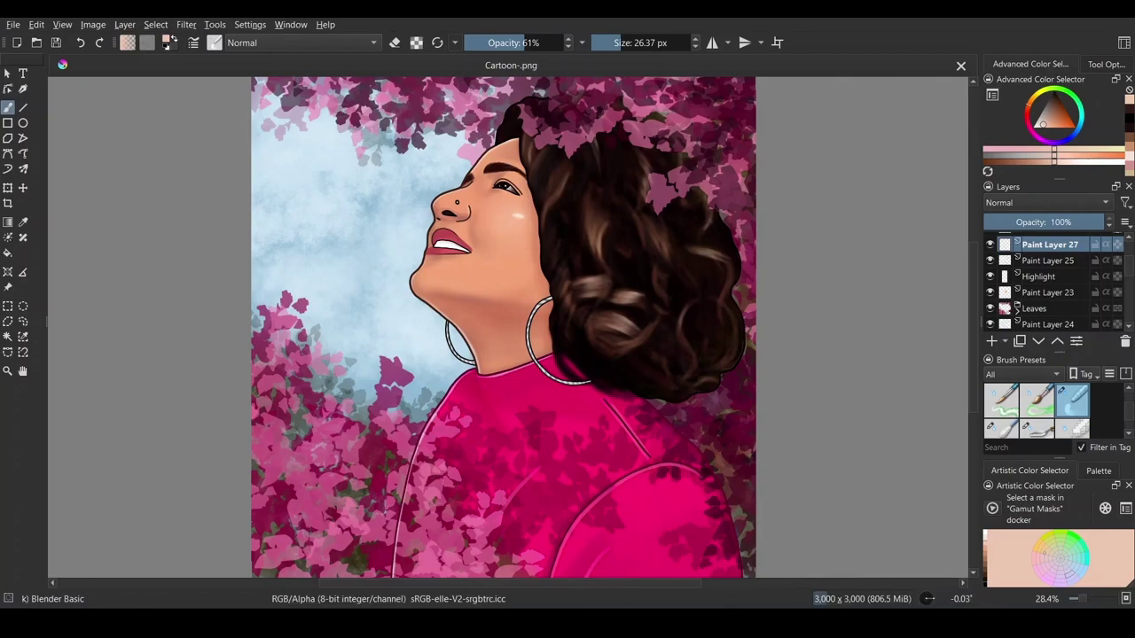
key("4")
key("plus")
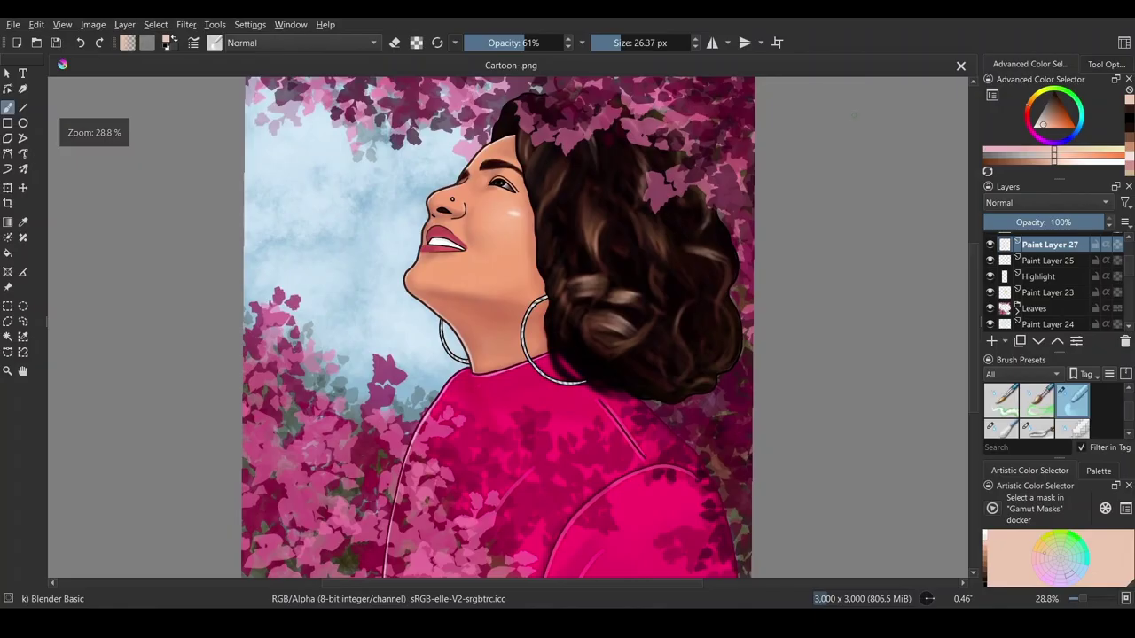